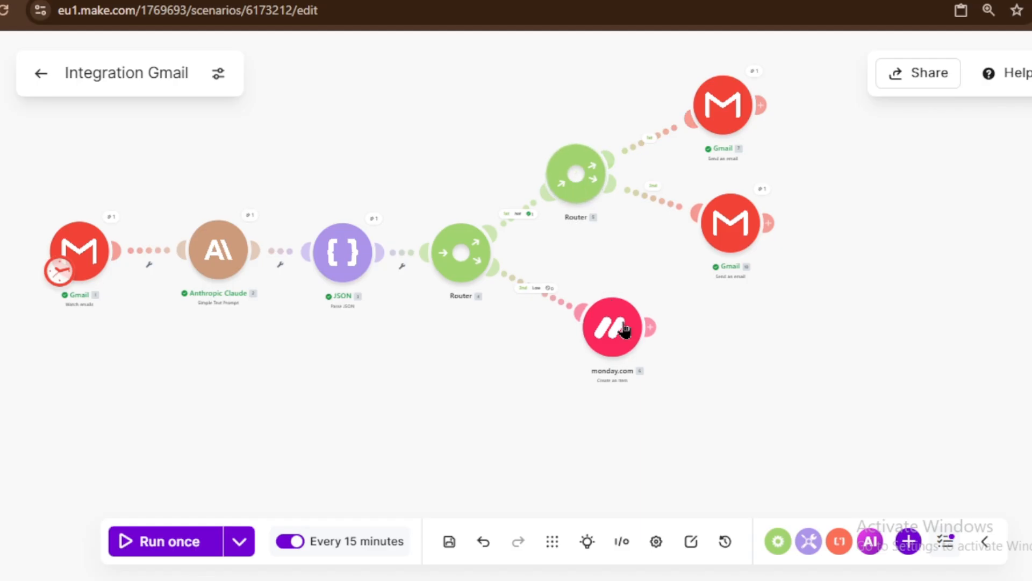
# Step: Pan the finished scenario and move the monday.com module further down and right
pyautogui.moveTo(498, 408); pyautogui.dragTo(550, 425)
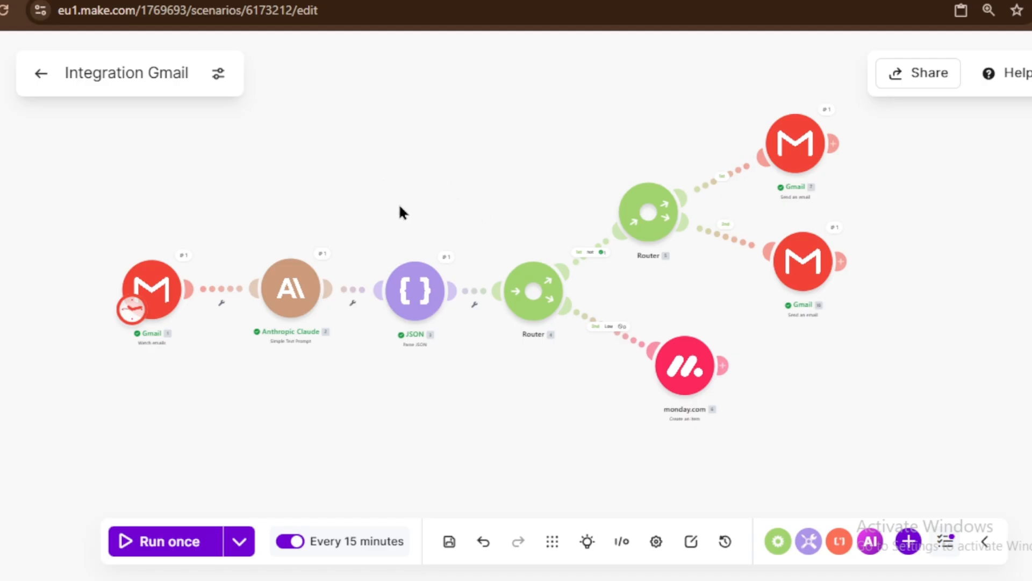
pyautogui.moveTo(399, 397); pyautogui.dragTo(336, 399)
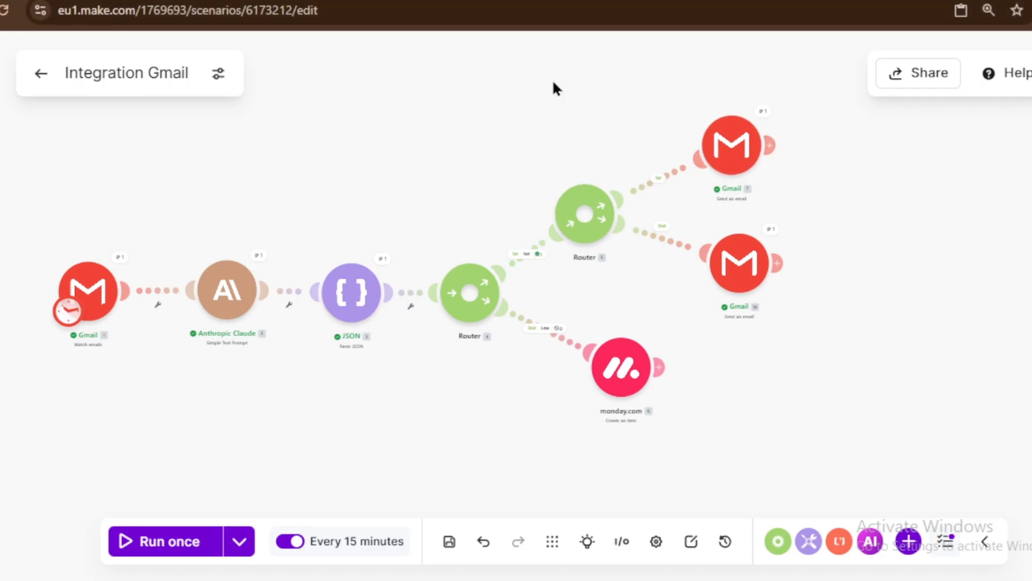
pyautogui.moveTo(618, 390); pyautogui.dragTo(721, 417)
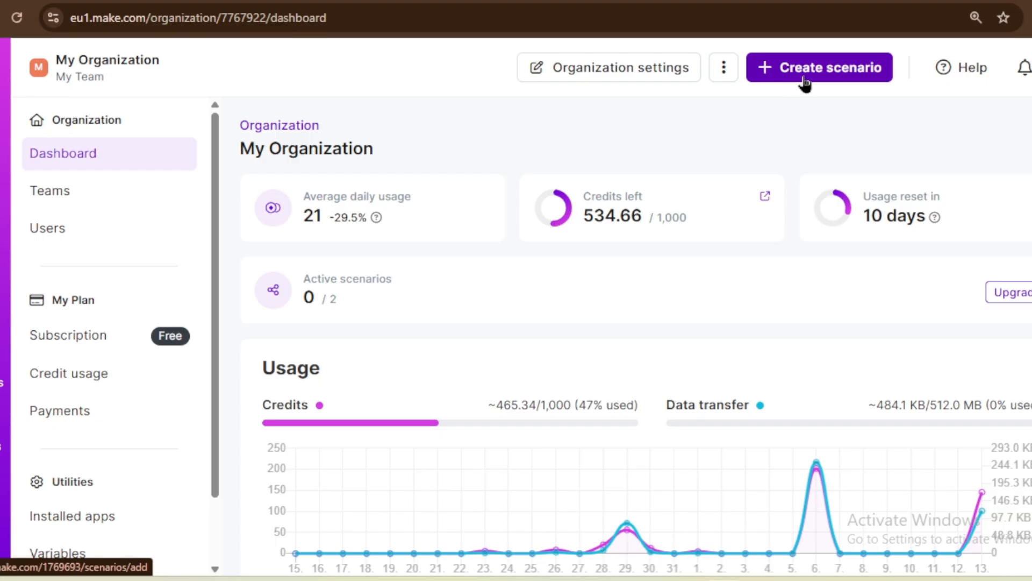
# Step: Start a new blank scenario using Create scenario on the dashboard
pyautogui.click(796, 68)
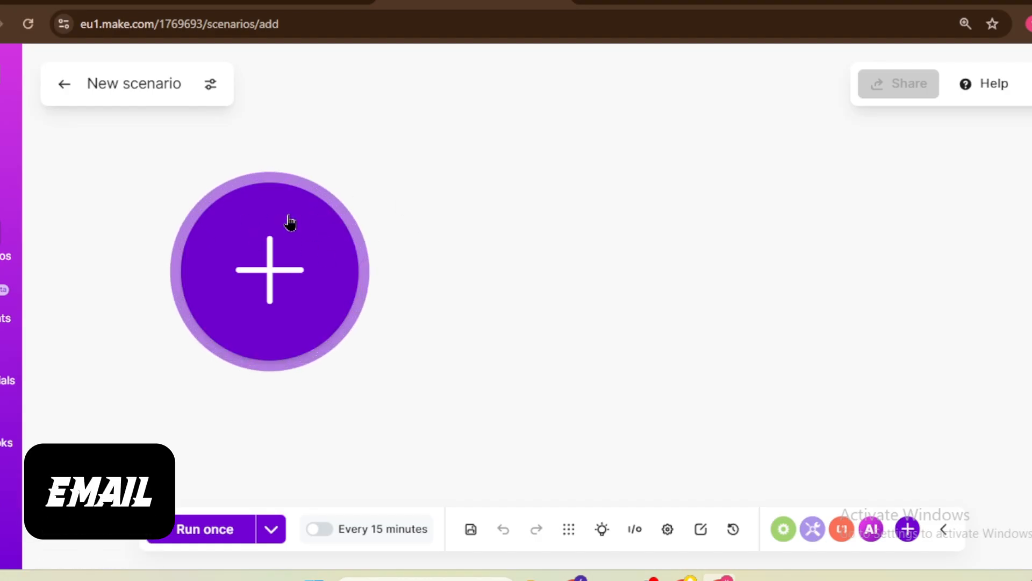
# Step: Pick Gmail as the first module's app and browse its triggers and actions, including Watch emails
pyautogui.click(337, 241)
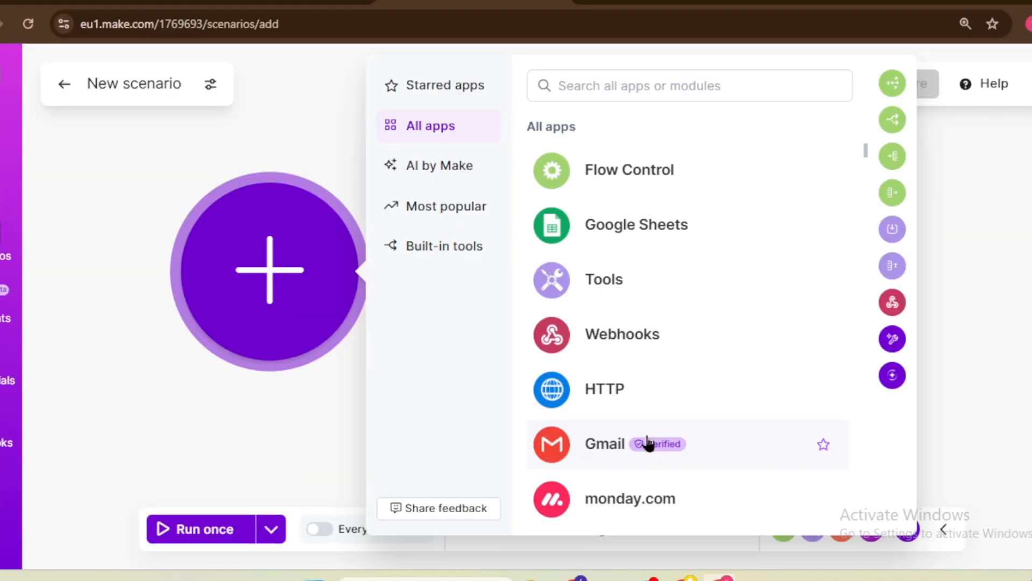
pyautogui.click(648, 444)
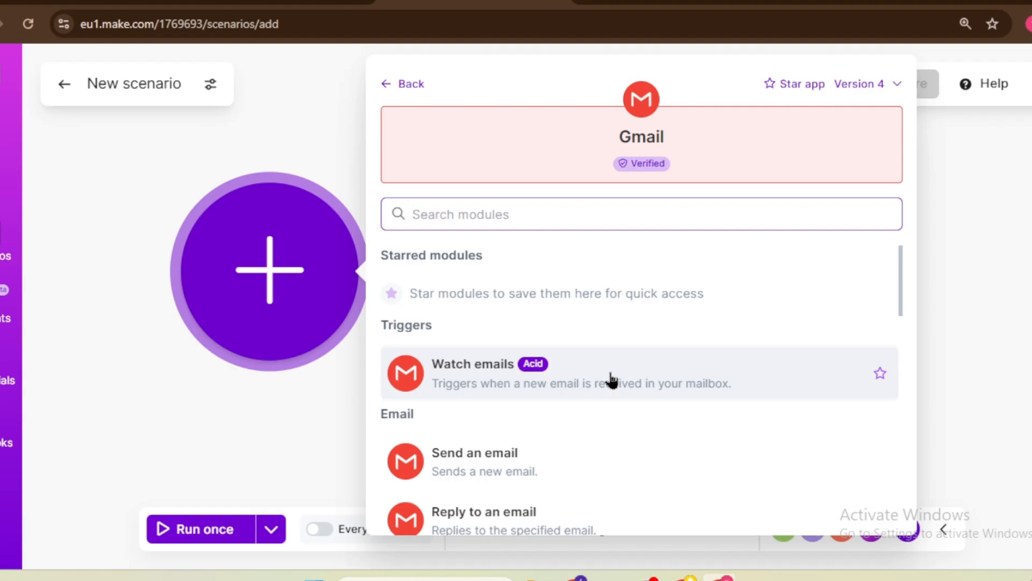
pyautogui.scroll(-2, 611, 382)
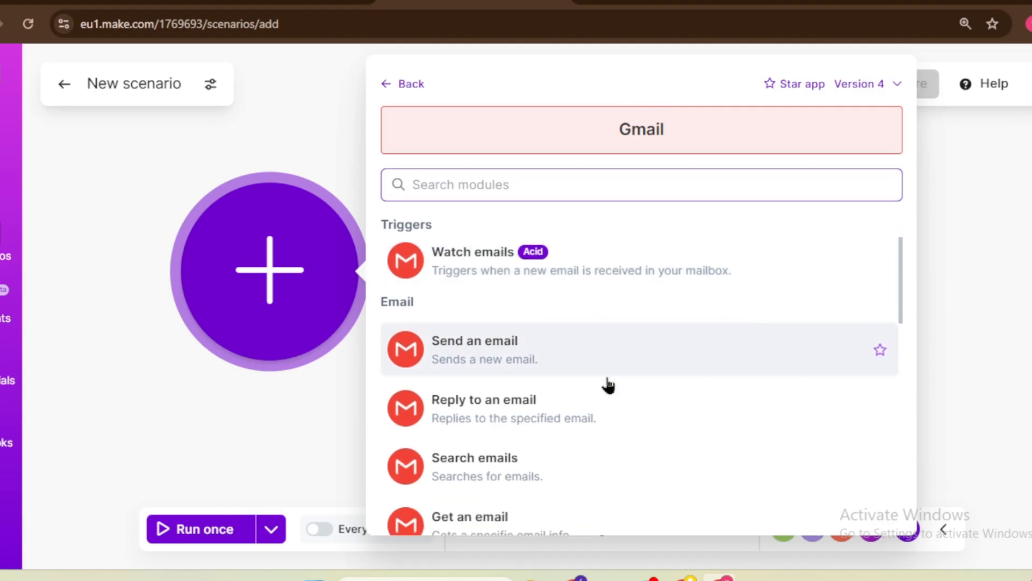
pyautogui.scroll(-3, 543, 376)
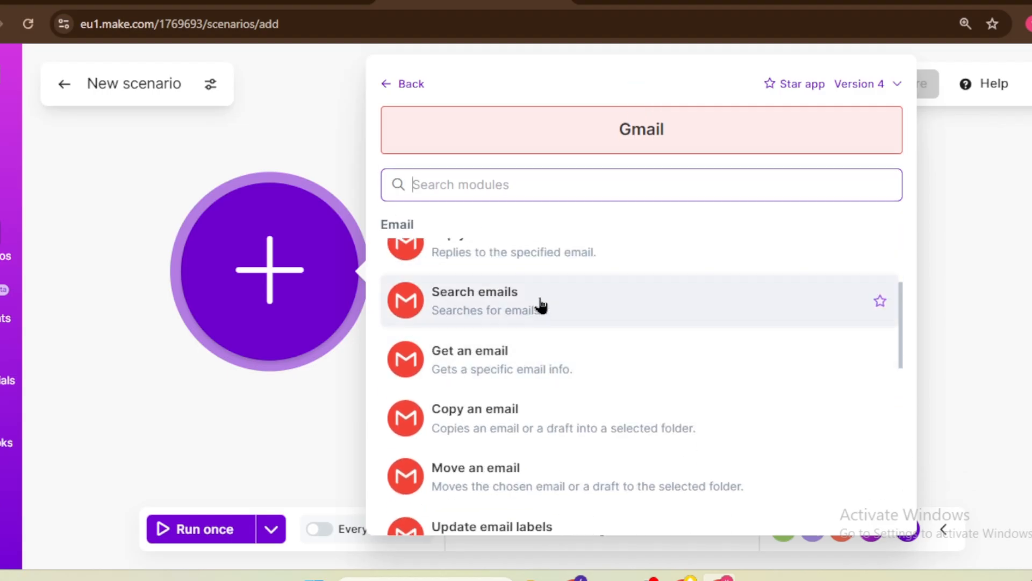
pyautogui.scroll(2, 530, 329)
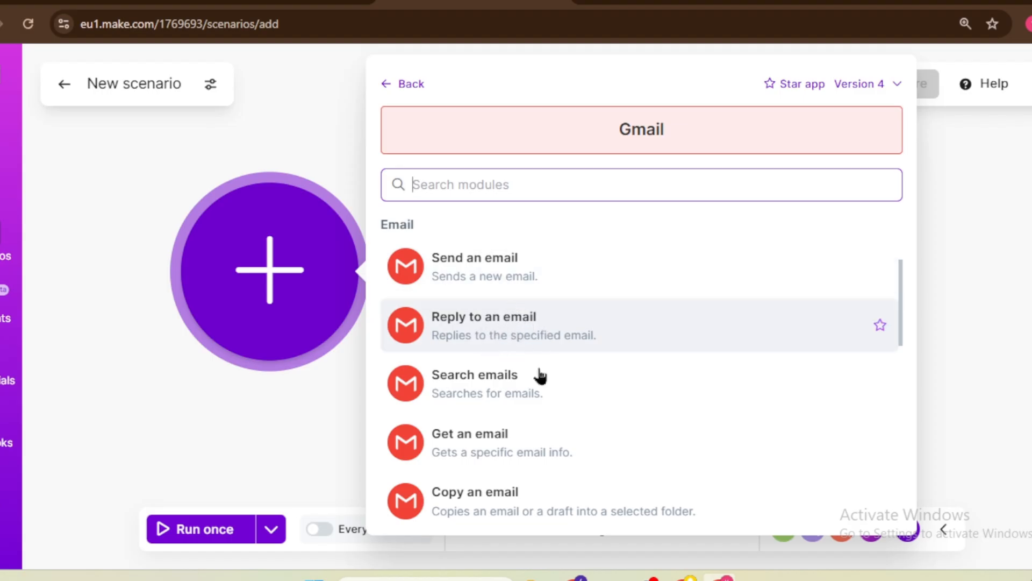
pyautogui.scroll(-2, 484, 416)
pyautogui.scroll(-1, 483, 415)
pyautogui.scroll(5, 483, 416)
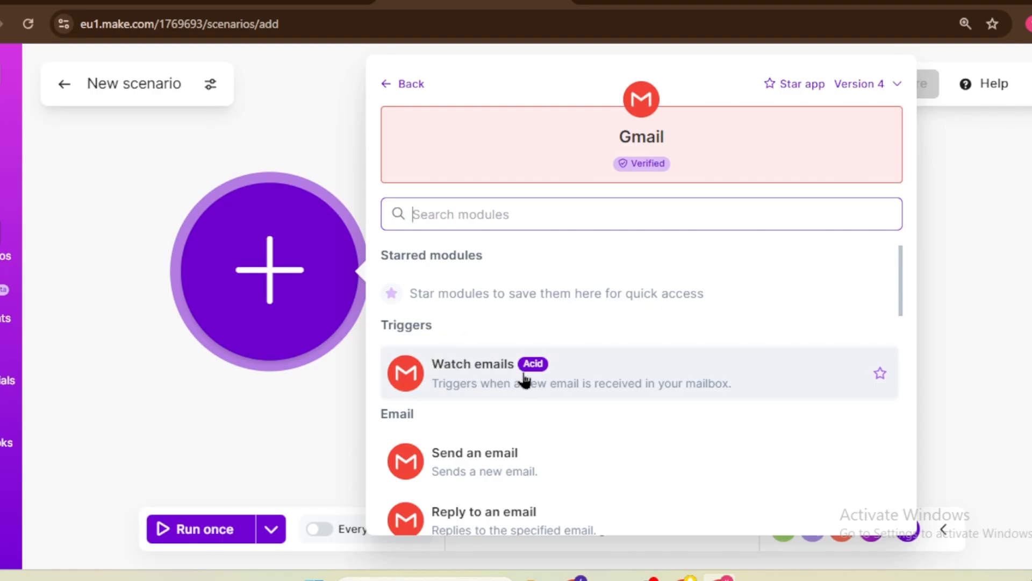
pyautogui.scroll(-10, 524, 380)
pyautogui.scroll(12, 524, 380)
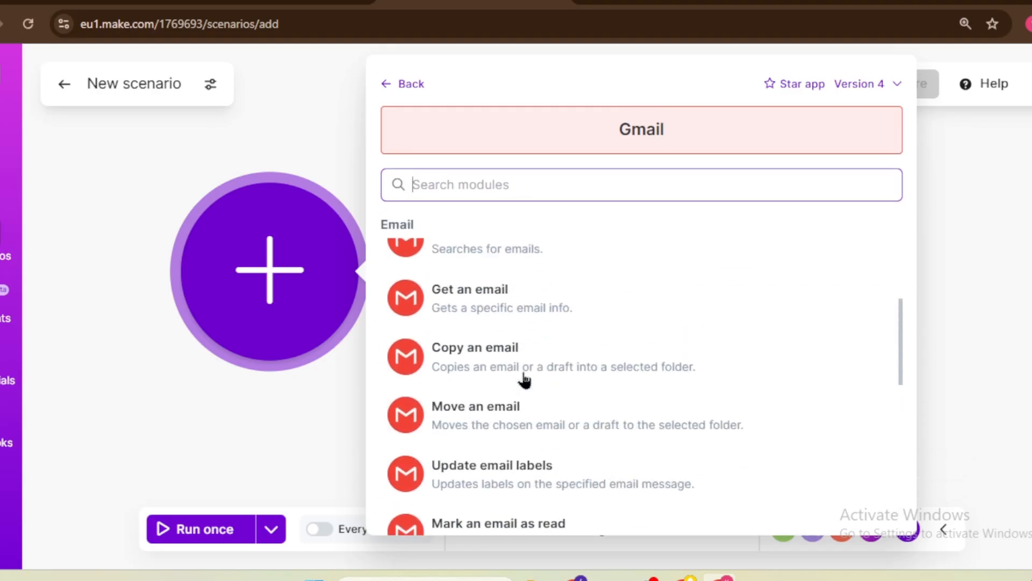
pyautogui.scroll(-3, 527, 377)
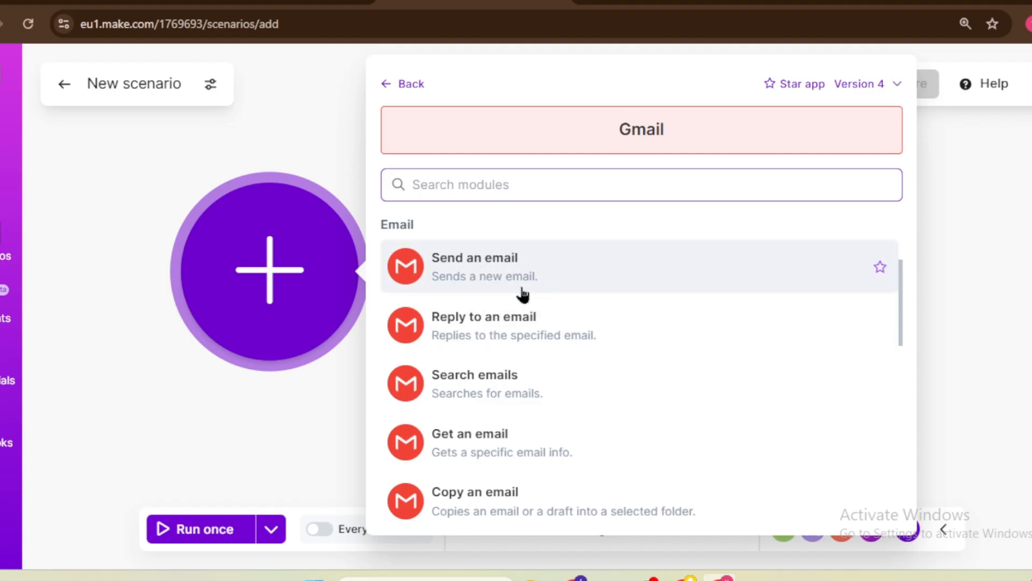
pyautogui.scroll(3, 530, 285)
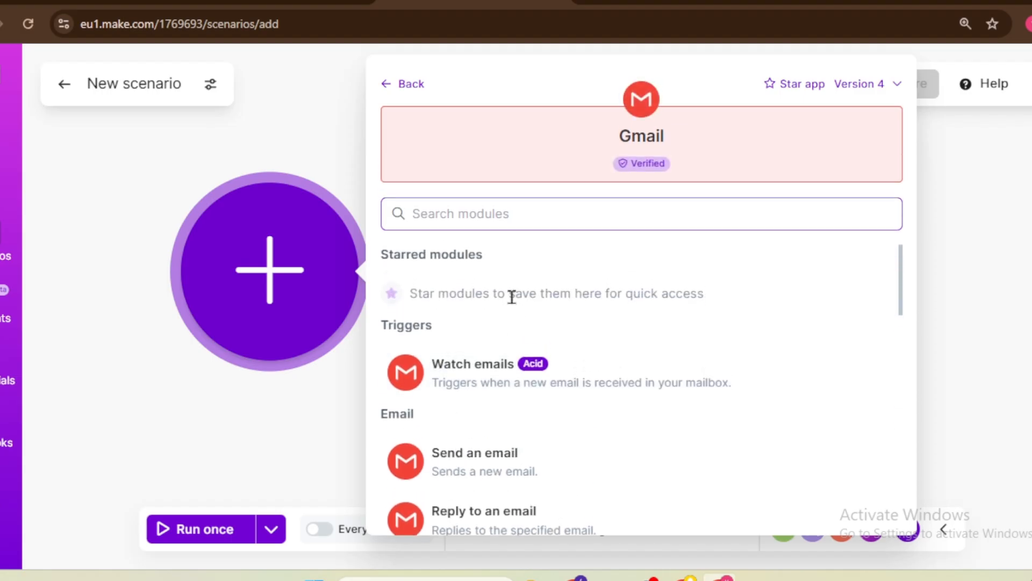
# Step: Add the Gmail Watch emails trigger with the Simple filter type on the Inbox folder, no label
pyautogui.click(508, 366)
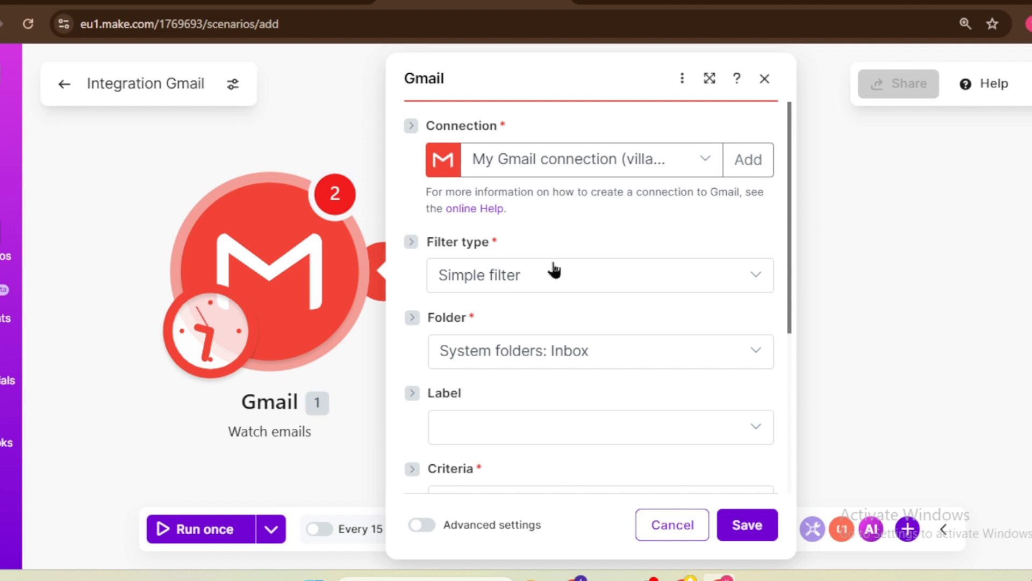
pyautogui.scroll(-2, 552, 269)
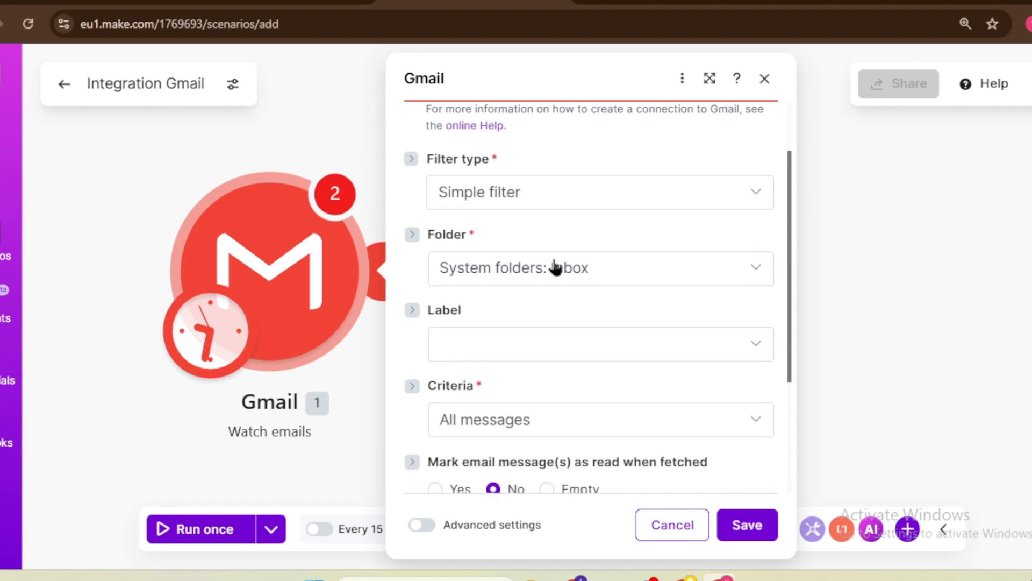
pyautogui.click(507, 193)
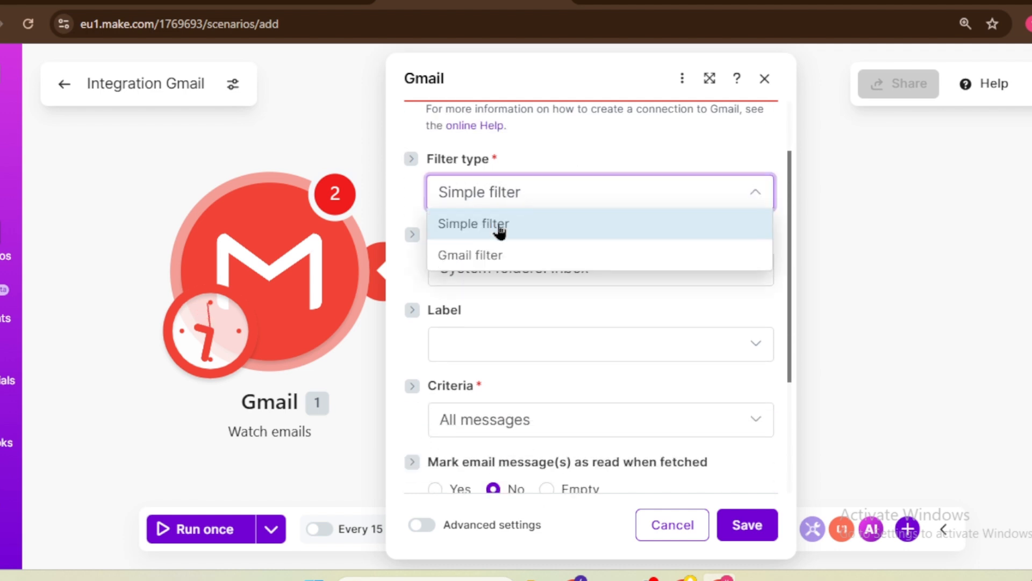
pyautogui.click(521, 195)
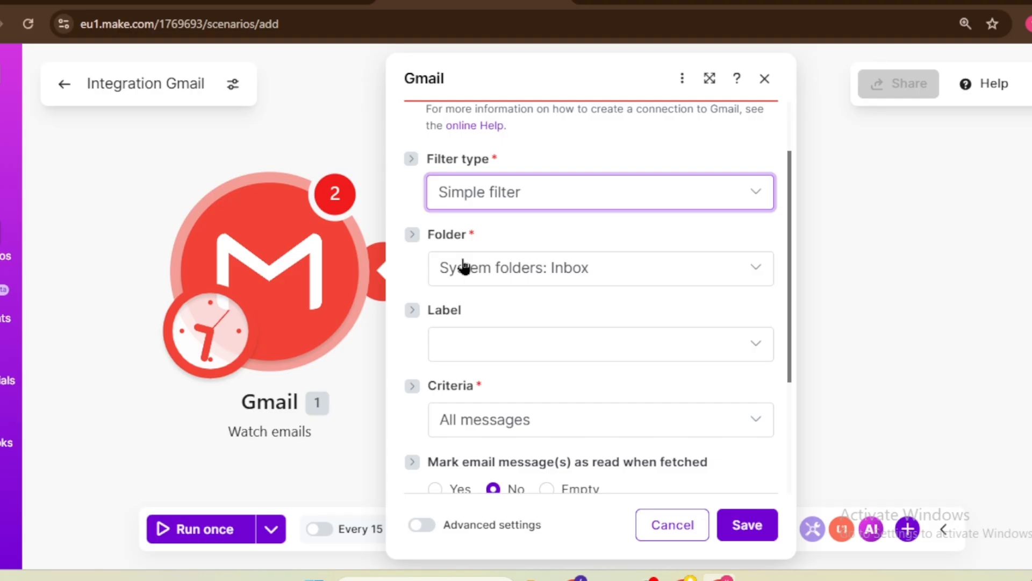
pyautogui.click(661, 263)
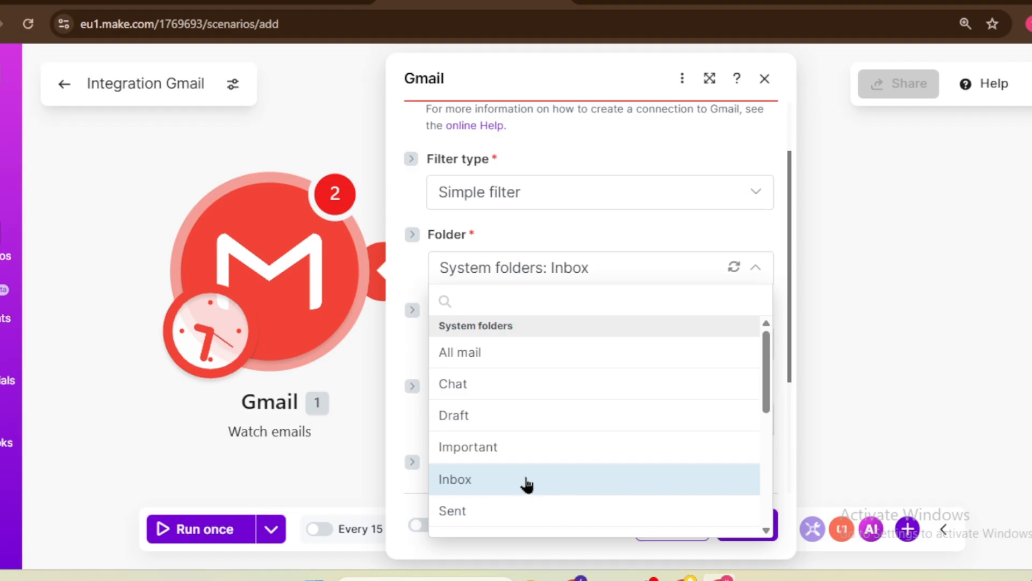
pyautogui.click(532, 488)
pyautogui.scroll(-2, 489, 388)
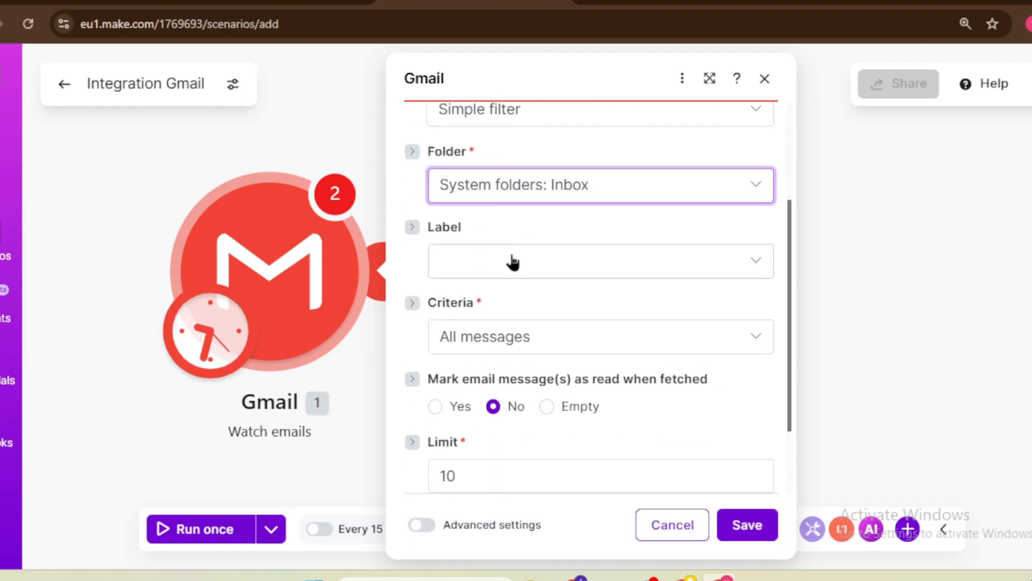
pyautogui.click(520, 269)
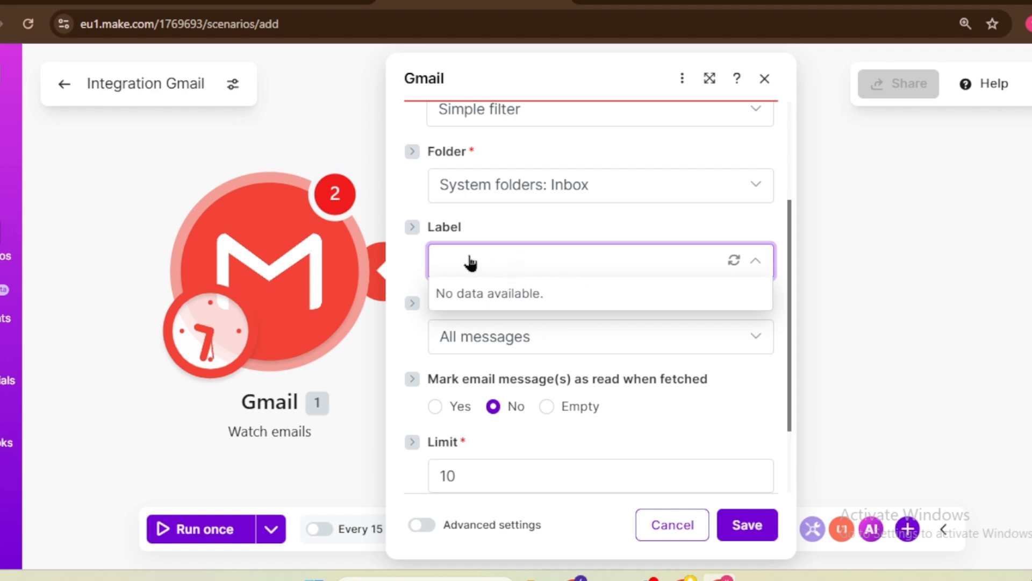
pyautogui.click(628, 226)
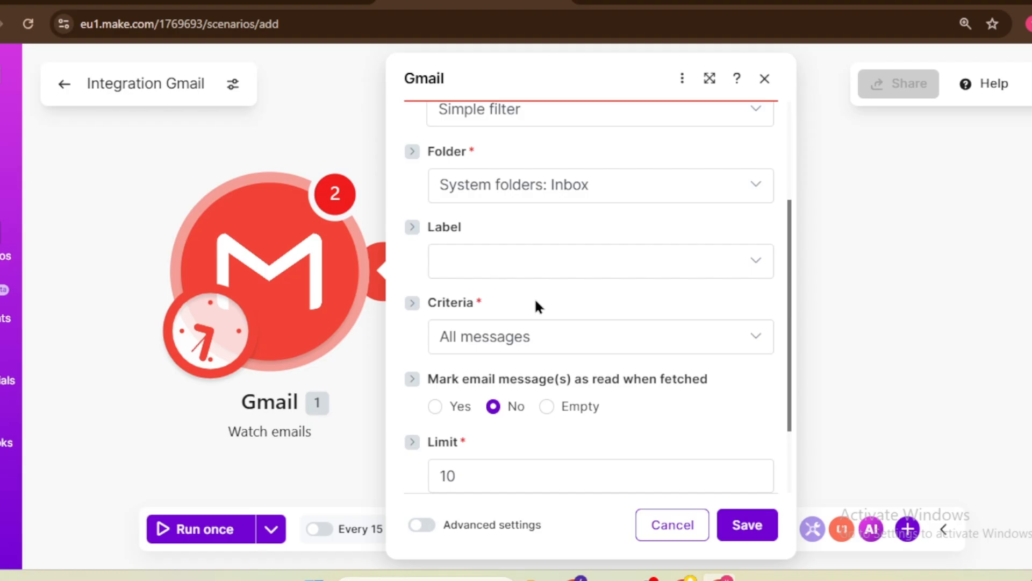
# Step: Set criteria to only unread messages, mark as read Yes, limit 1, and save the trigger
pyautogui.click(577, 342)
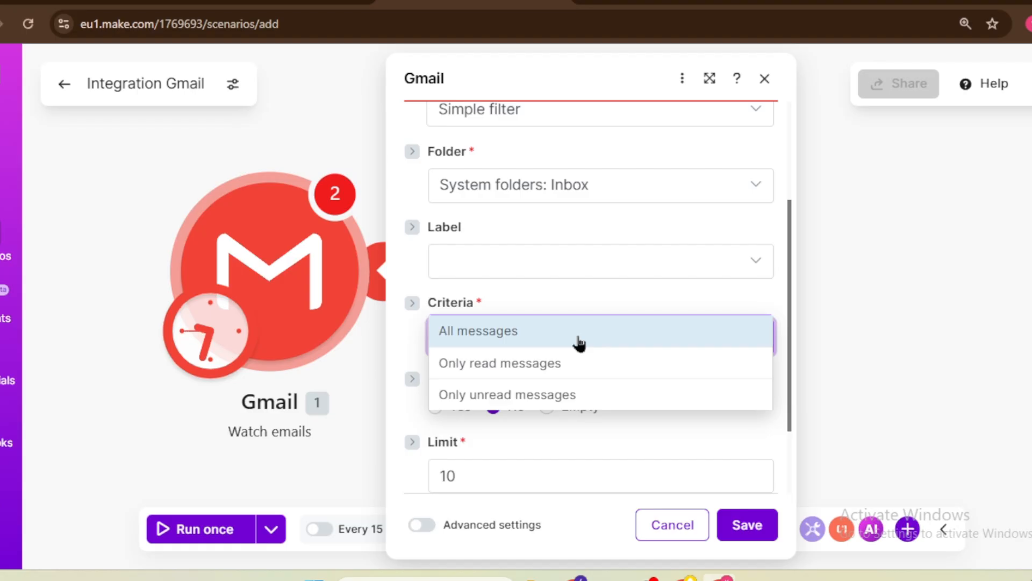
pyautogui.click(460, 394)
pyautogui.click(435, 406)
pyautogui.scroll(-2, 417, 400)
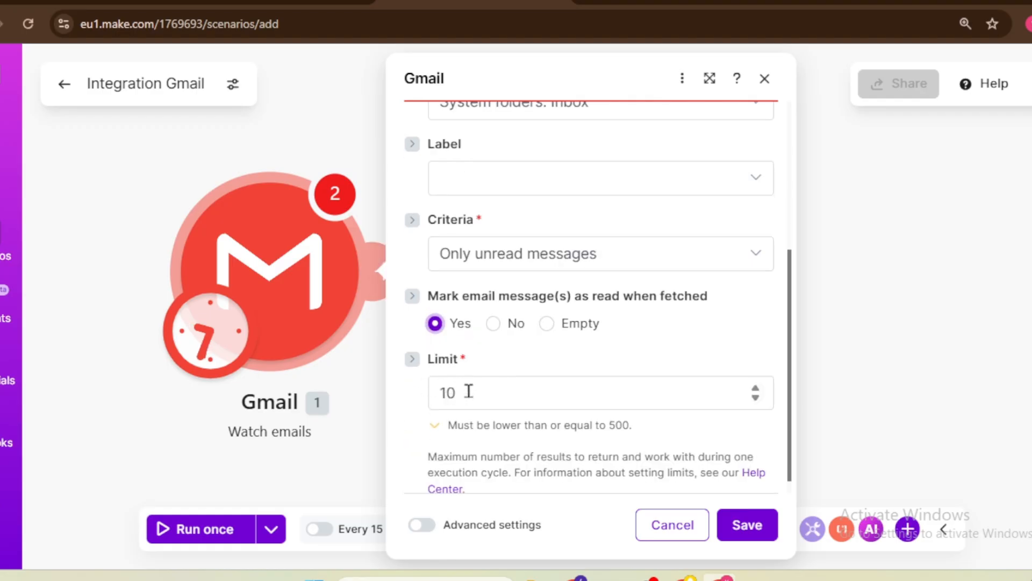
pyautogui.click(452, 396)
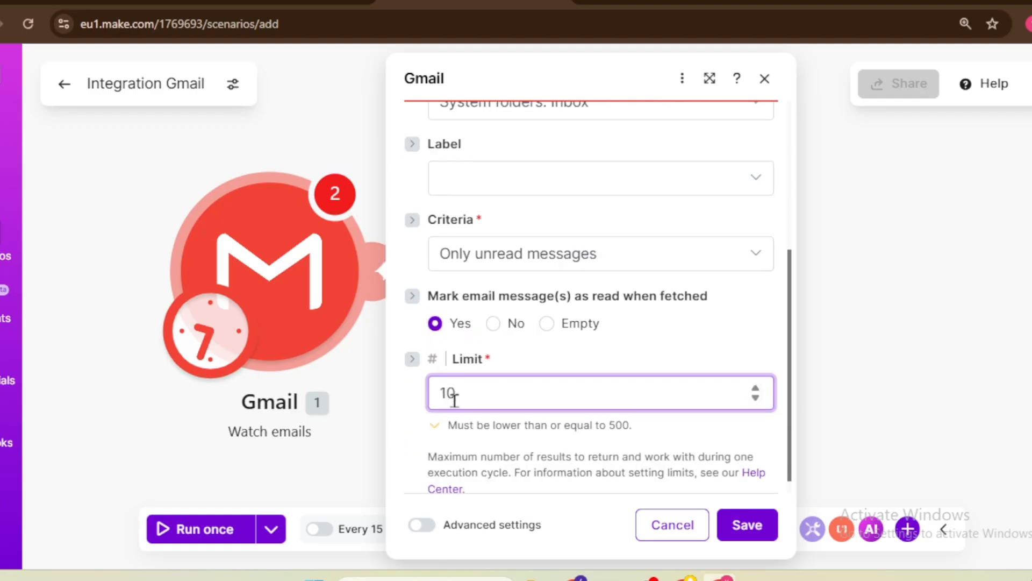
pyautogui.press('BackSpace')
pyautogui.click(745, 524)
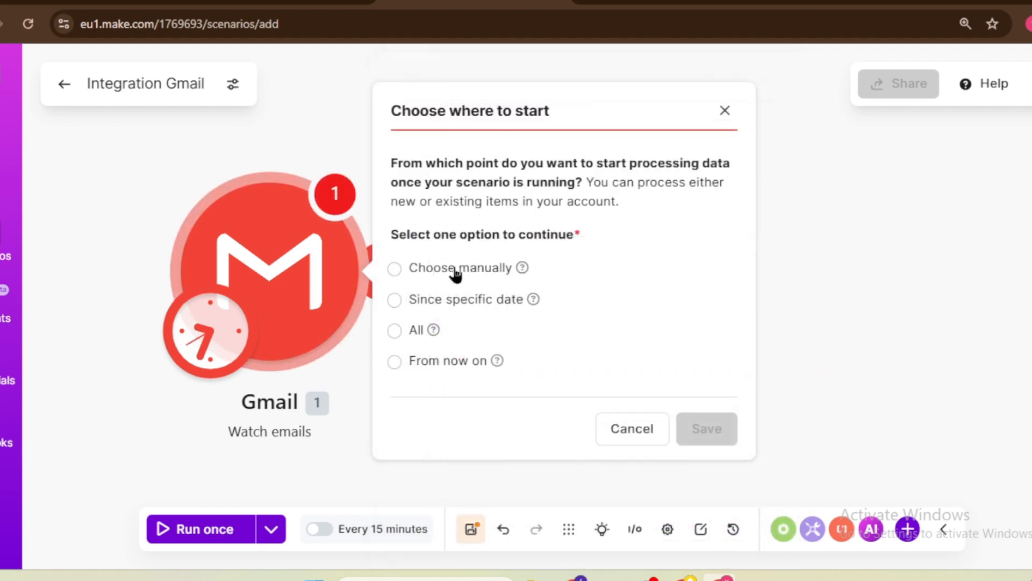
# Step: Start from the latest urgent payment email and run the scenario once to test it
pyautogui.click(419, 274)
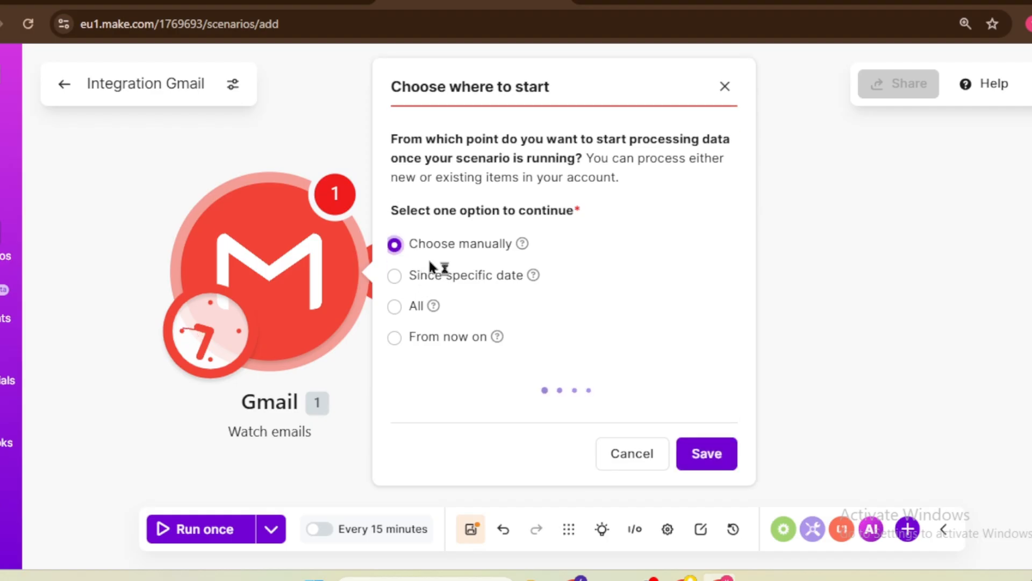
pyautogui.click(557, 308)
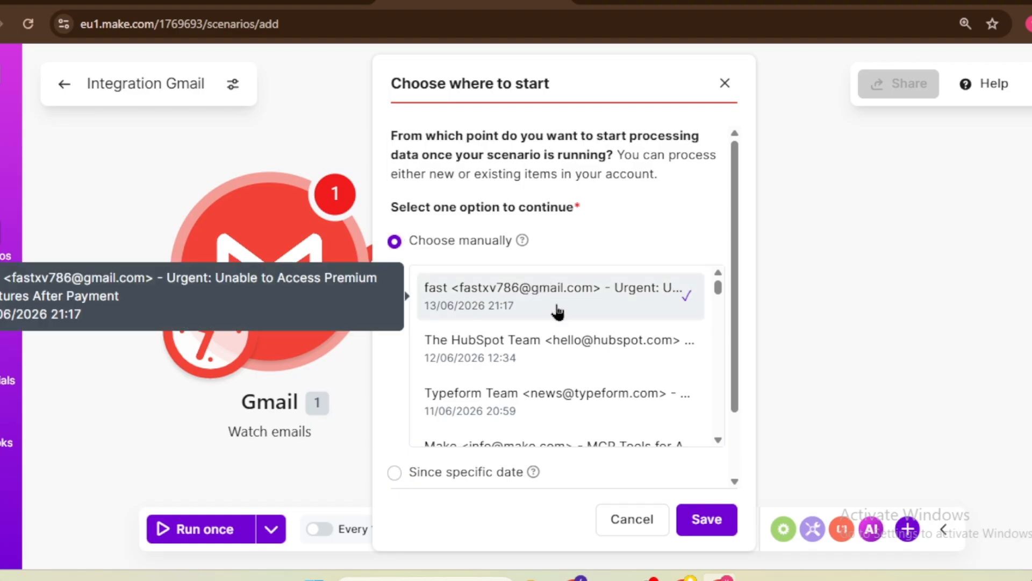
pyautogui.click(702, 522)
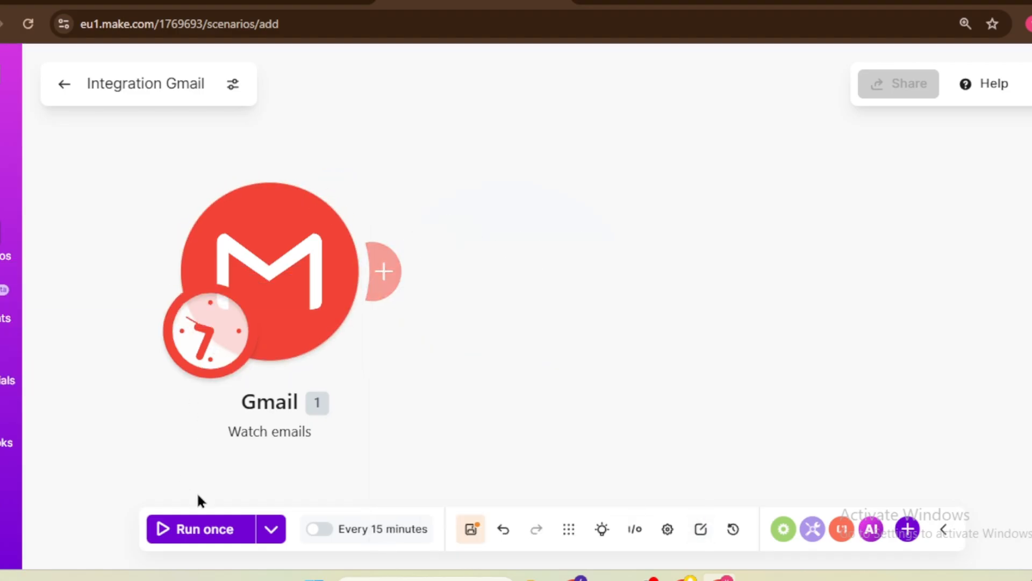
pyautogui.click(210, 529)
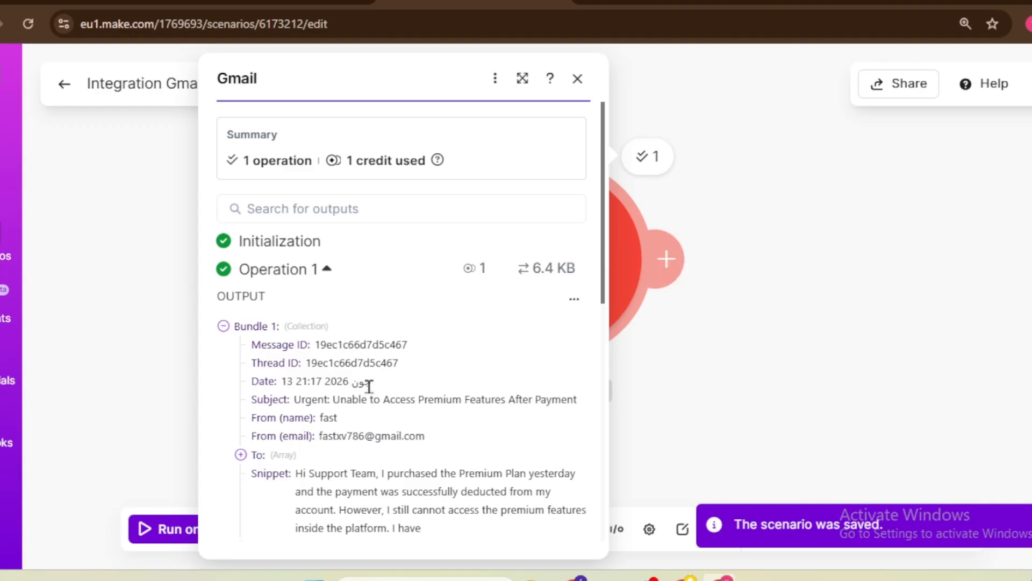
pyautogui.scroll(-5, 371, 383)
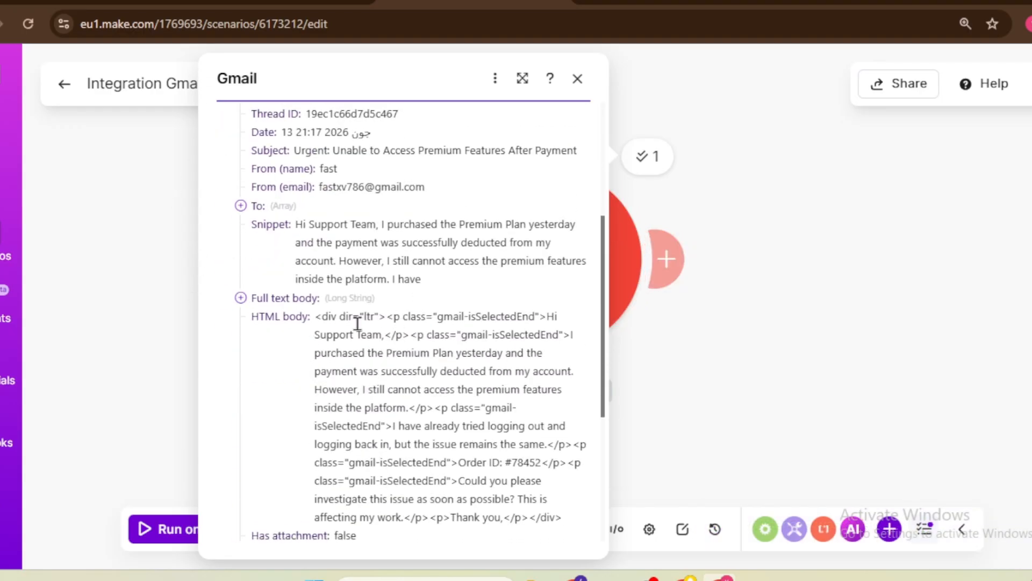
# Step: Close the Gmail run output and move the Gmail trigger to the left of the canvas
pyautogui.click(751, 327)
pyautogui.moveTo(577, 260); pyautogui.dragTo(235, 268)
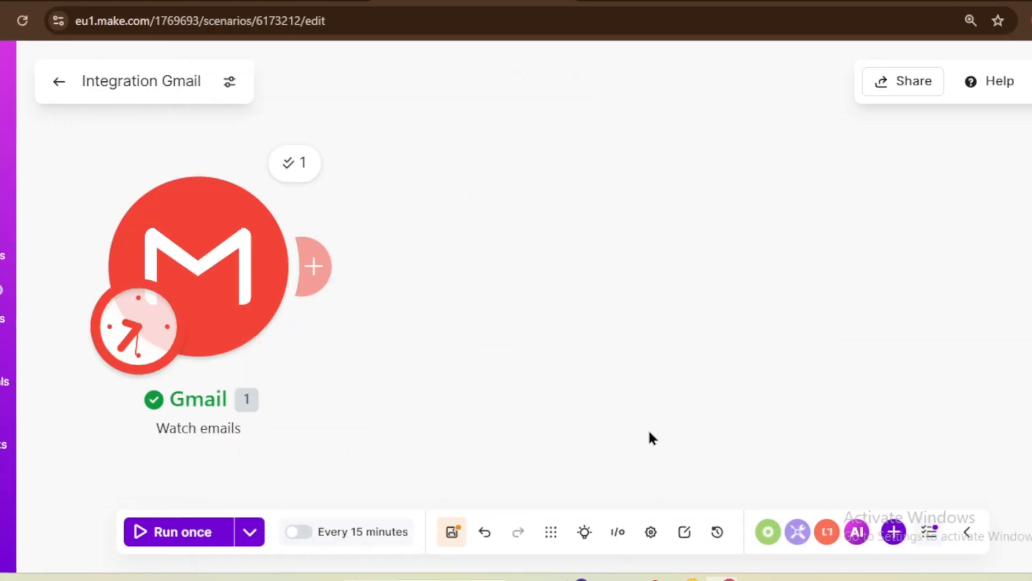
pyautogui.click(323, 250)
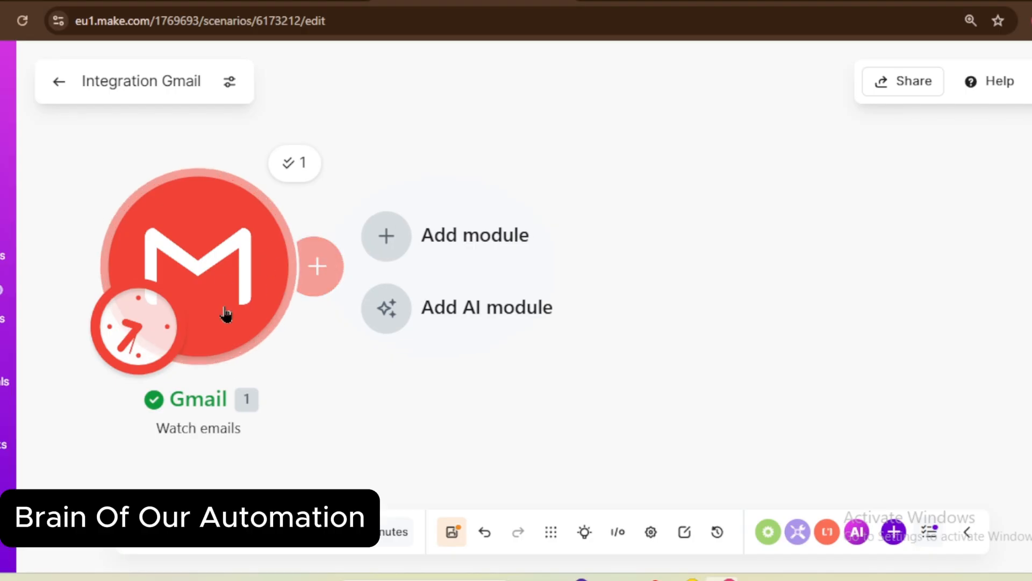
# Step: Search 'ant' for the next module and browse the Anthropic Claude modules list
pyautogui.click(318, 263)
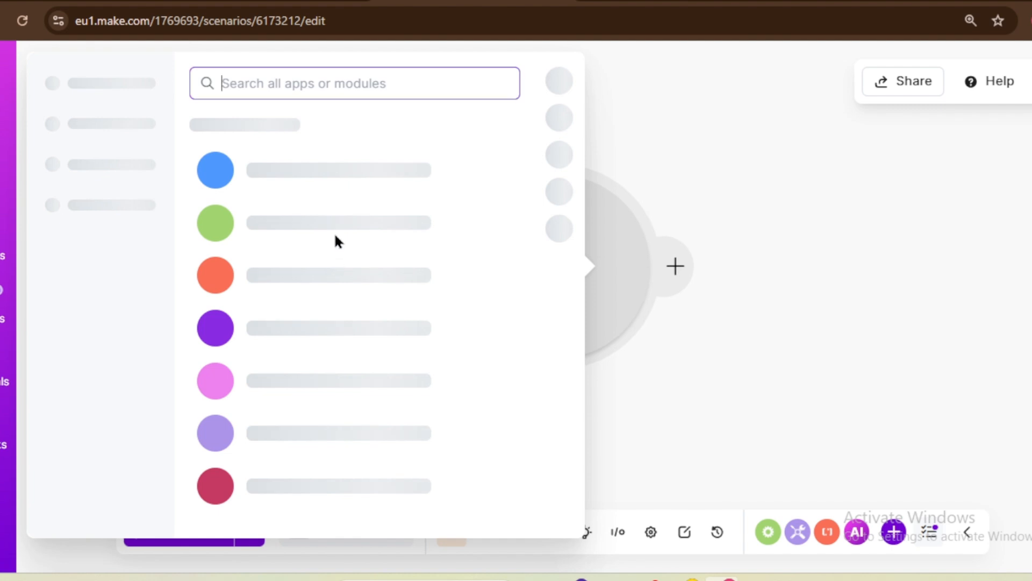
pyautogui.write('ant')
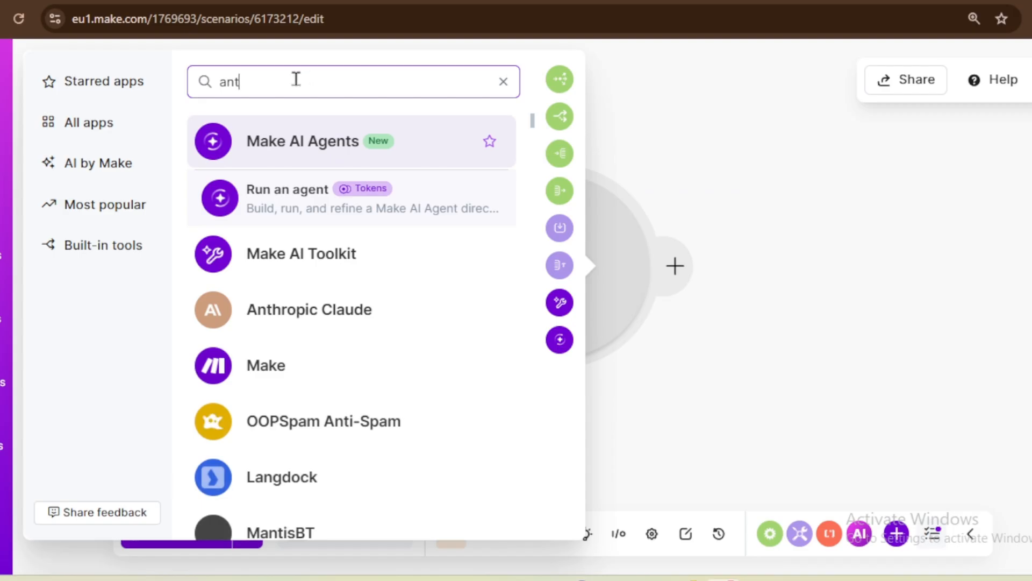
pyautogui.click(308, 315)
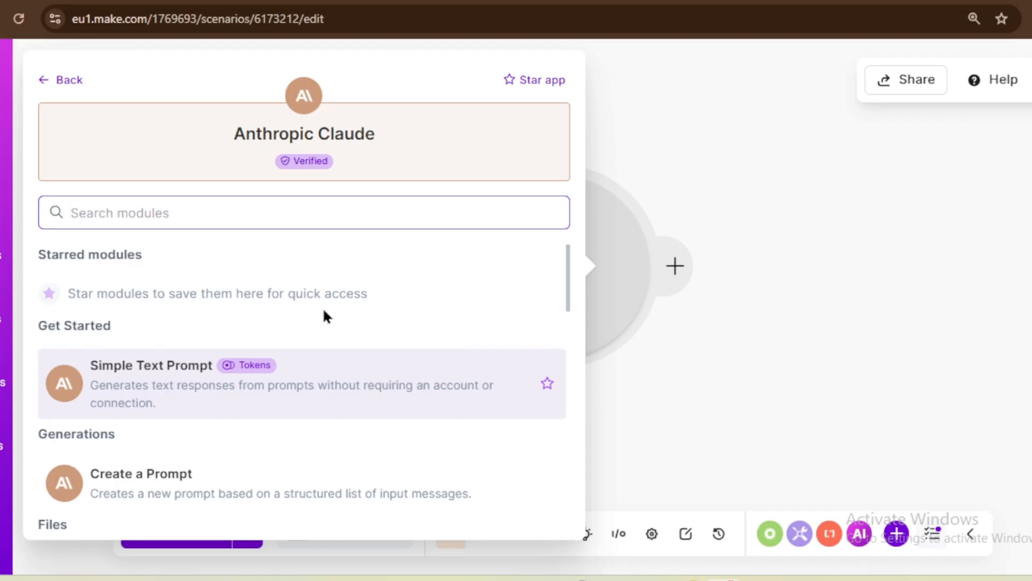
pyautogui.scroll(-4, 324, 311)
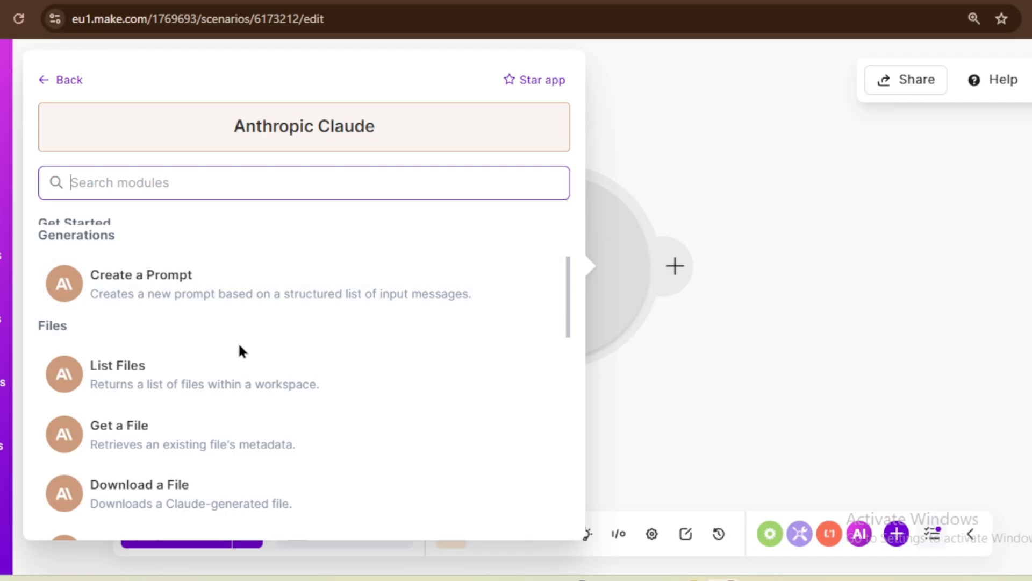
pyautogui.scroll(3, 323, 306)
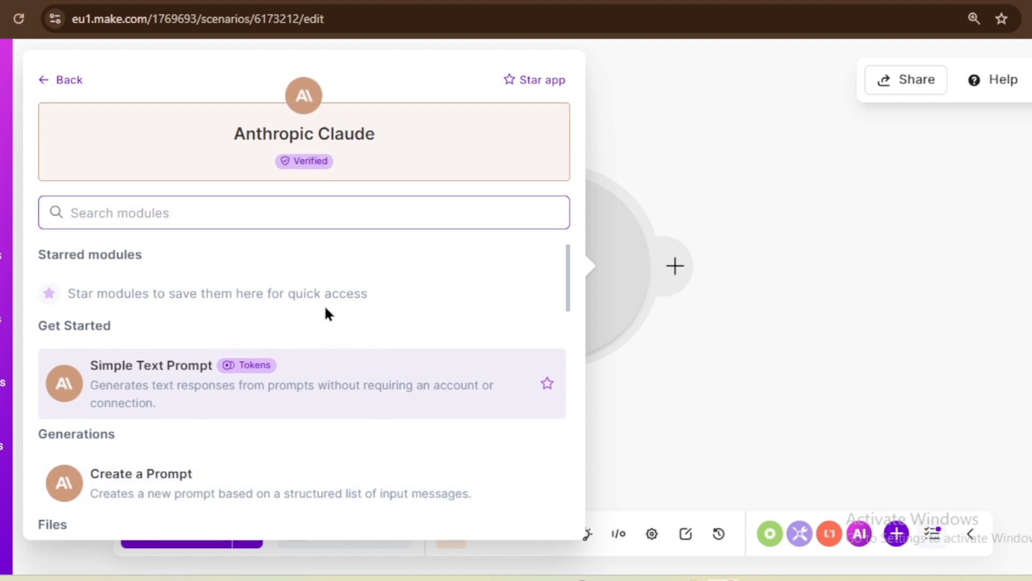
pyautogui.scroll(-3, 324, 304)
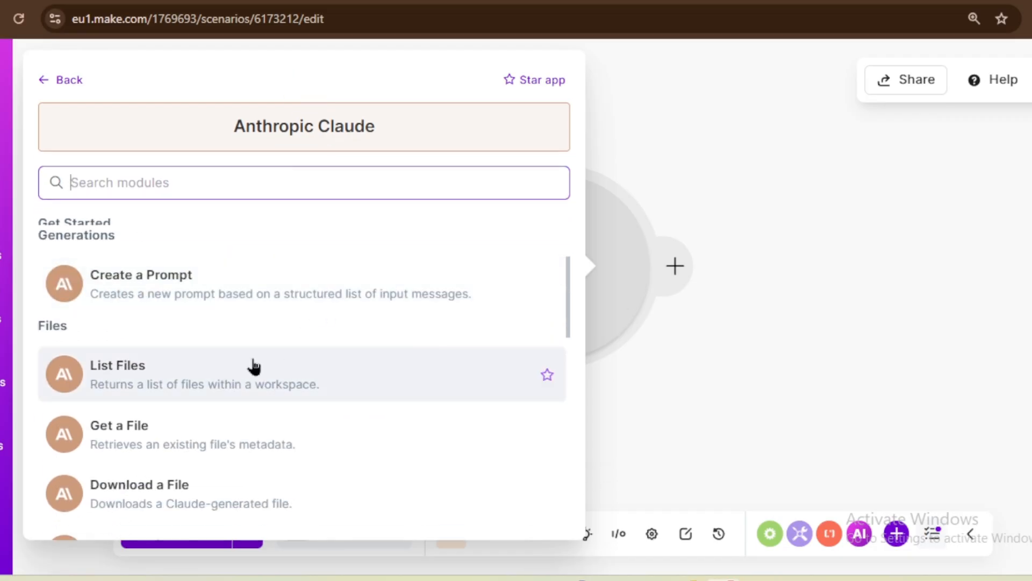
pyautogui.scroll(2, 265, 357)
pyautogui.scroll(-8, 325, 328)
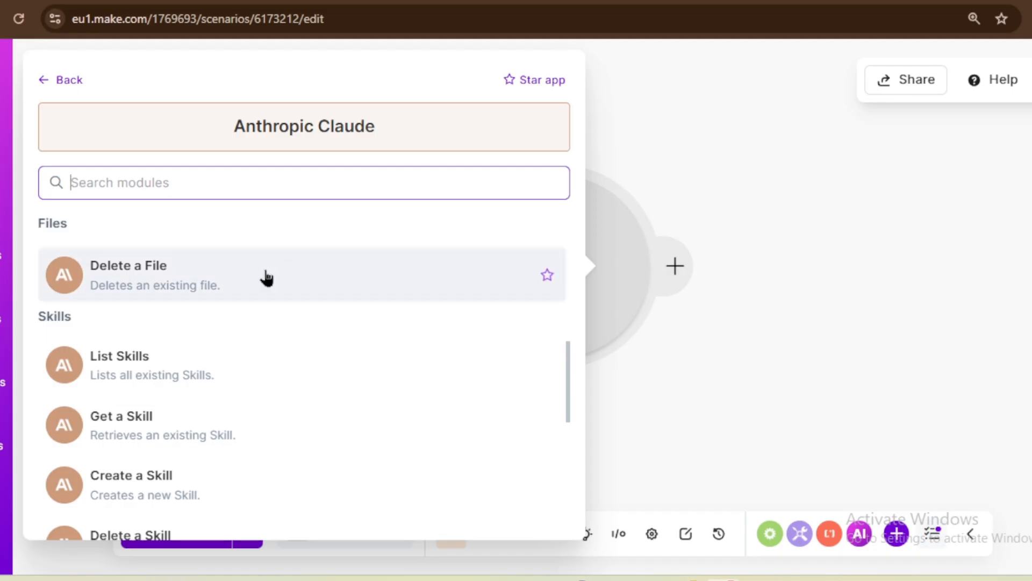
pyautogui.scroll(6, 267, 276)
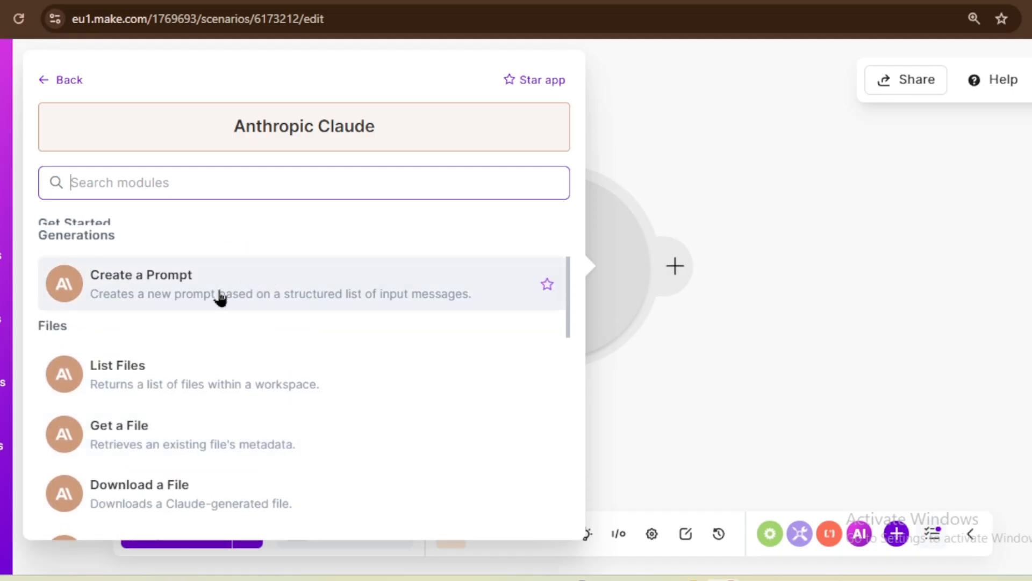
pyautogui.scroll(4, 200, 320)
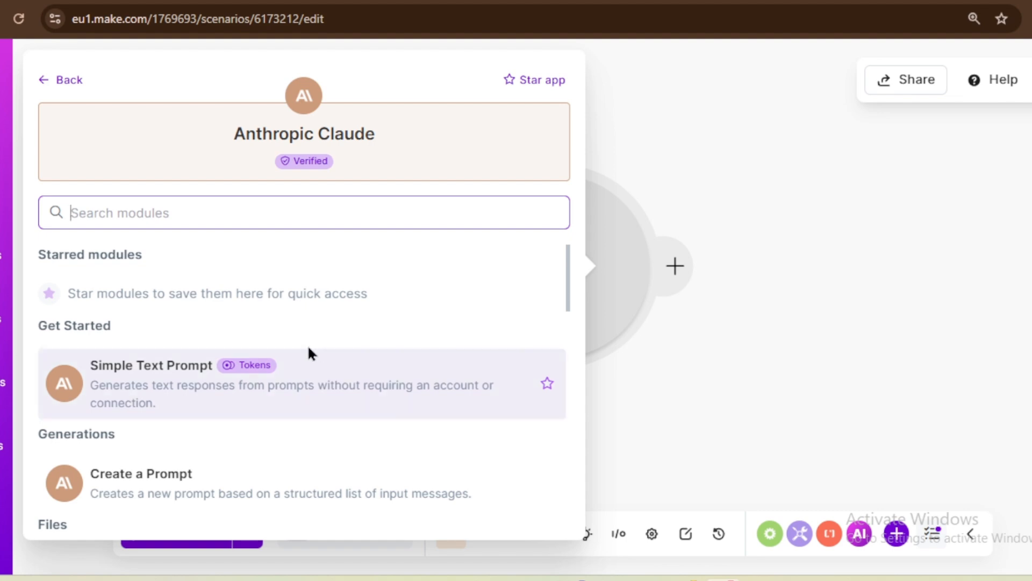
# Step: Add an Anthropic Claude Simple Text Prompt module with the model set to Claude Sonnet 4.6
pyautogui.click(180, 379)
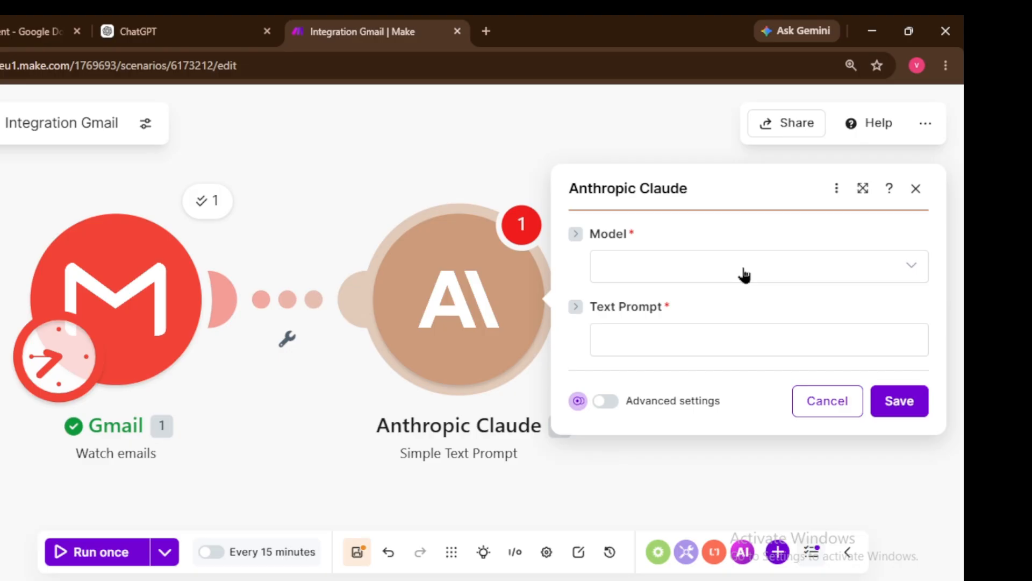
pyautogui.click(913, 271)
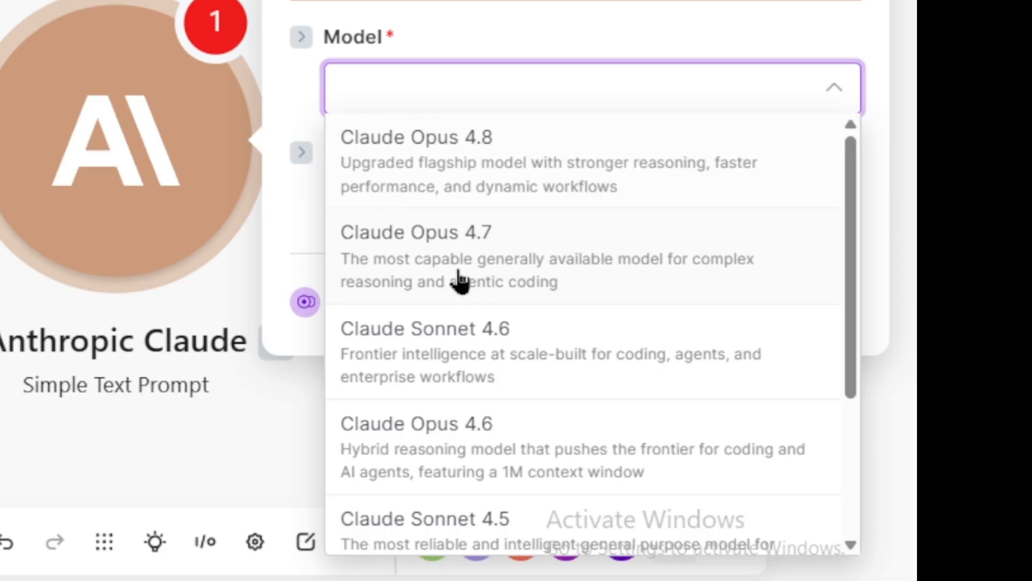
pyautogui.scroll(-2, 676, 387)
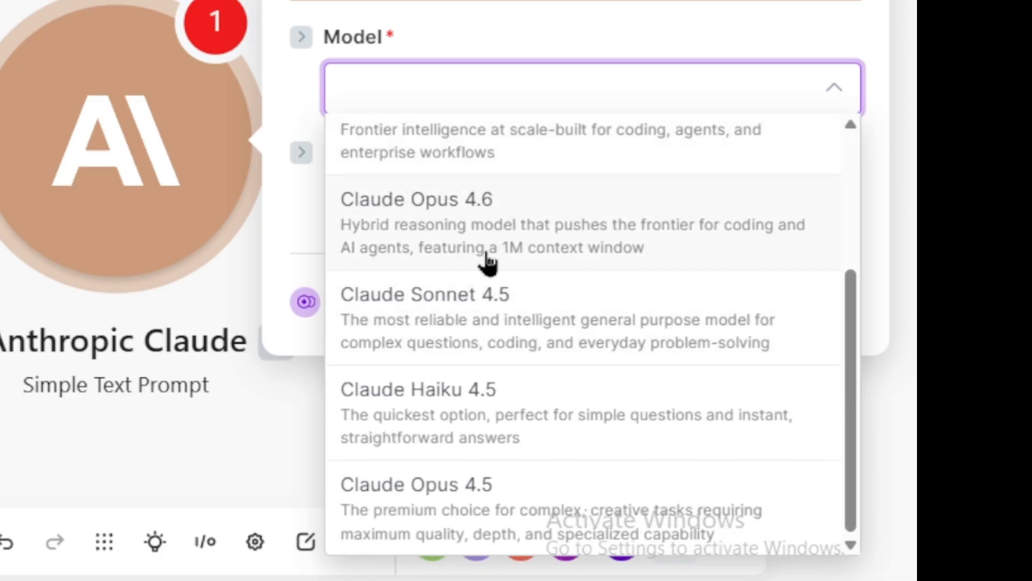
pyautogui.scroll(3, 487, 262)
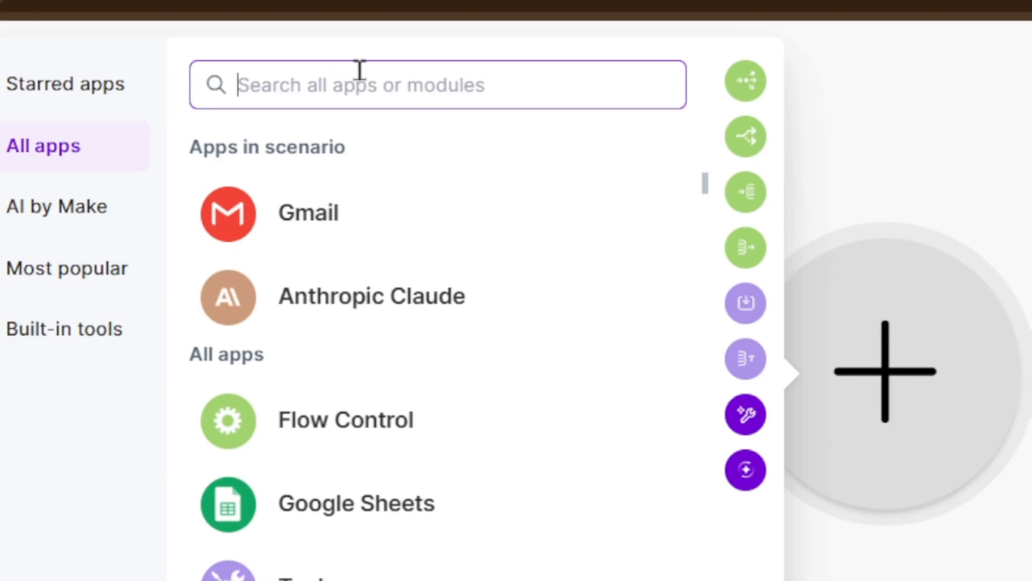
pyautogui.write('oar')
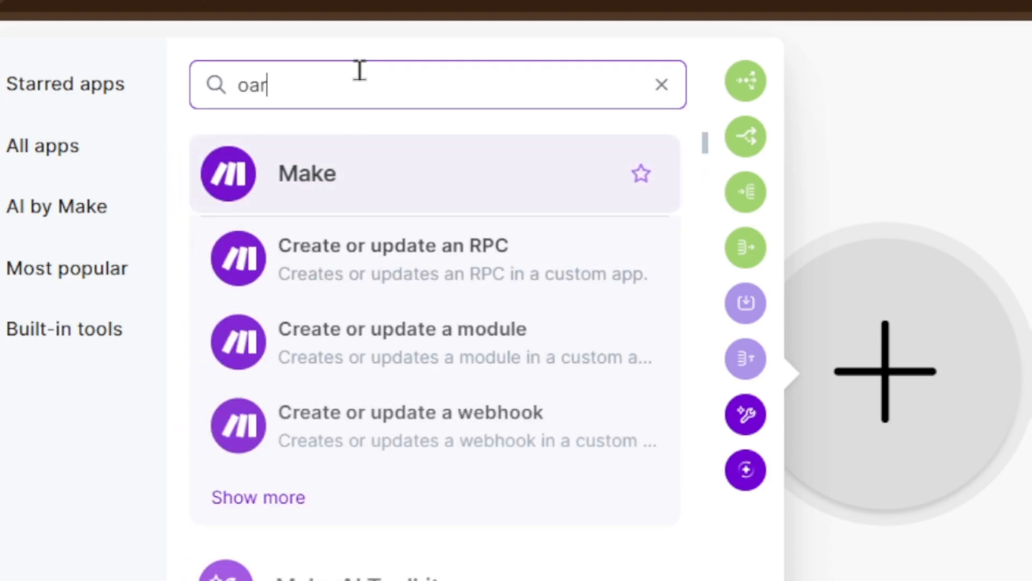
pyautogui.press('BackSpace')
pyautogui.press('BackSpace')
pyautogui.press('BackSpace')
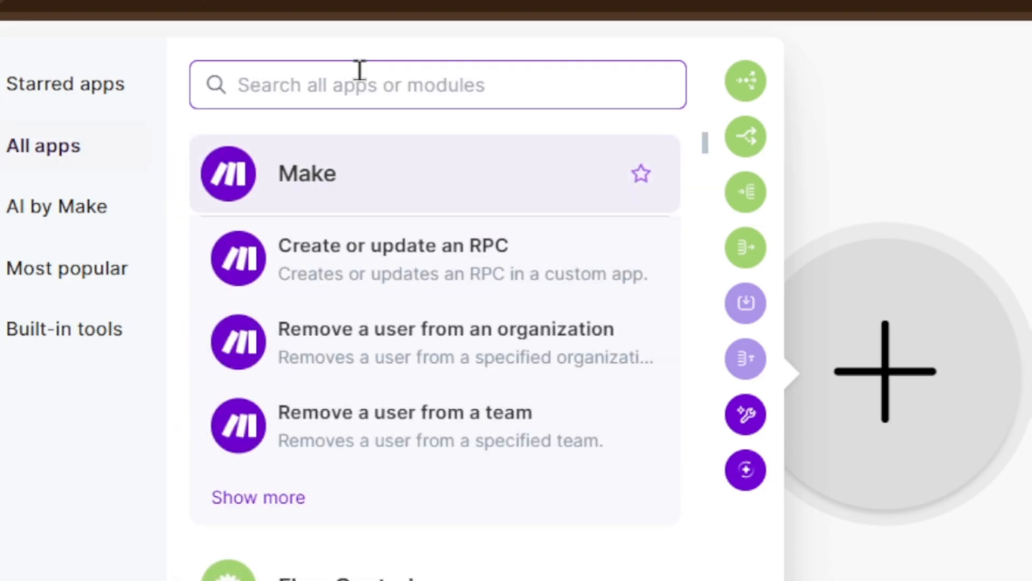
pyautogui.write('parse')
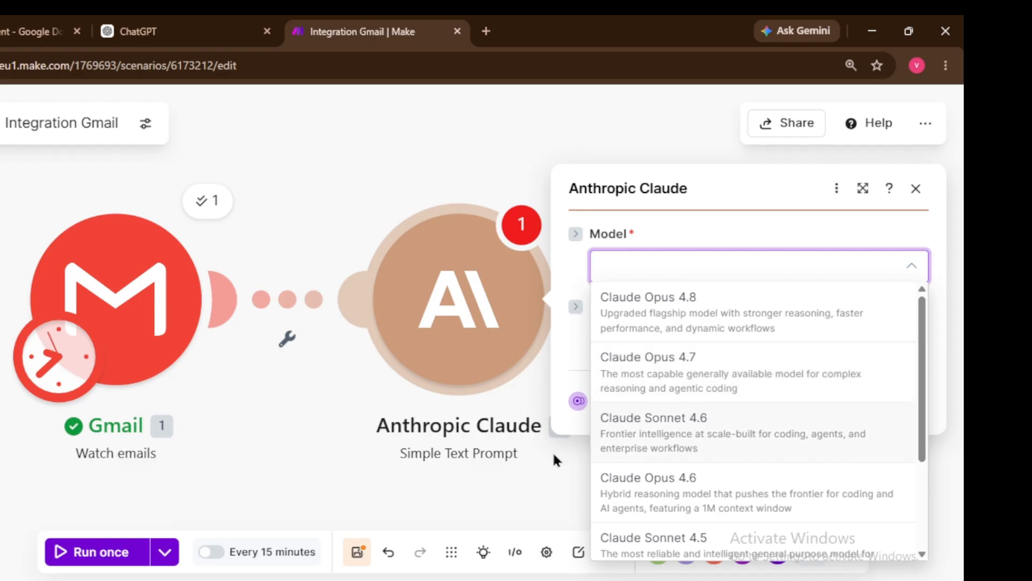
pyautogui.click(677, 433)
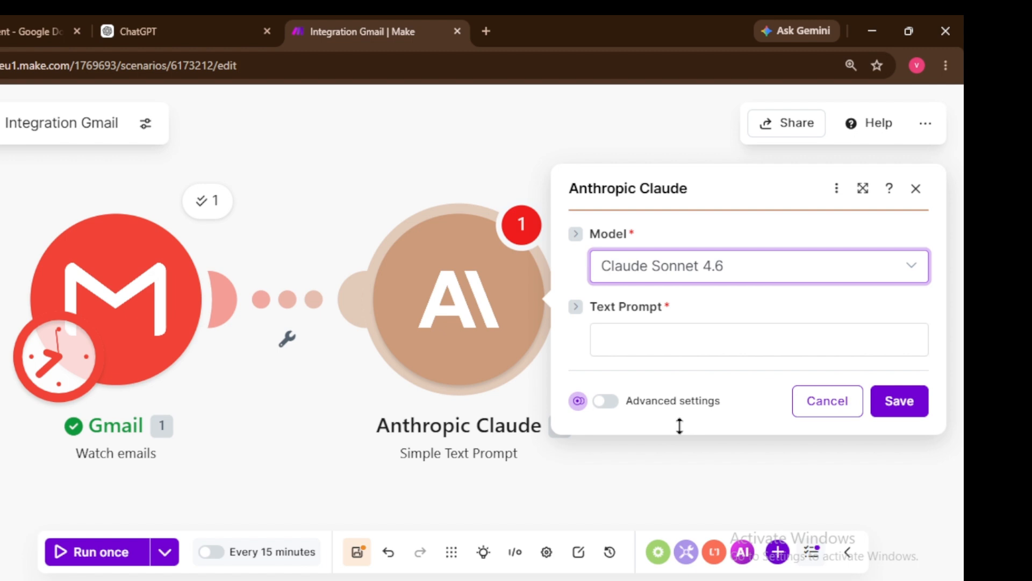
pyautogui.click(675, 348)
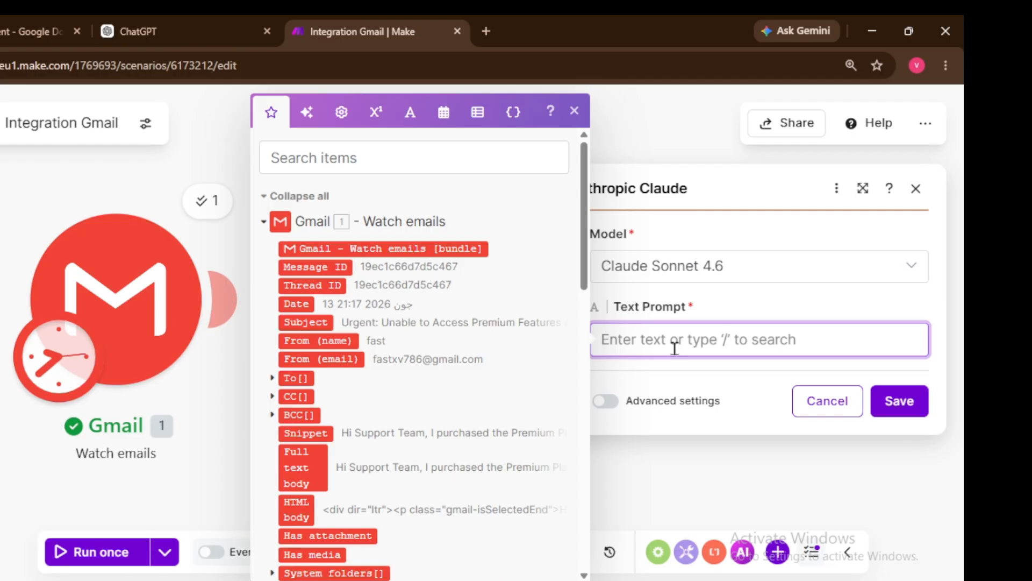
# Step: Paste the saved support-analyst prompt into Text Prompt and remove the Body Plain mapping
pyautogui.press('super+v')
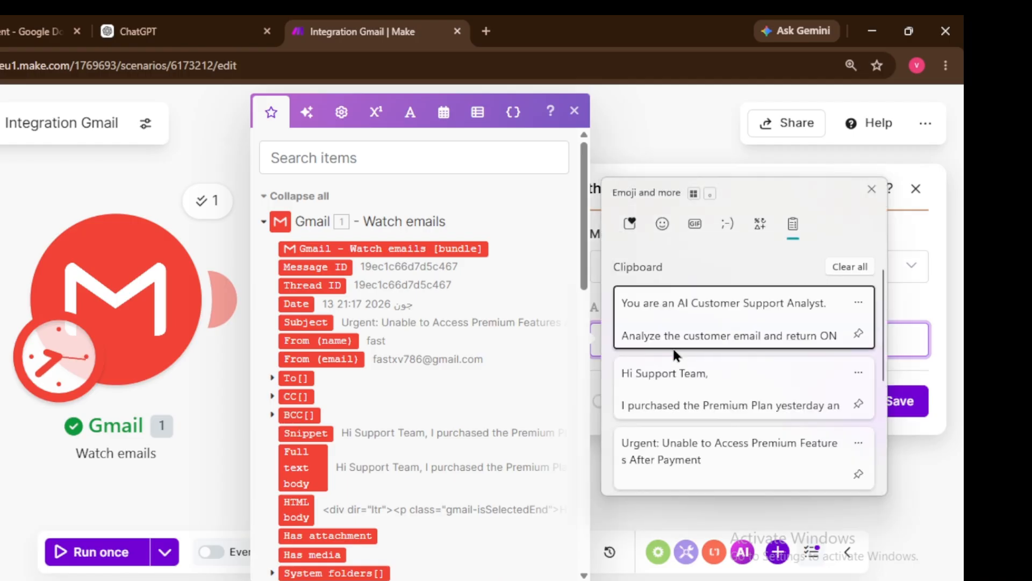
pyautogui.click(685, 316)
pyautogui.scroll(-3, 742, 401)
pyautogui.scroll(3, 744, 400)
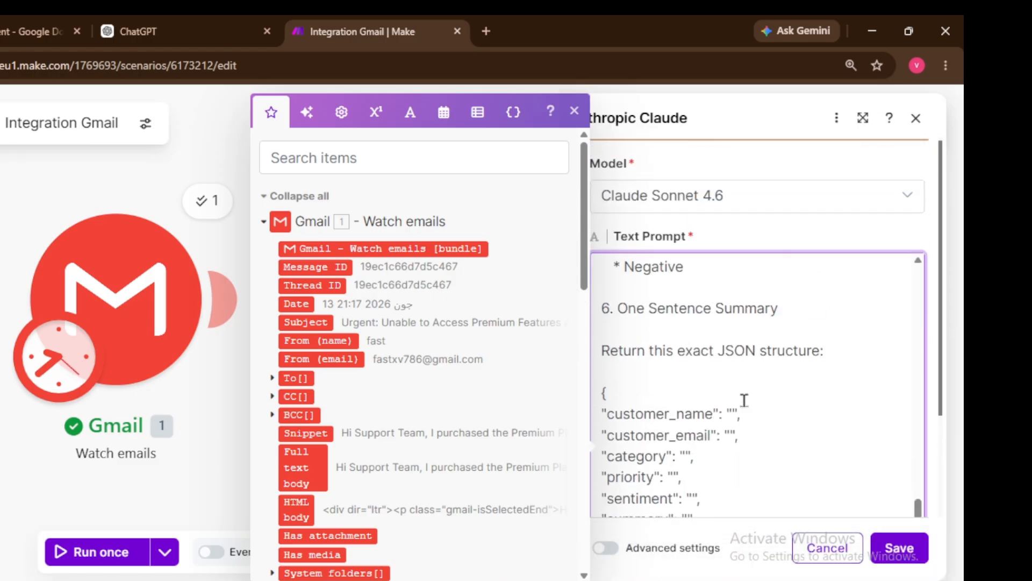
pyautogui.scroll(-3, 743, 397)
pyautogui.scroll(10, 741, 382)
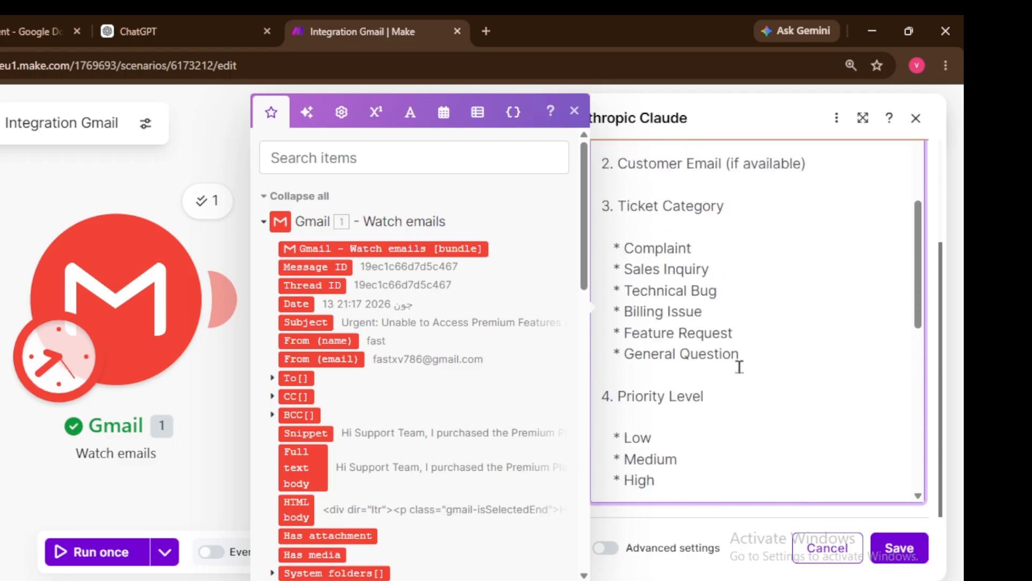
pyautogui.scroll(1, 731, 357)
pyautogui.click(698, 254)
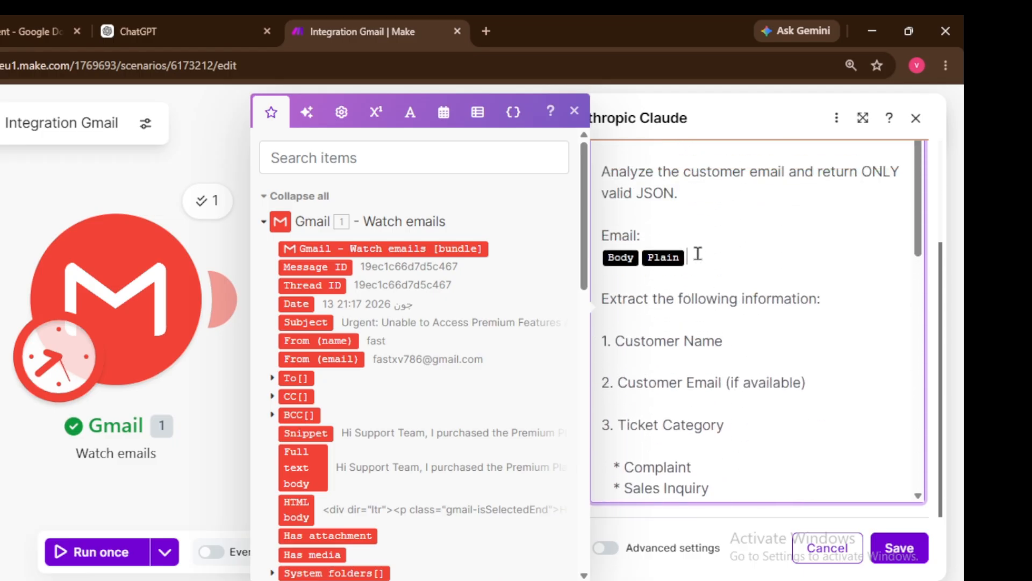
pyautogui.press('BackSpace')
pyautogui.press('BackSpace')
pyautogui.press('BackSpace')
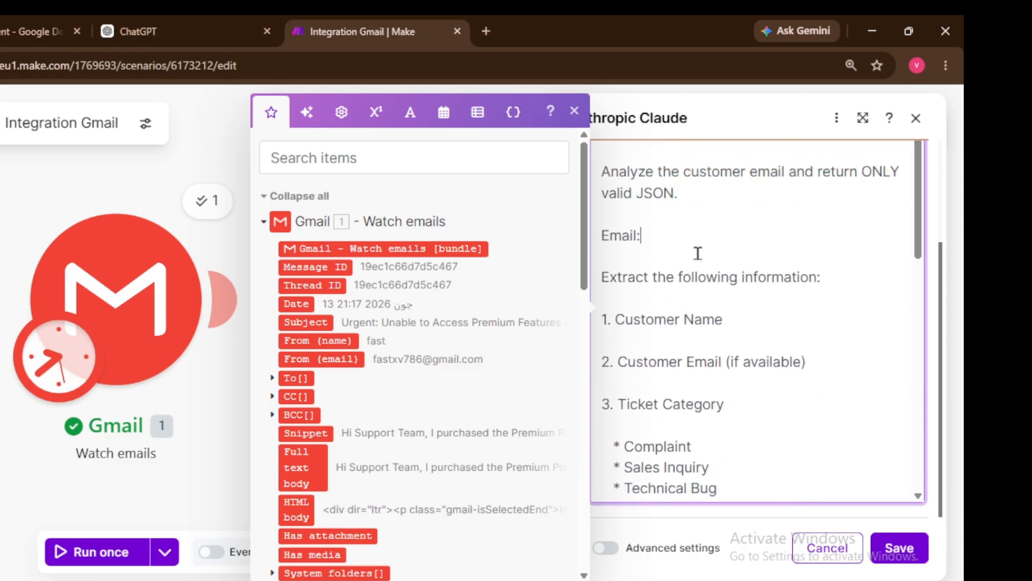
# Step: Review the prompt's JSON structure and save the Claude module
pyautogui.scroll(-2, 334, 429)
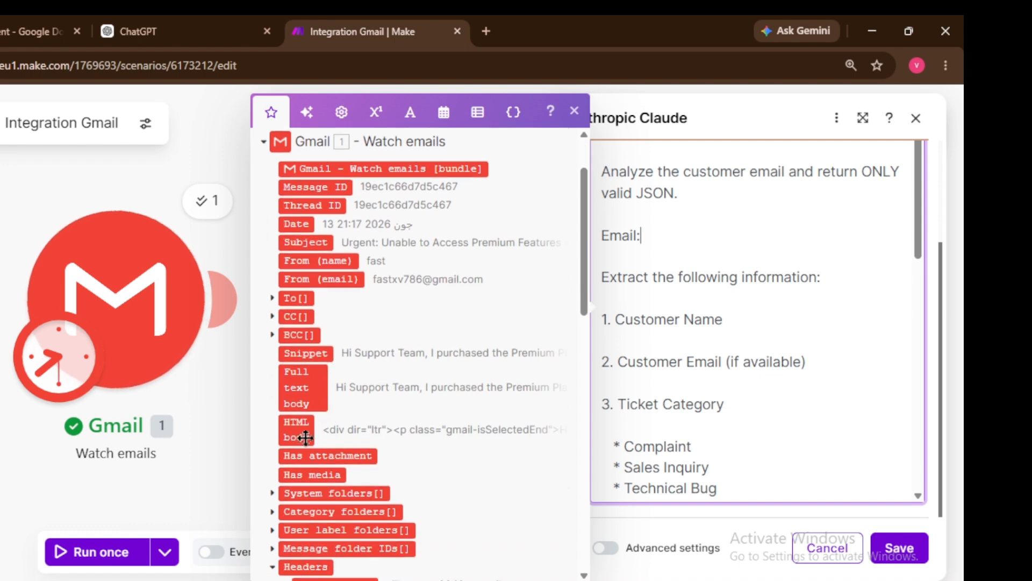
pyautogui.moveTo(294, 435); pyautogui.dragTo(634, 377)
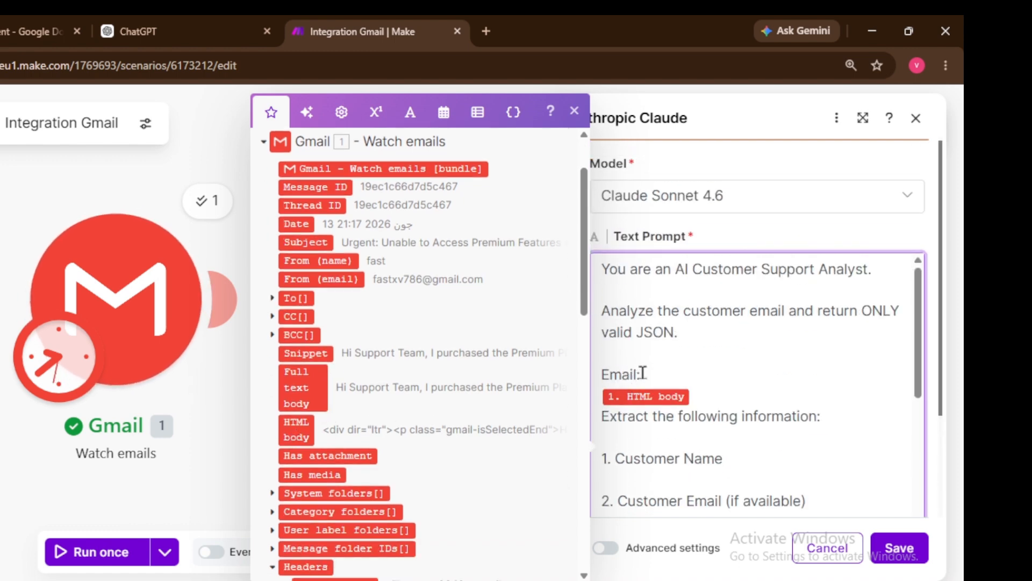
pyautogui.scroll(-1, 647, 368)
pyautogui.scroll(5, 646, 367)
pyautogui.scroll(-1, 662, 379)
pyautogui.scroll(-10, 663, 382)
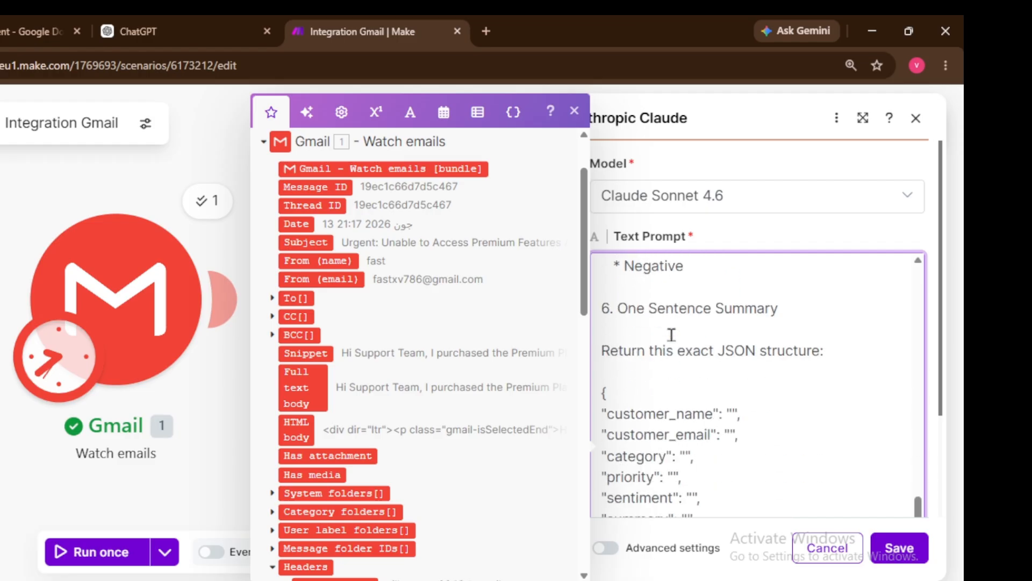
pyautogui.click(900, 548)
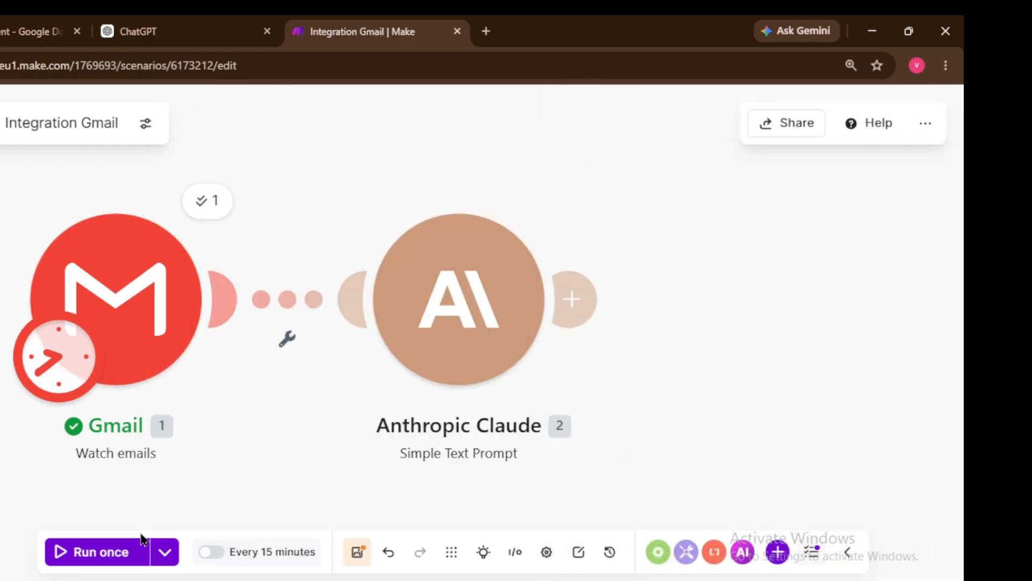
# Step: Run the scenario once on the 21:33:51 run's data and inspect Claude's output
pyautogui.click(165, 552)
pyautogui.click(200, 440)
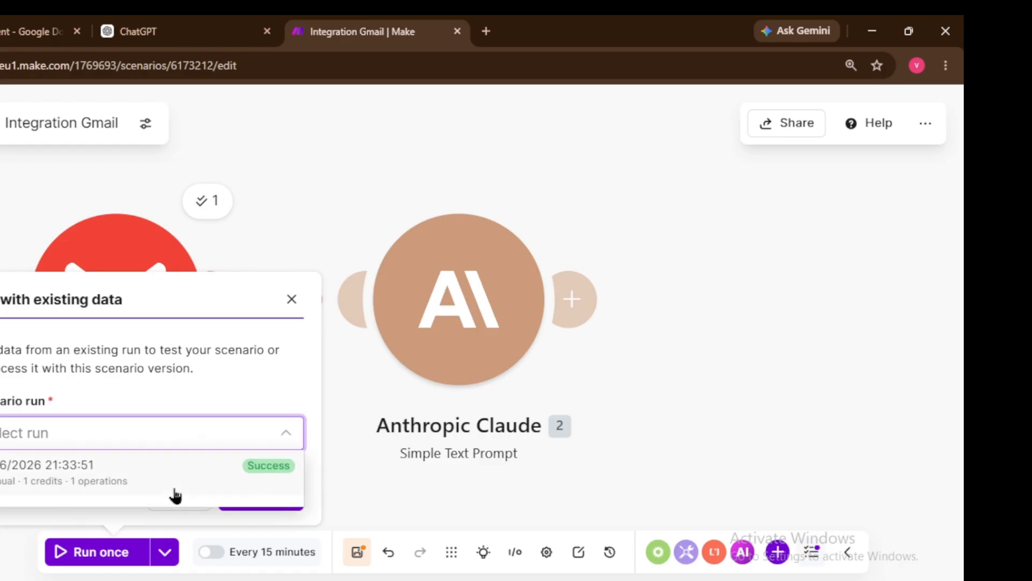
pyautogui.click(175, 473)
pyautogui.click(227, 493)
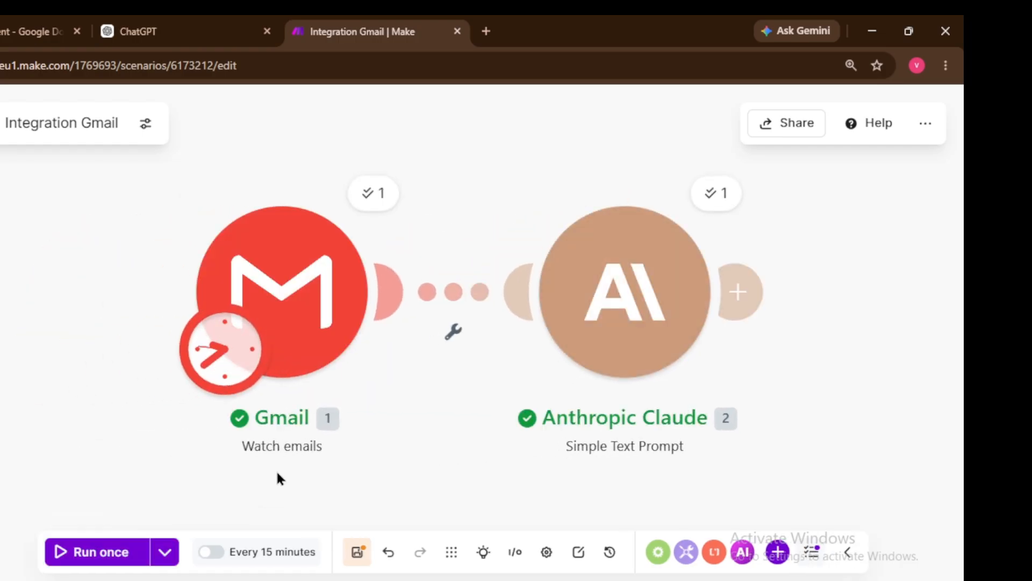
pyautogui.click(718, 194)
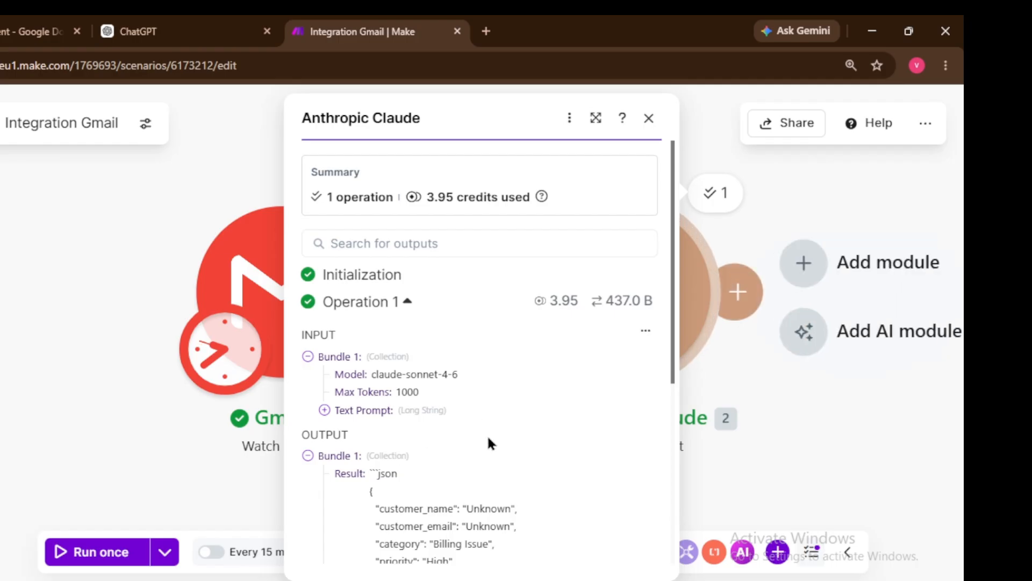
pyautogui.click(705, 350)
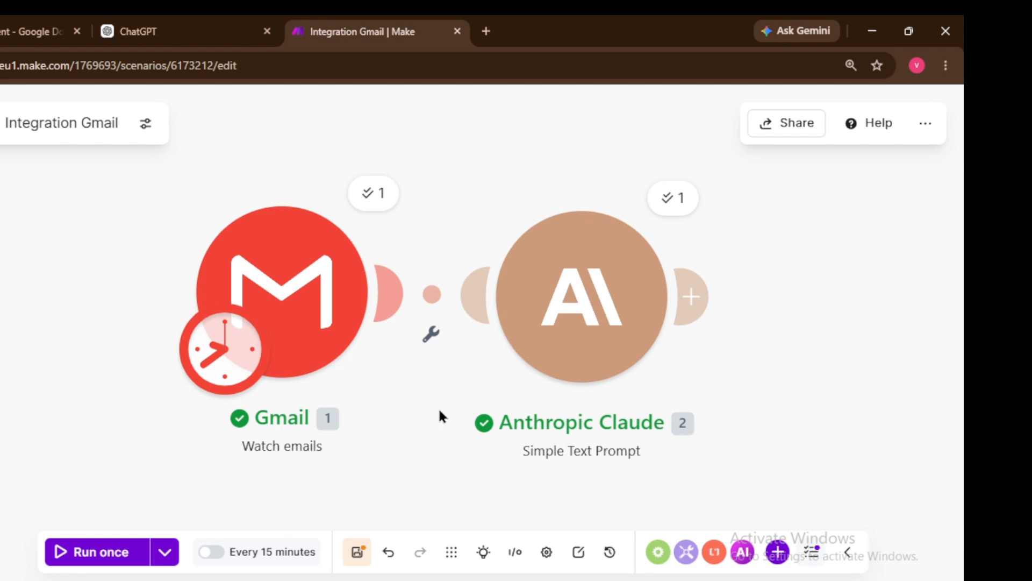
# Step: Move the Gmail module further left and place the Claude module next to it
pyautogui.moveTo(698, 289)
pyautogui.moveTo(318, 295); pyautogui.dragTo(129, 309)
pyautogui.moveTo(572, 310); pyautogui.dragTo(395, 319)
pyautogui.moveTo(502, 308)
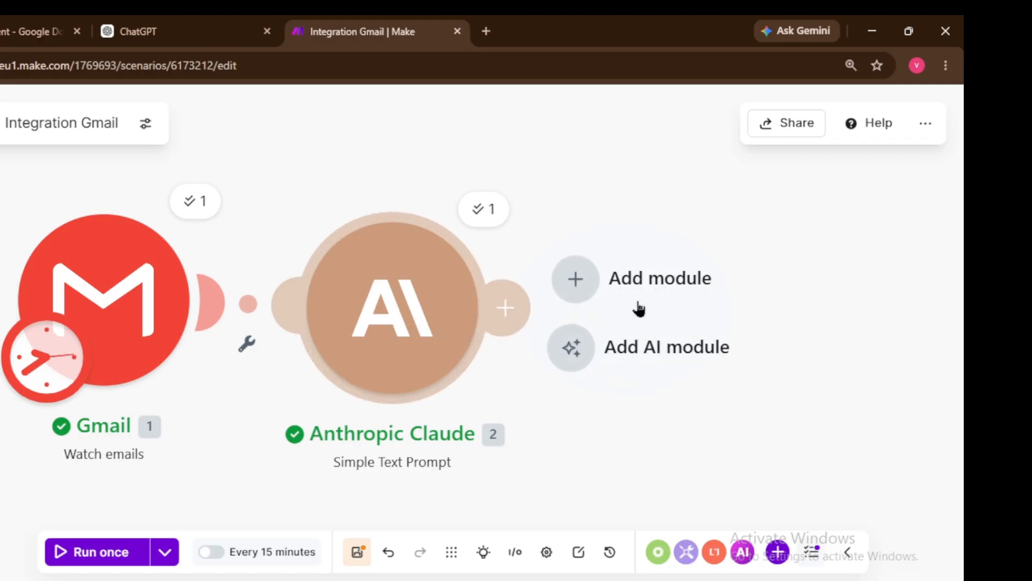
# Step: Add a Parse JSON module after Claude with Claude's Result as the JSON string, and save
pyautogui.click(503, 307)
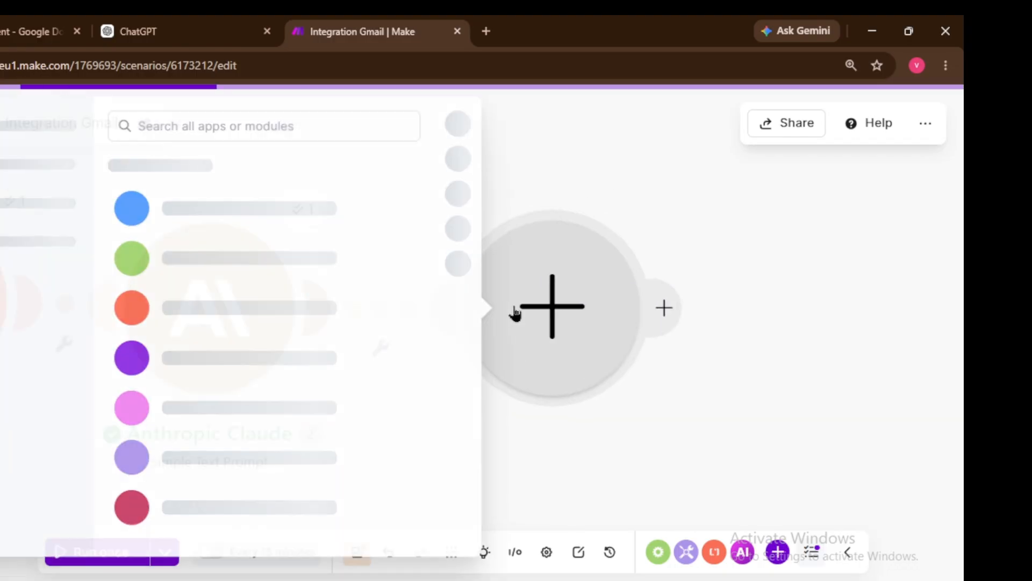
pyautogui.write('parse')
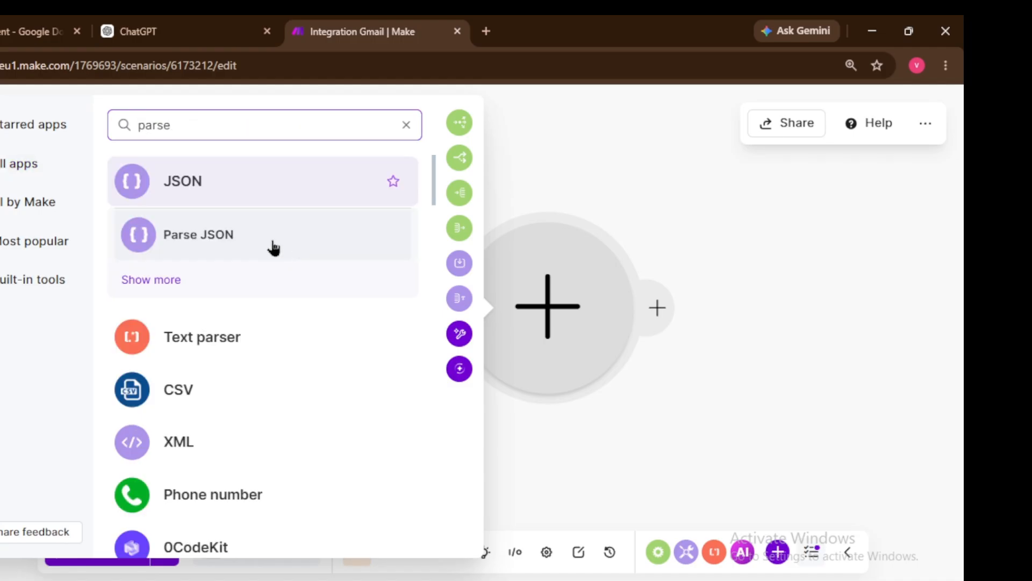
pyautogui.click(277, 244)
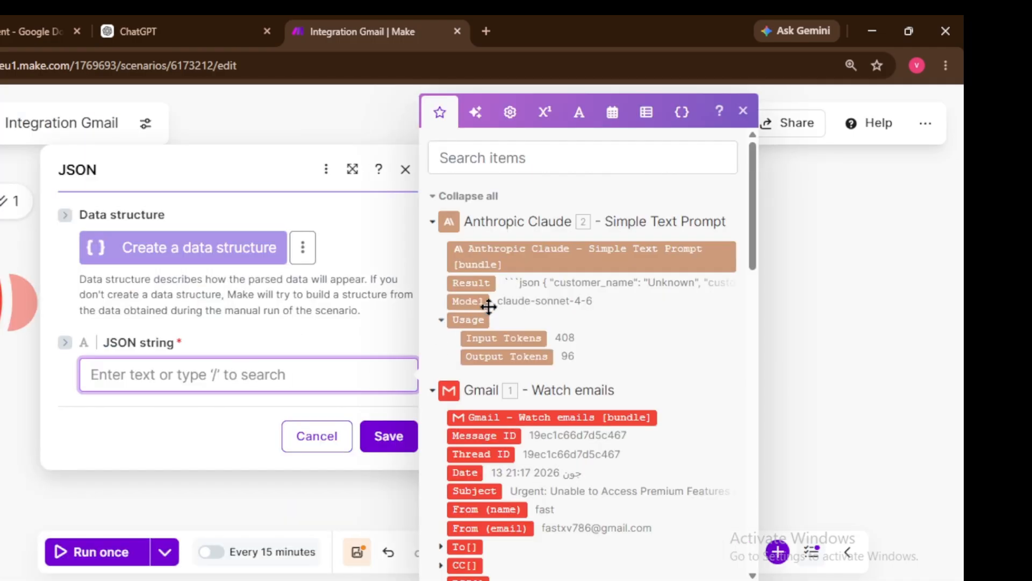
pyautogui.click(470, 283)
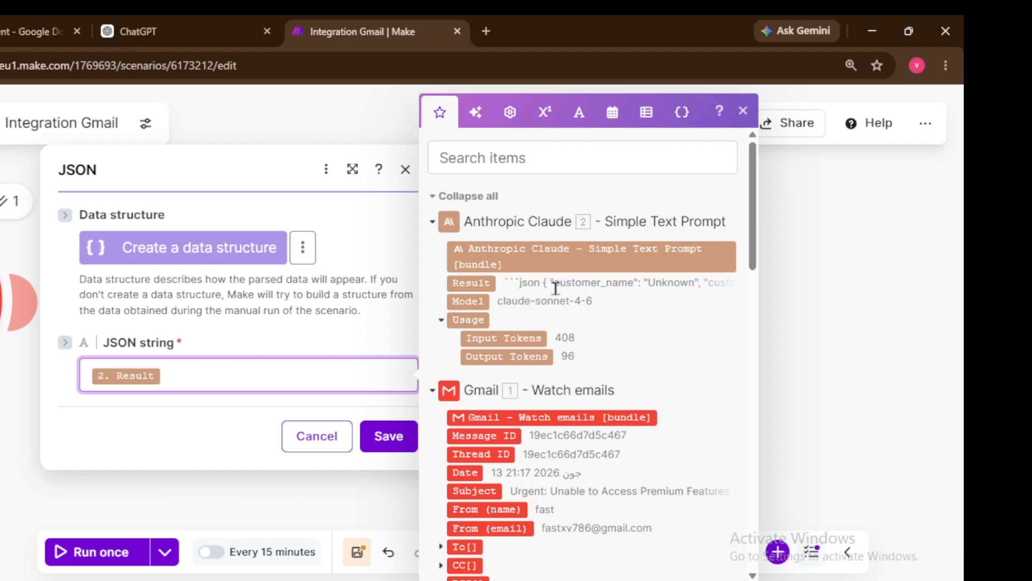
pyautogui.click(397, 433)
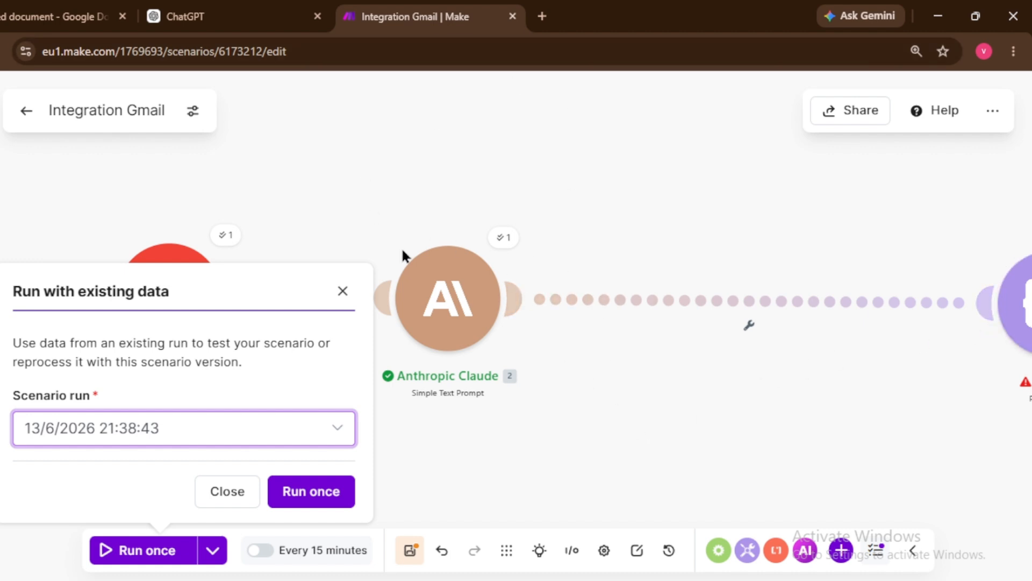
# Step: Run the scenario once on existing data and place the JSON module right after Claude
pyautogui.click(318, 490)
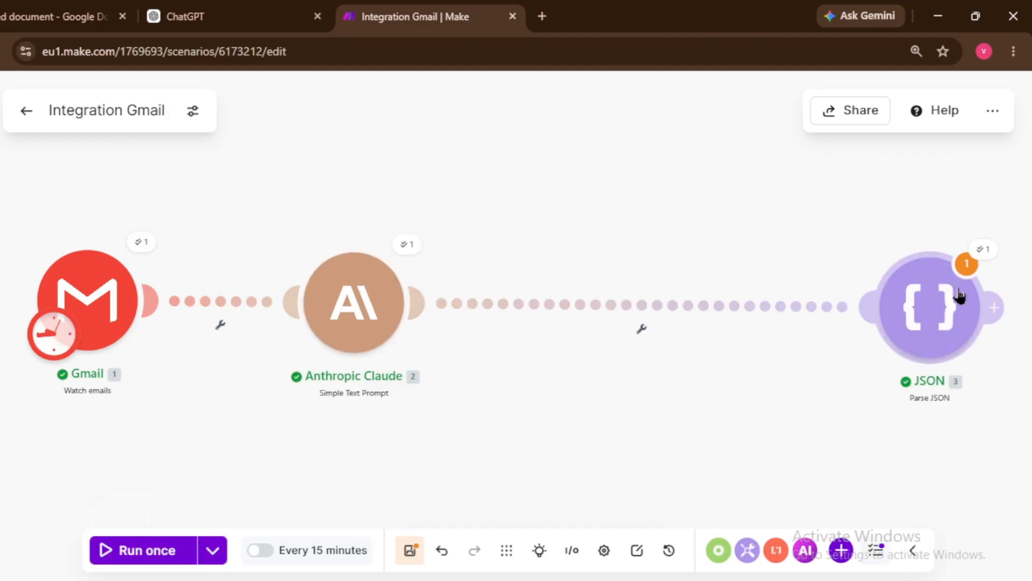
pyautogui.moveTo(935, 300); pyautogui.dragTo(578, 284)
# Step: Inspect the JSON module's raw parsed output bundle
pyautogui.click(589, 262)
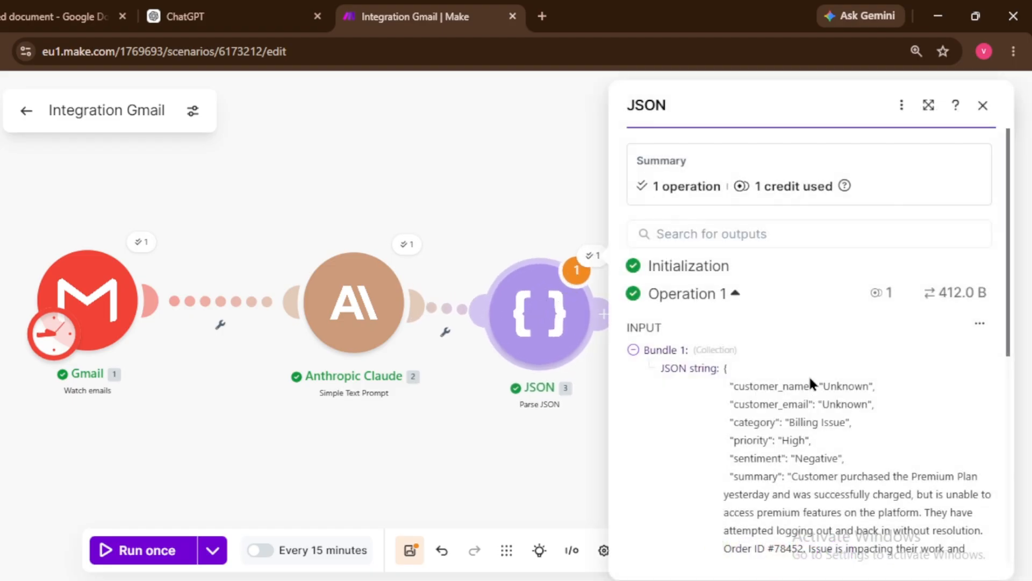
pyautogui.click(979, 327)
pyautogui.click(926, 392)
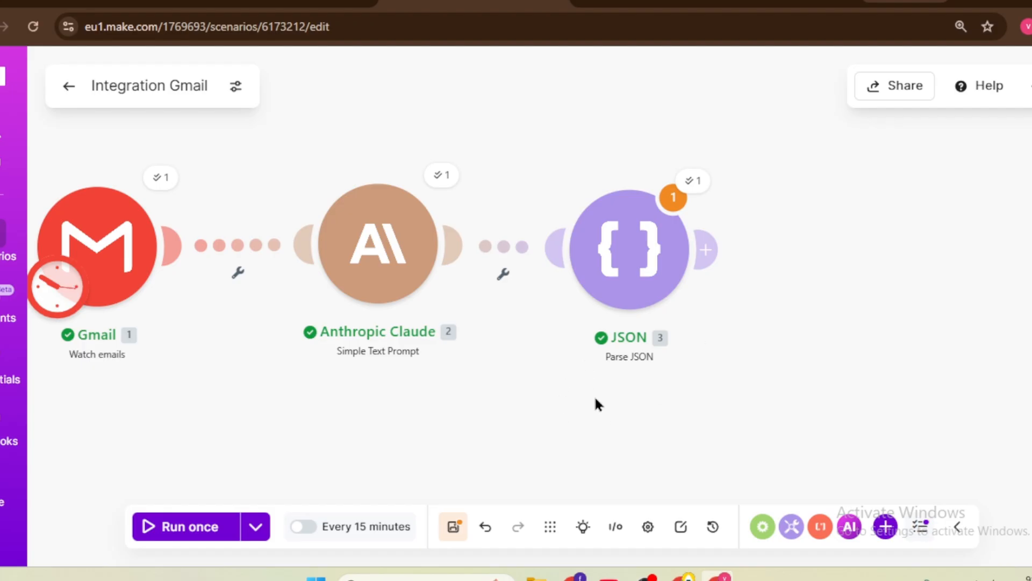
pyautogui.moveTo(525, 370); pyautogui.dragTo(534, 406)
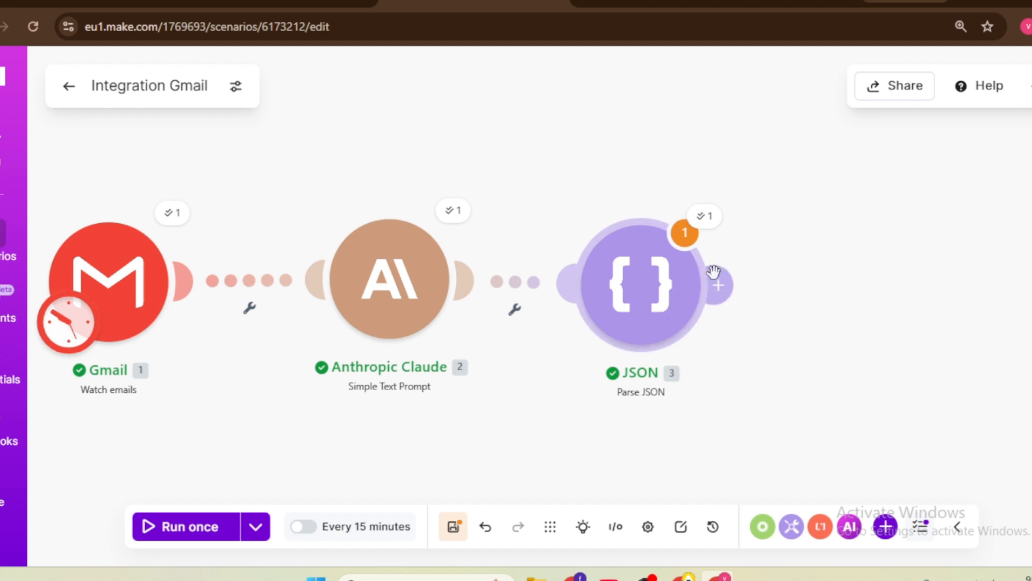
pyautogui.moveTo(718, 274)
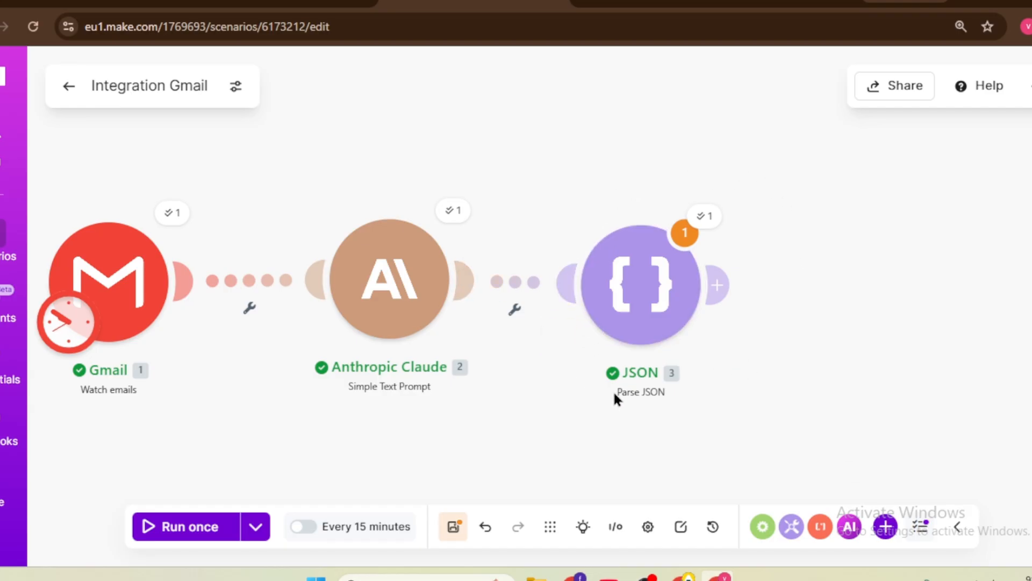
# Step: Insert a Flow Control Router after the Parse JSON step and fit the whole flow in view
pyautogui.click(719, 285)
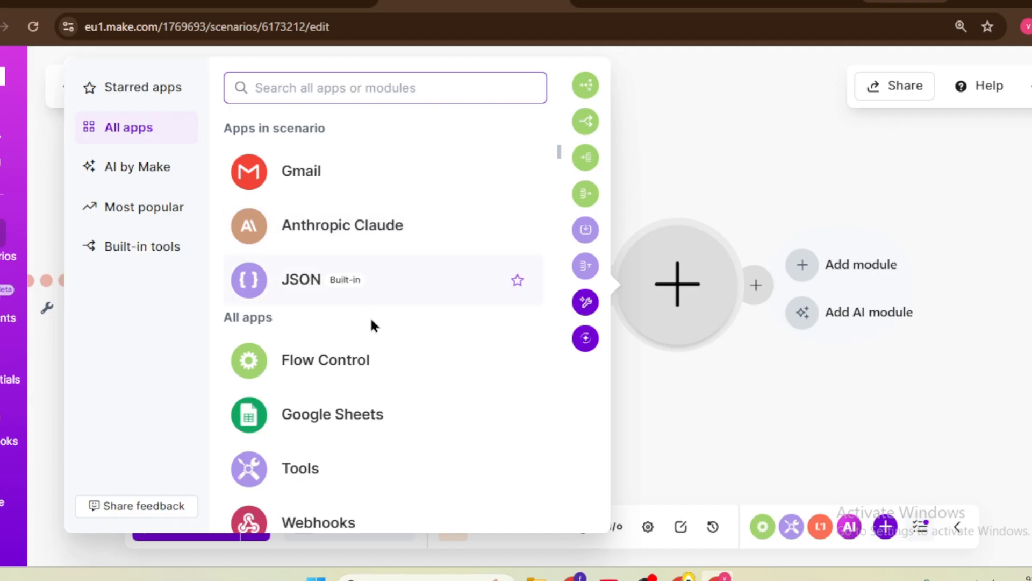
pyautogui.click(348, 368)
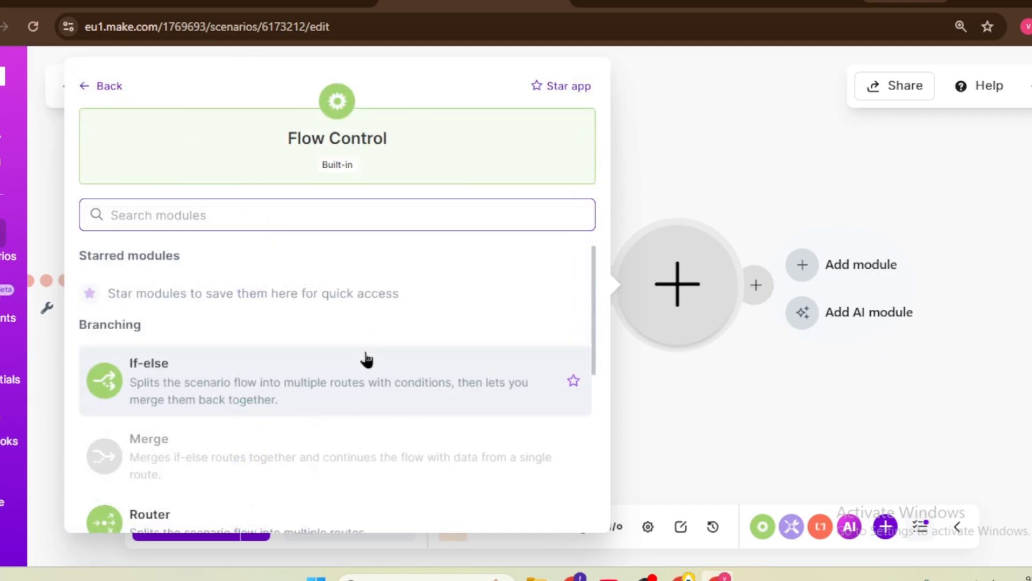
pyautogui.scroll(-2, 362, 359)
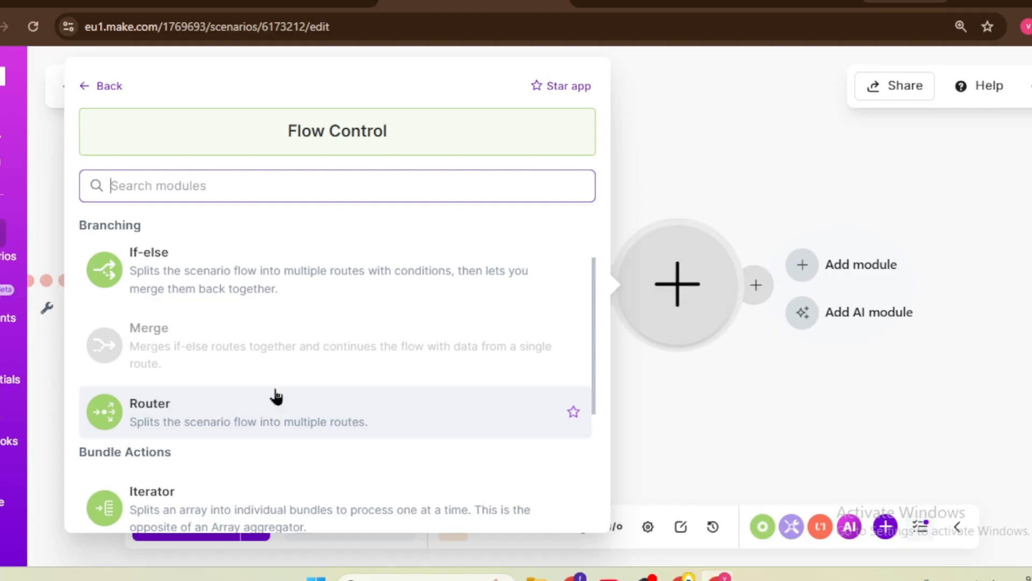
pyautogui.click(276, 398)
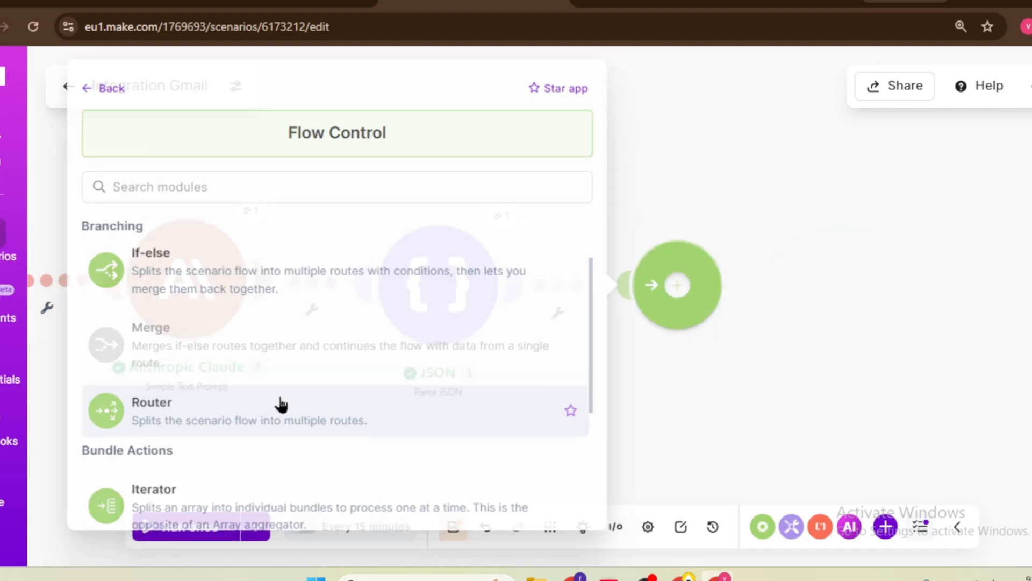
pyautogui.scroll(-3, 322, 391)
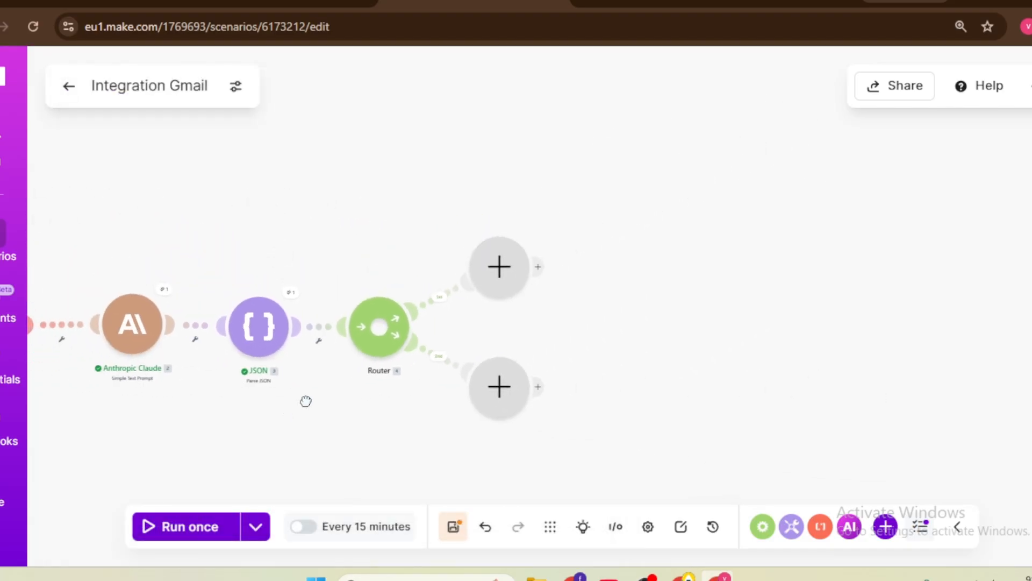
pyautogui.moveTo(307, 401); pyautogui.dragTo(529, 359)
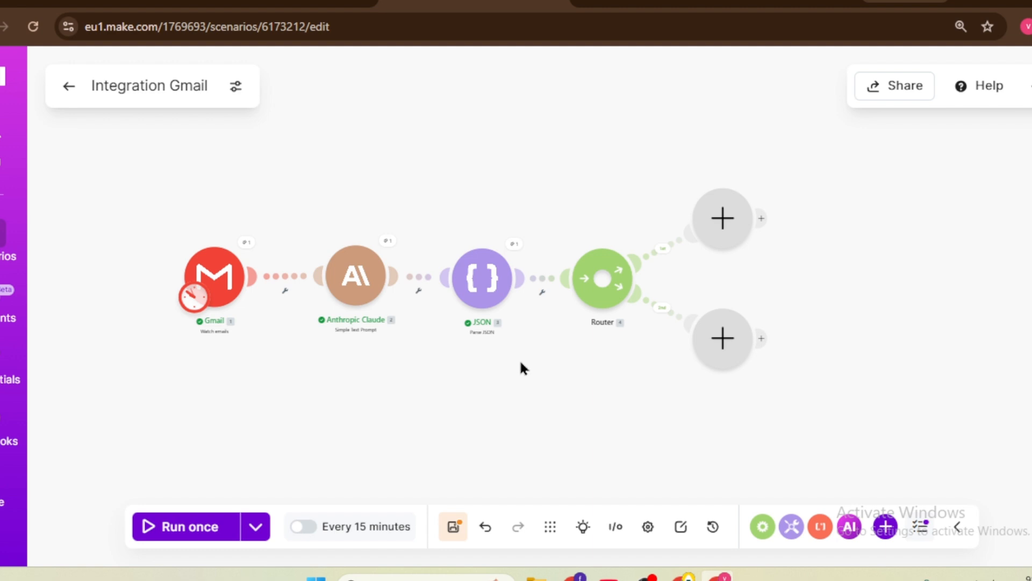
pyautogui.scroll(2, 552, 338)
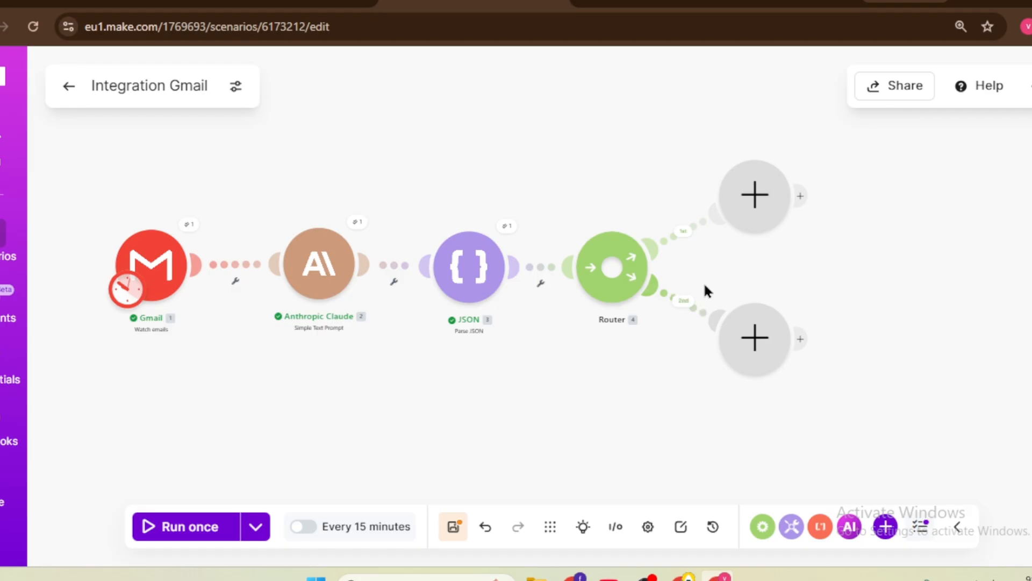
# Step: Open the first route's filter and label it hot
pyautogui.click(683, 230)
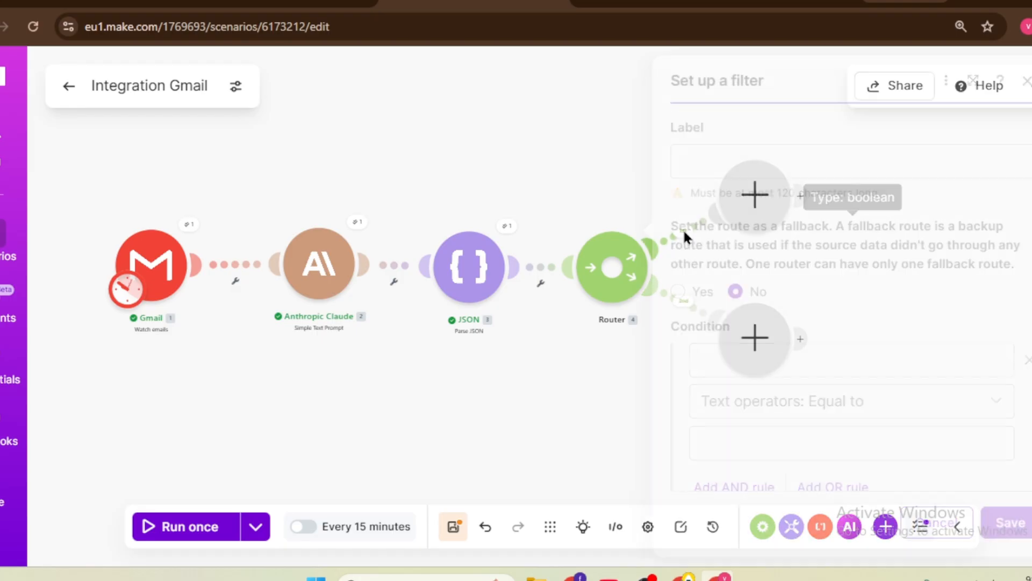
pyautogui.click(710, 167)
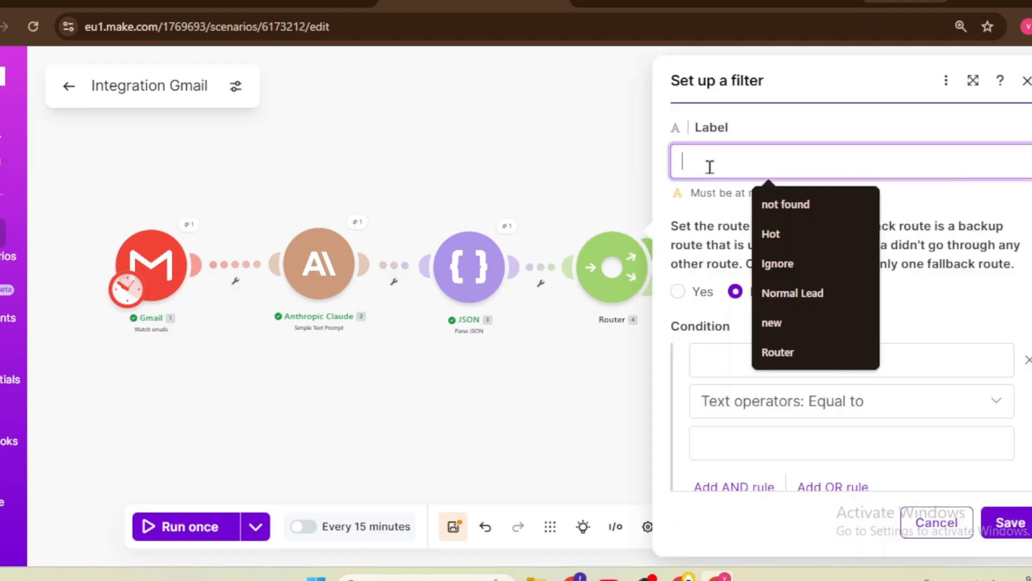
pyautogui.write('hot')
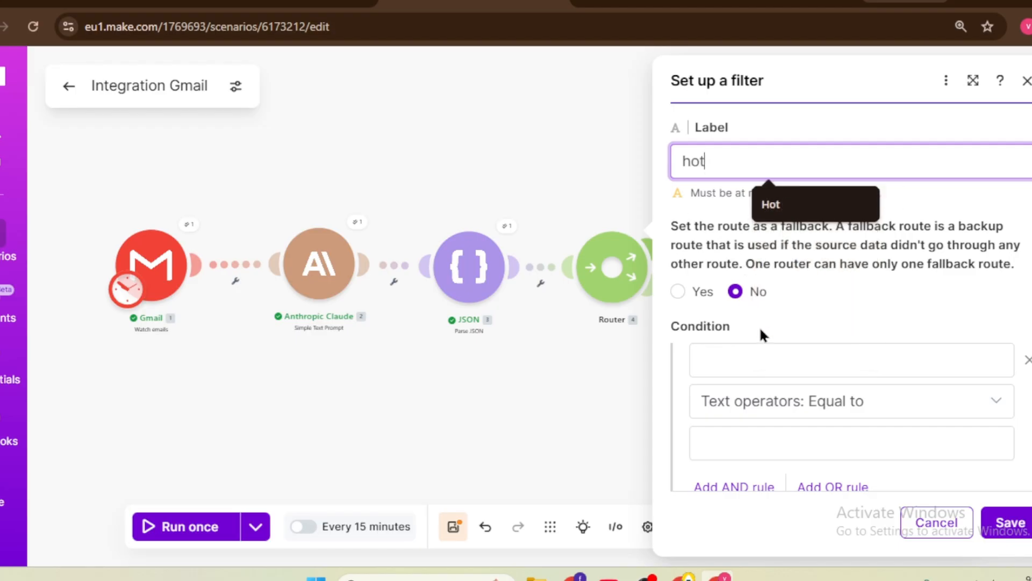
# Step: Set the filter condition to 3. priority Equal to 'High'
pyautogui.click(759, 359)
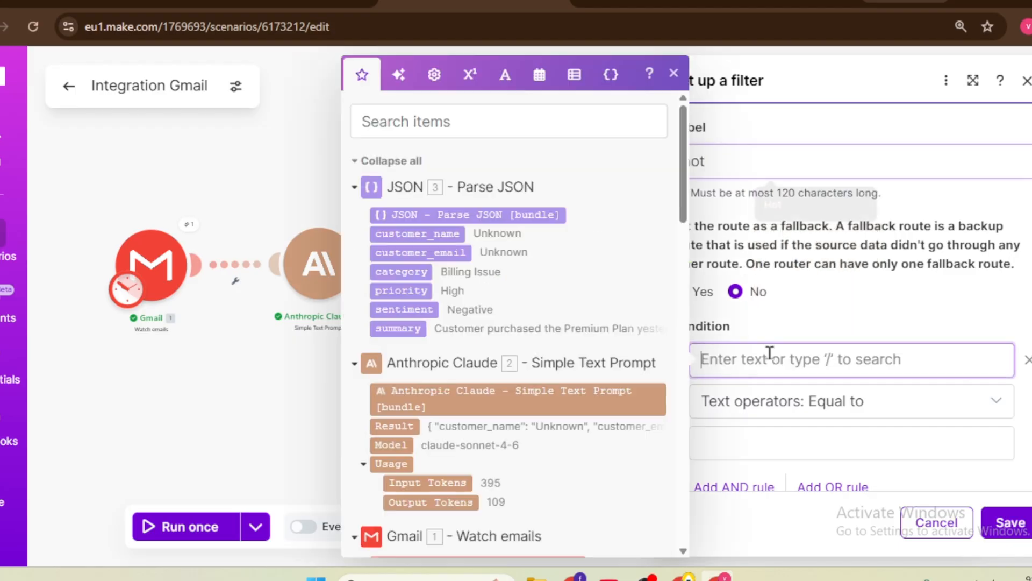
pyautogui.click(412, 292)
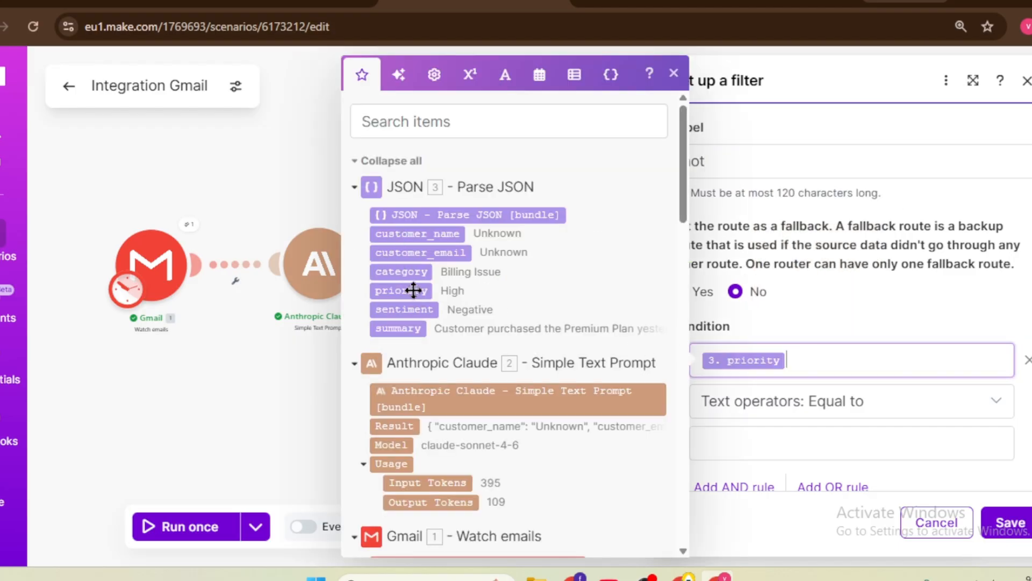
pyautogui.click(784, 435)
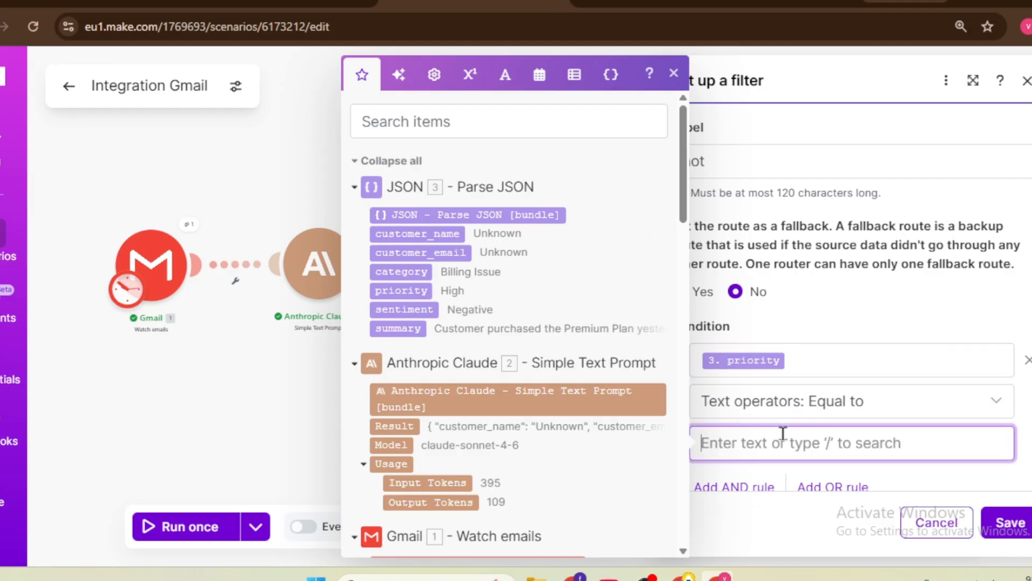
pyautogui.write('Hi')
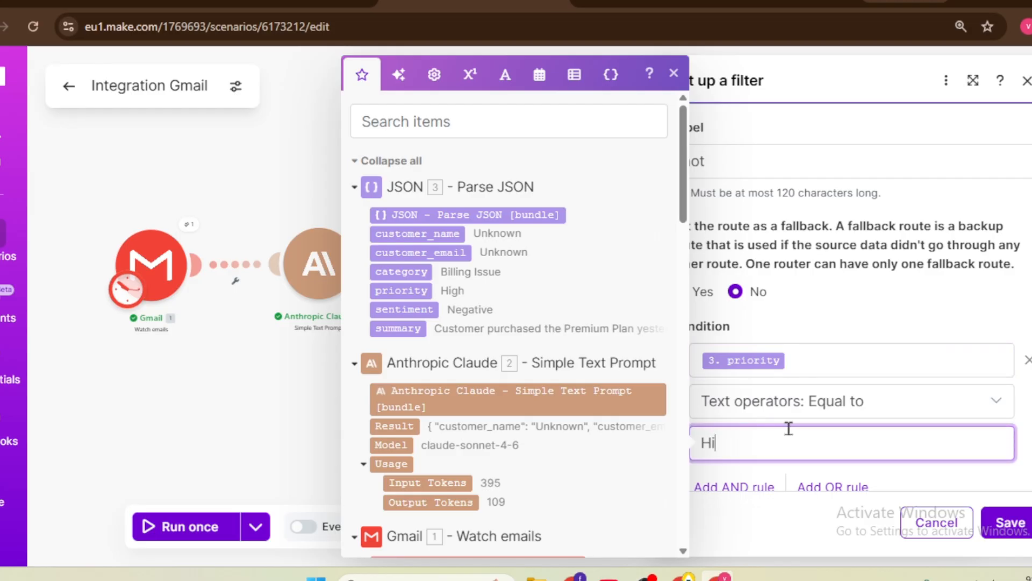
pyautogui.write('gh')
pyautogui.press('BackSpace')
pyautogui.press('BackSpace')
pyautogui.press('BackSpace')
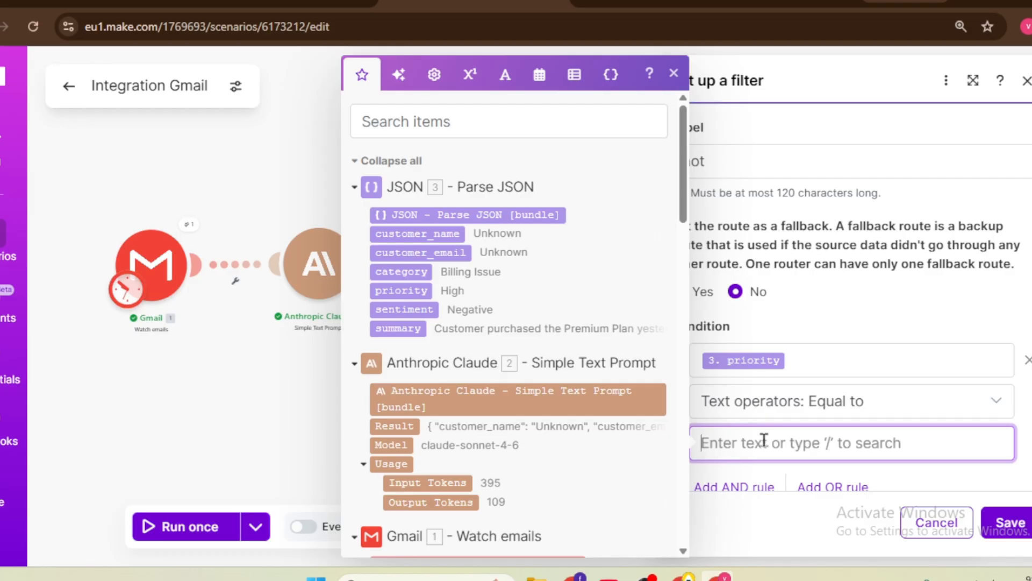
pyautogui.write('high')
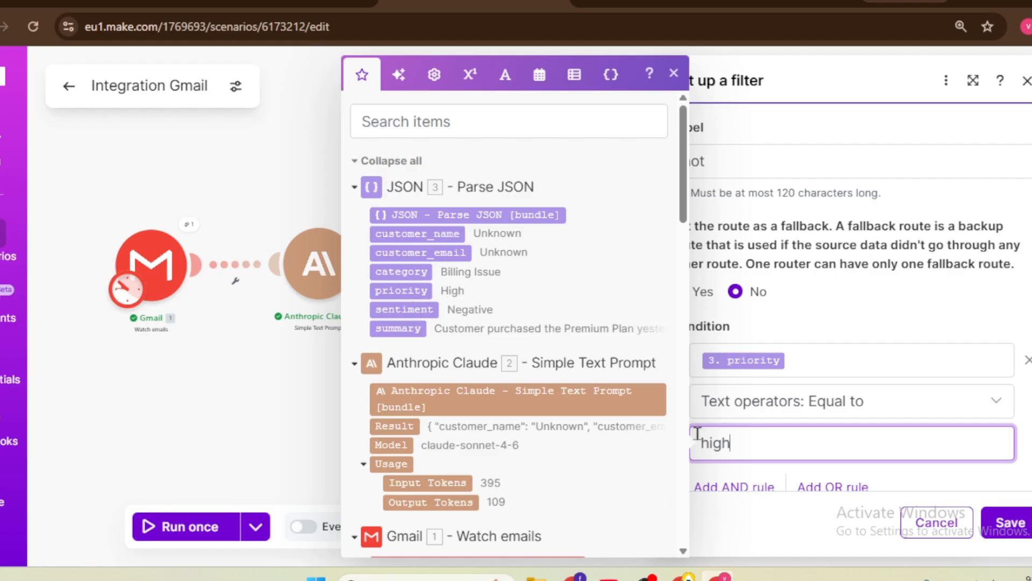
pyautogui.moveTo(759, 446); pyautogui.dragTo(694, 442)
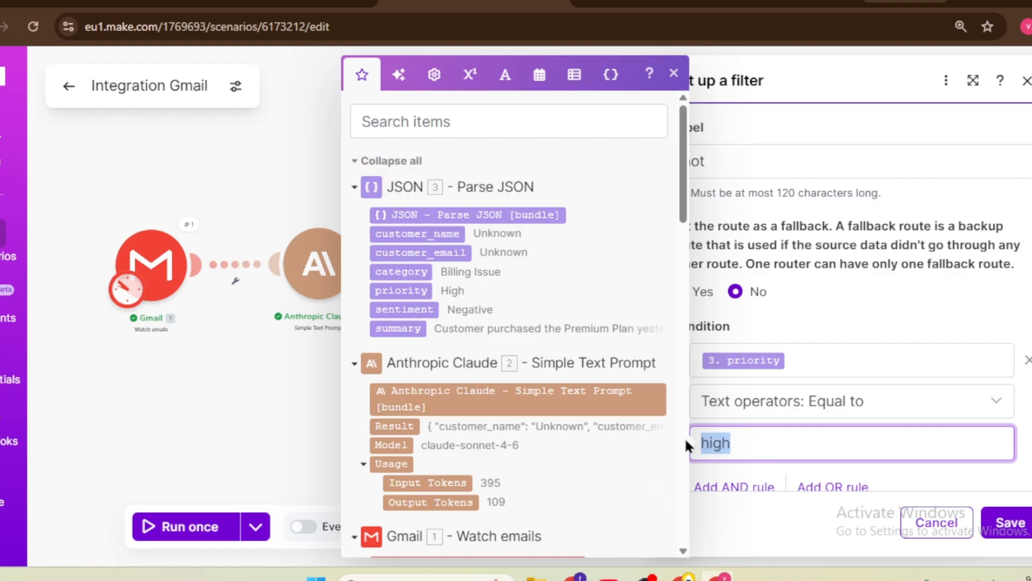
pyautogui.write('High')
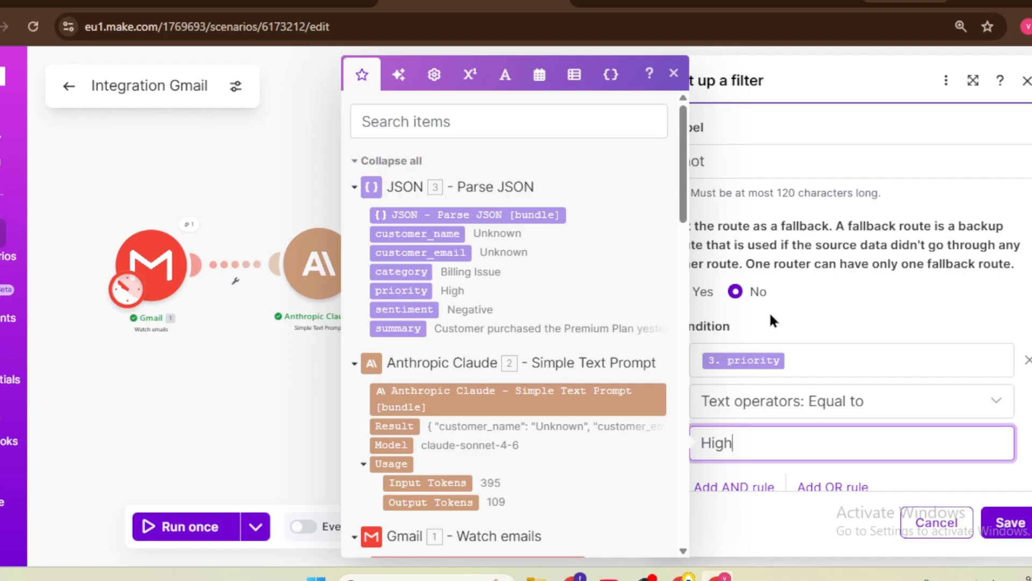
# Step: Save the hot filter and set the second route's condition to 3. priority Equal to 'Low'
pyautogui.click(1010, 522)
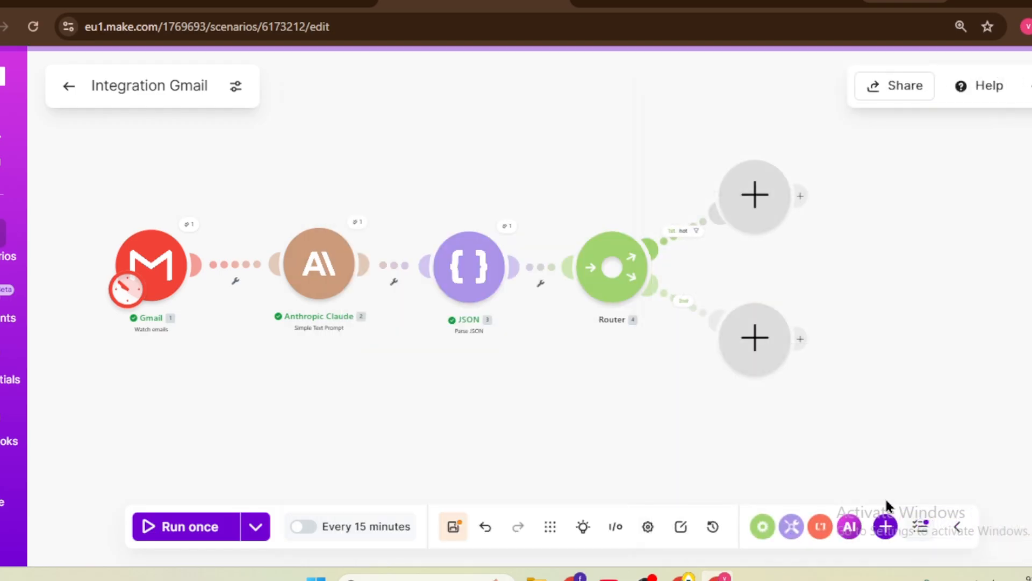
pyautogui.click(678, 304)
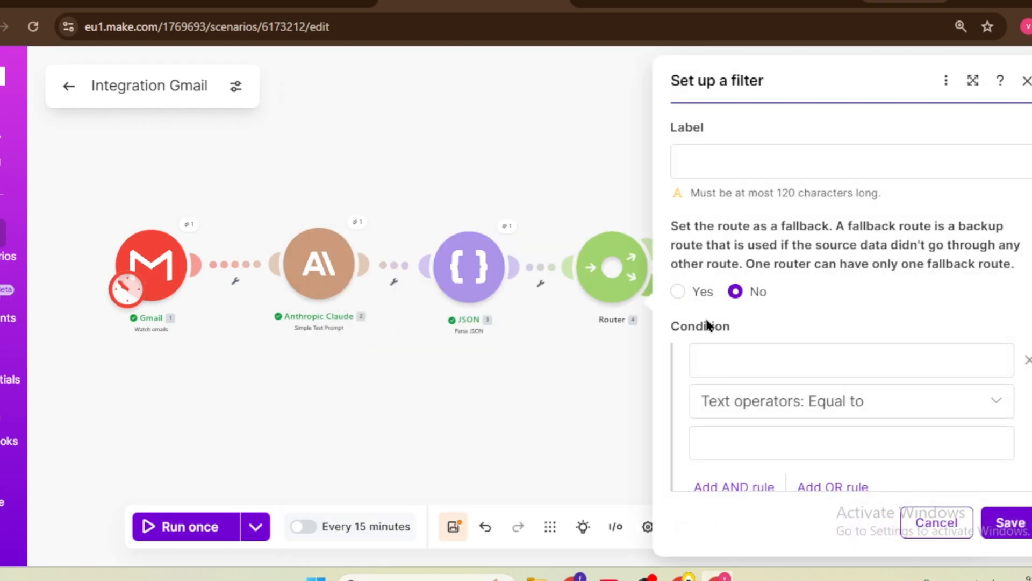
pyautogui.click(752, 364)
pyautogui.click(401, 291)
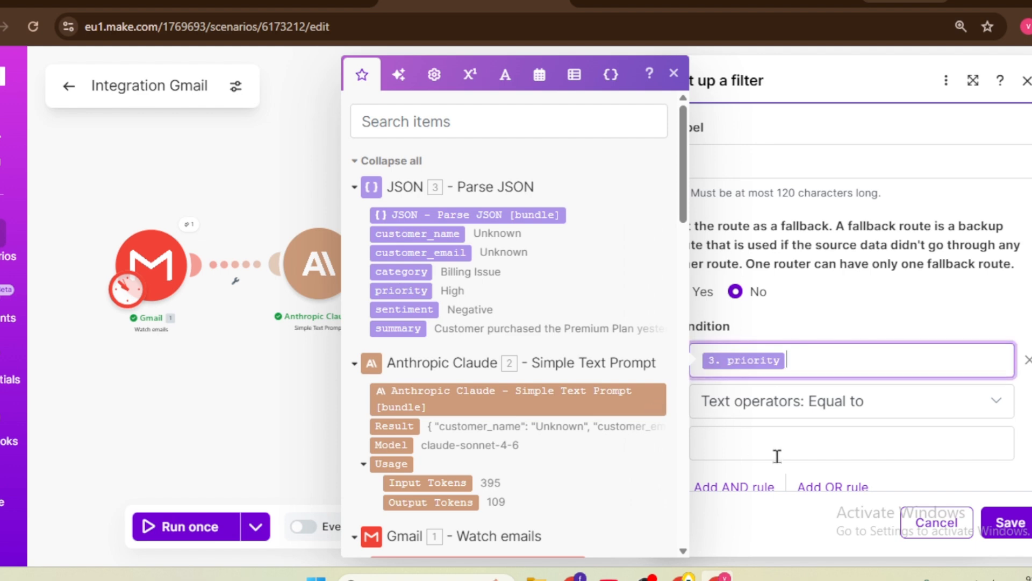
pyautogui.click(777, 456)
pyautogui.write('L')
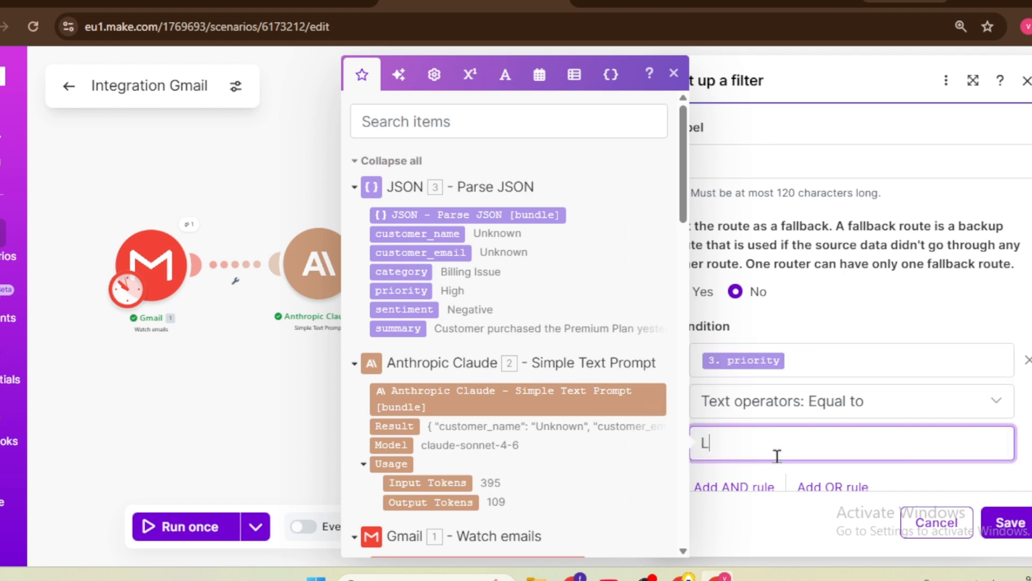
pyautogui.write('ow')
# Step: Label the second route 'Low' and save its filter
pyautogui.click(799, 163)
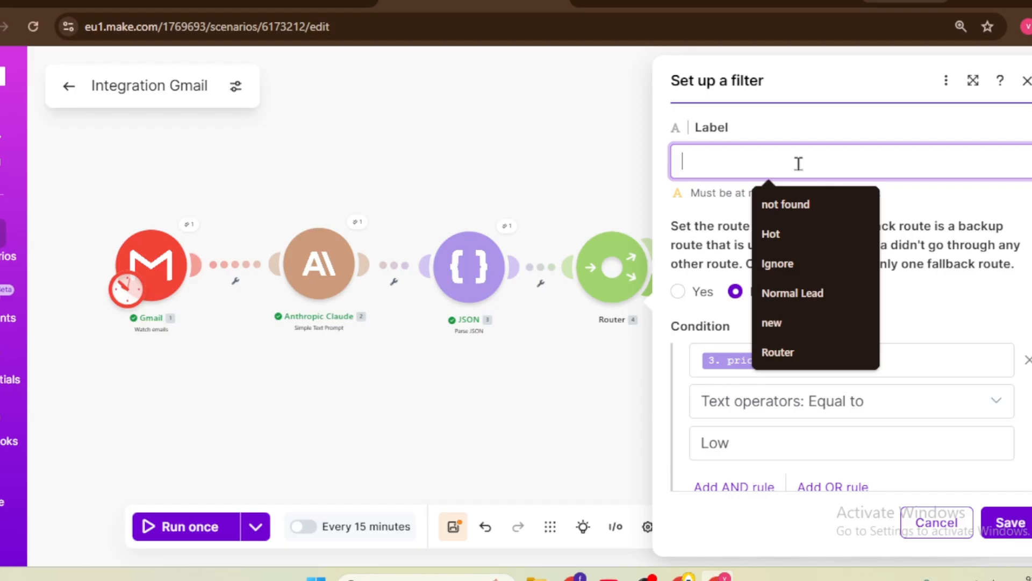
pyautogui.write('Lo')
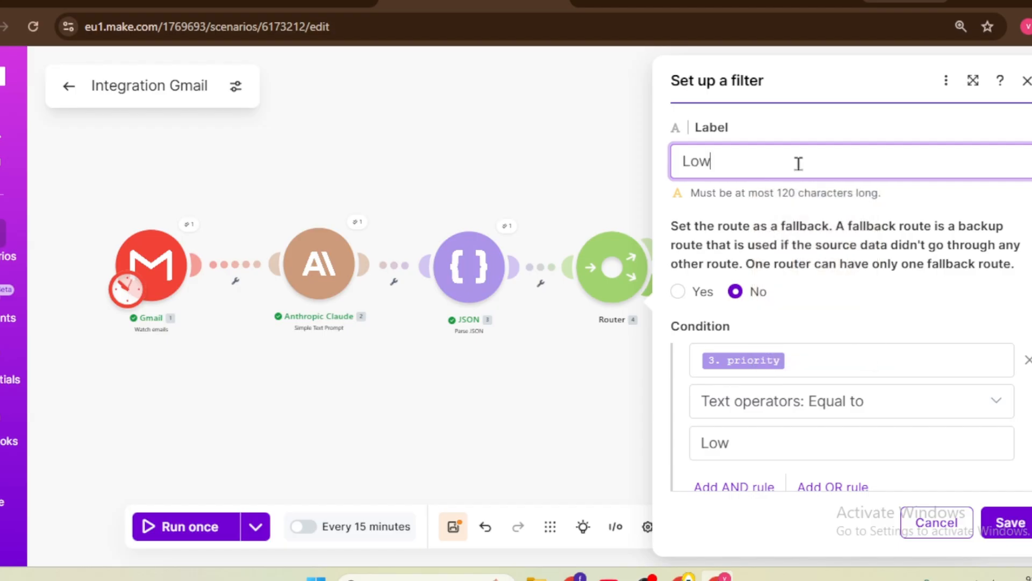
pyautogui.write('w')
pyautogui.click(1011, 524)
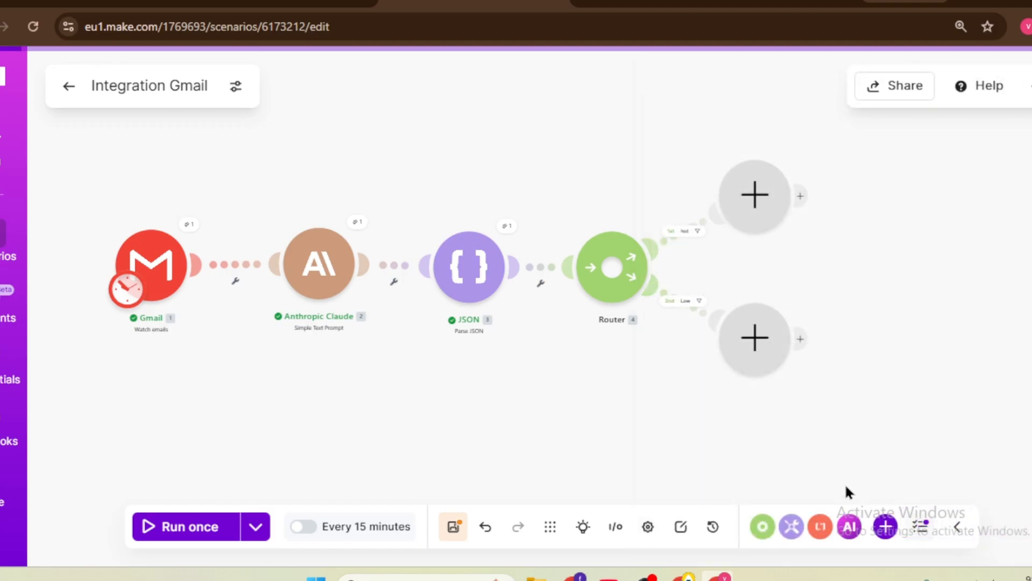
pyautogui.scroll(3, 701, 405)
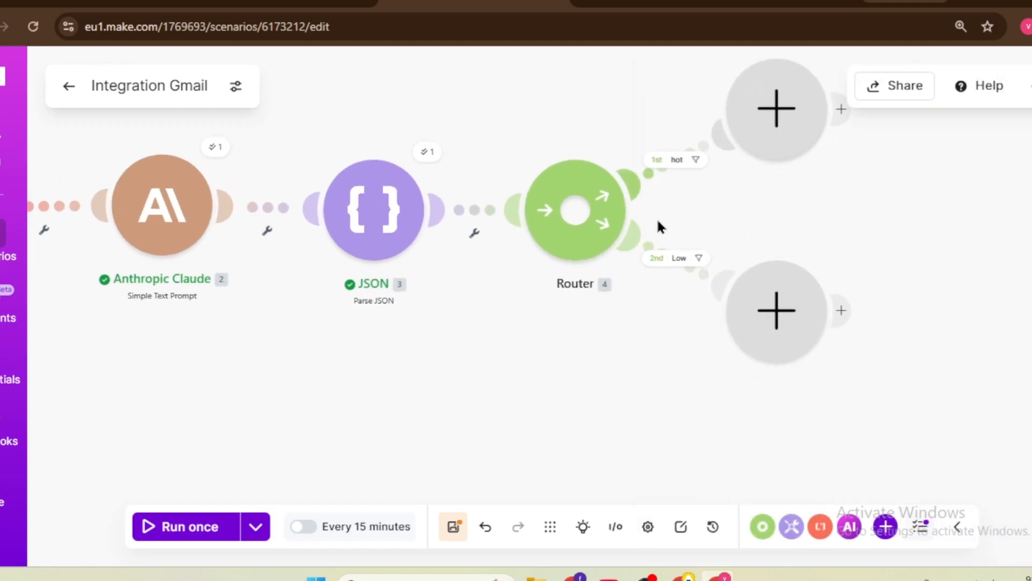
# Step: Rearrange the canvas, nudging the hot route's empty module higher to show the whole flow
pyautogui.scroll(2, 709, 194)
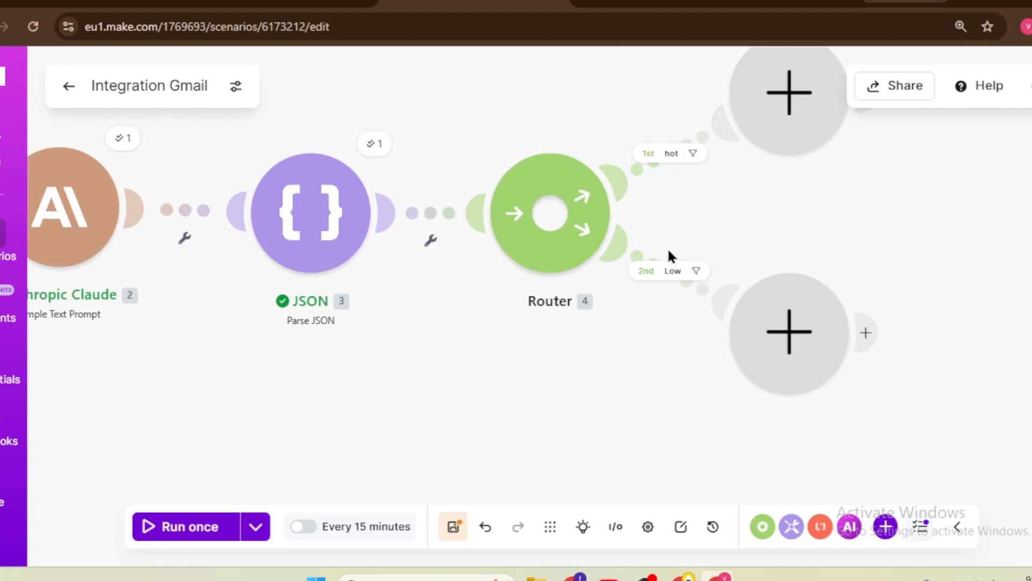
pyautogui.scroll(-3, 721, 215)
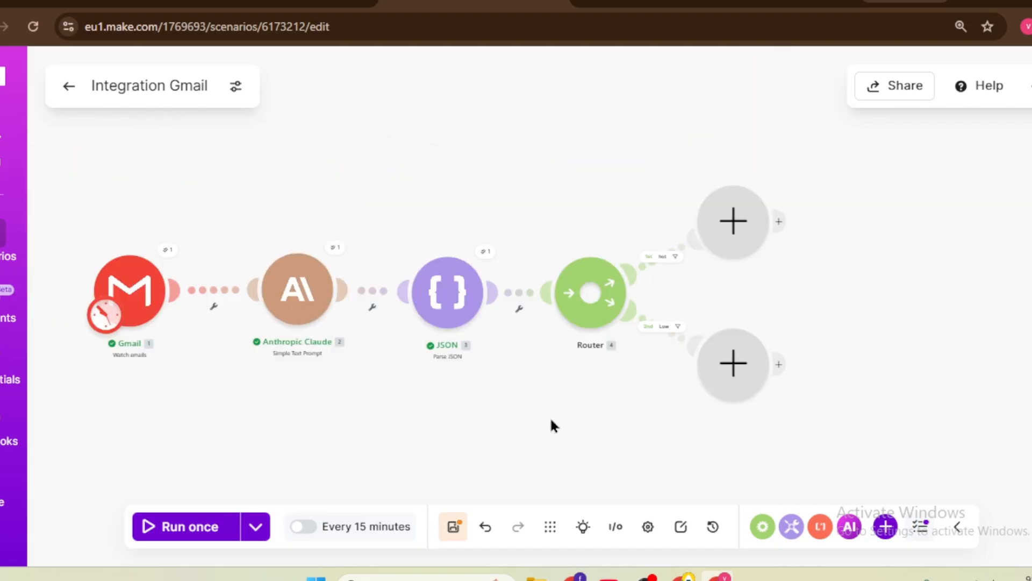
pyautogui.scroll(2, 717, 293)
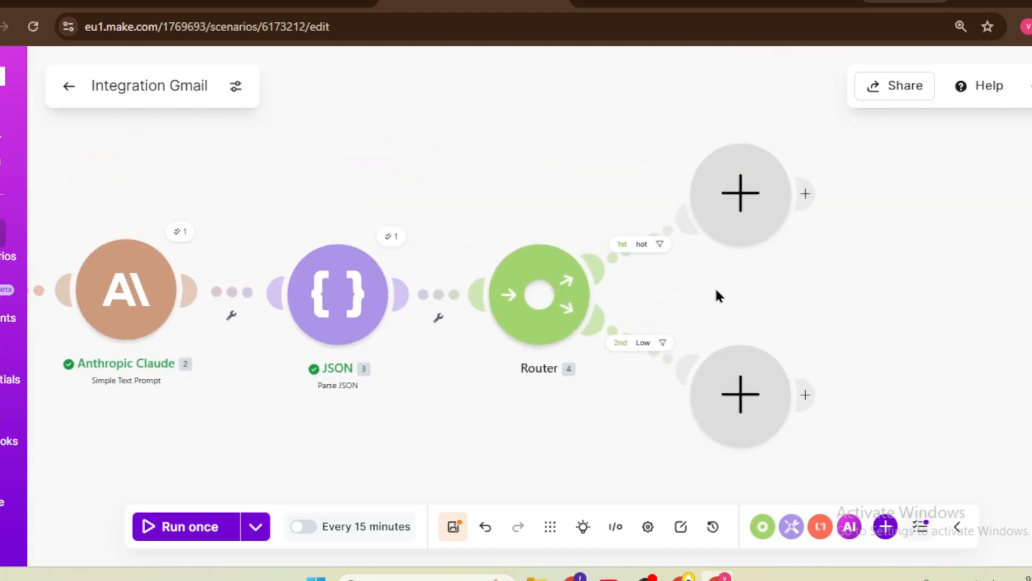
pyautogui.moveTo(743, 196); pyautogui.dragTo(745, 173)
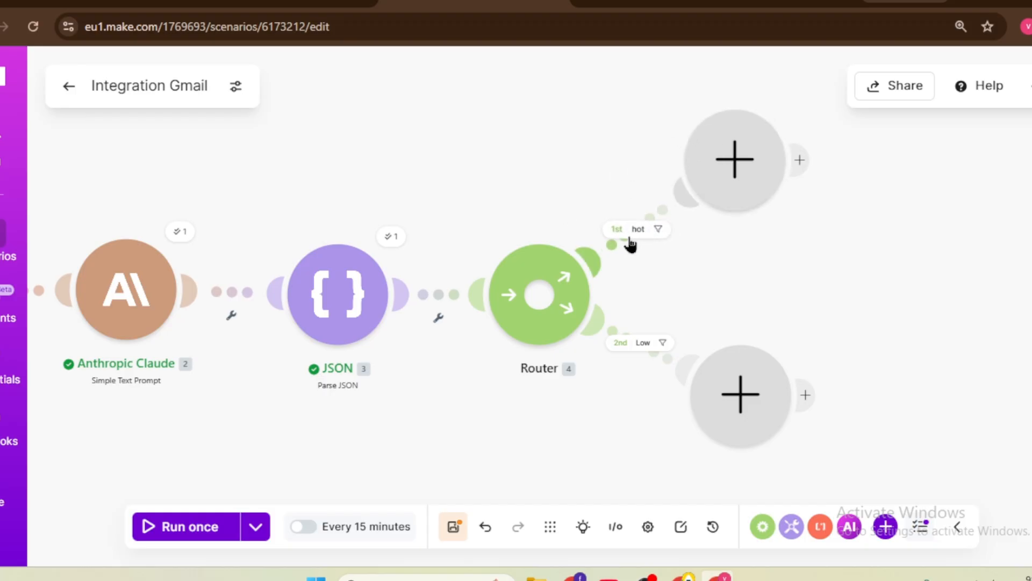
pyautogui.scroll(-2, 612, 245)
pyautogui.moveTo(552, 383); pyautogui.dragTo(606, 331)
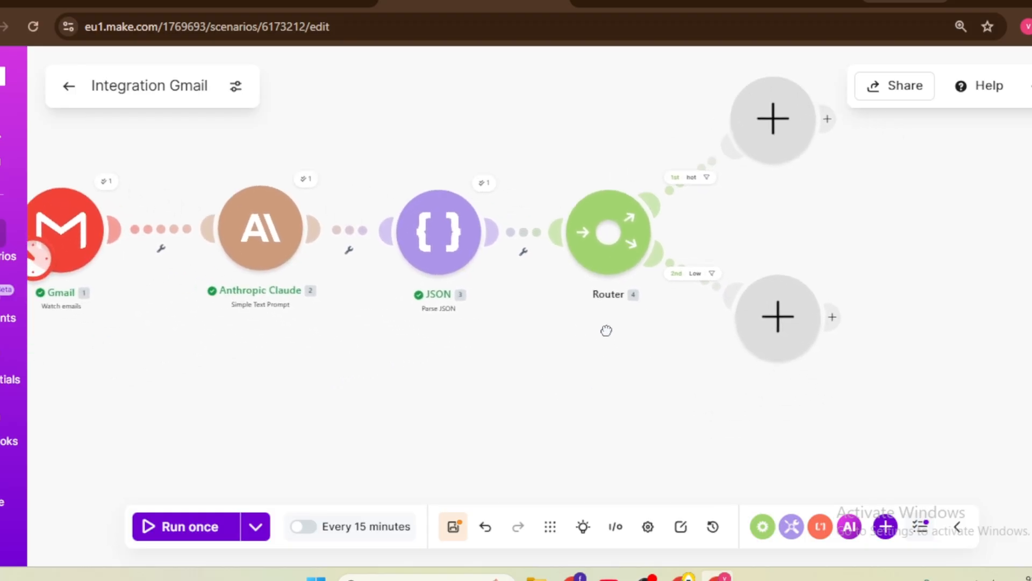
pyautogui.scroll(2, 607, 330)
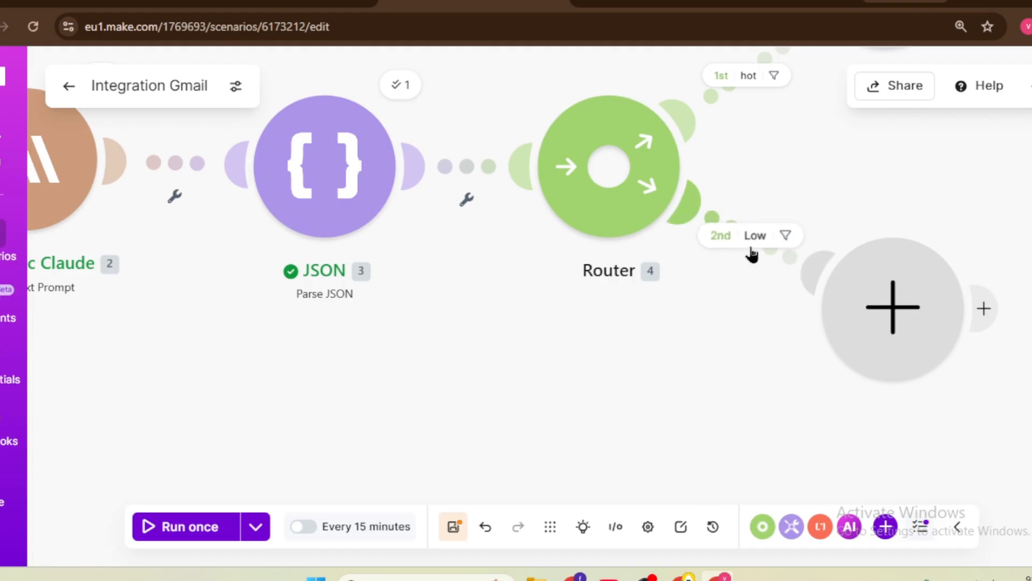
pyautogui.scroll(-2, 666, 309)
pyautogui.scroll(-2, 578, 296)
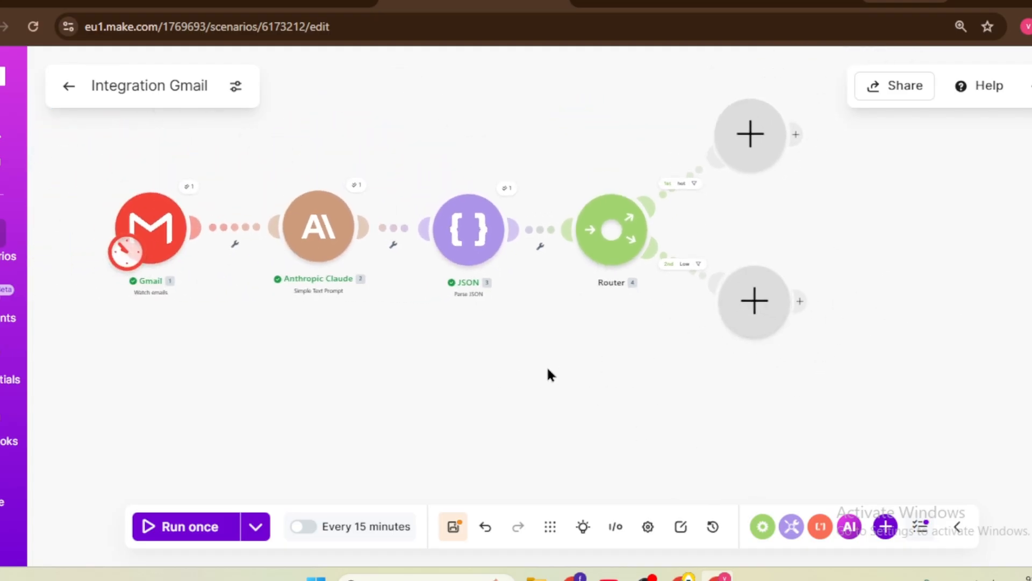
pyautogui.moveTo(518, 336); pyautogui.dragTo(516, 382)
pyautogui.scroll(2, 516, 381)
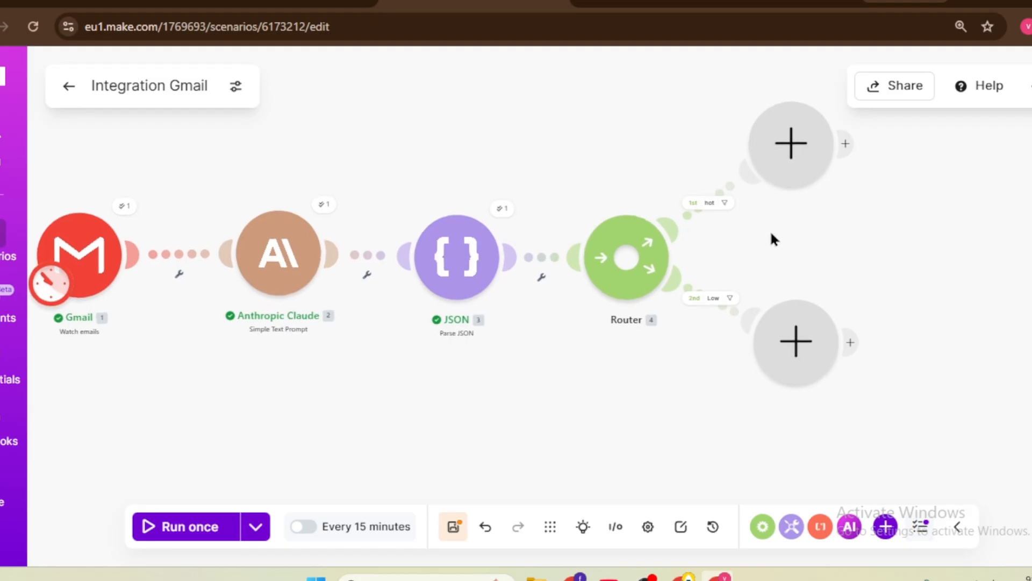
pyautogui.moveTo(770, 231); pyautogui.dragTo(699, 272)
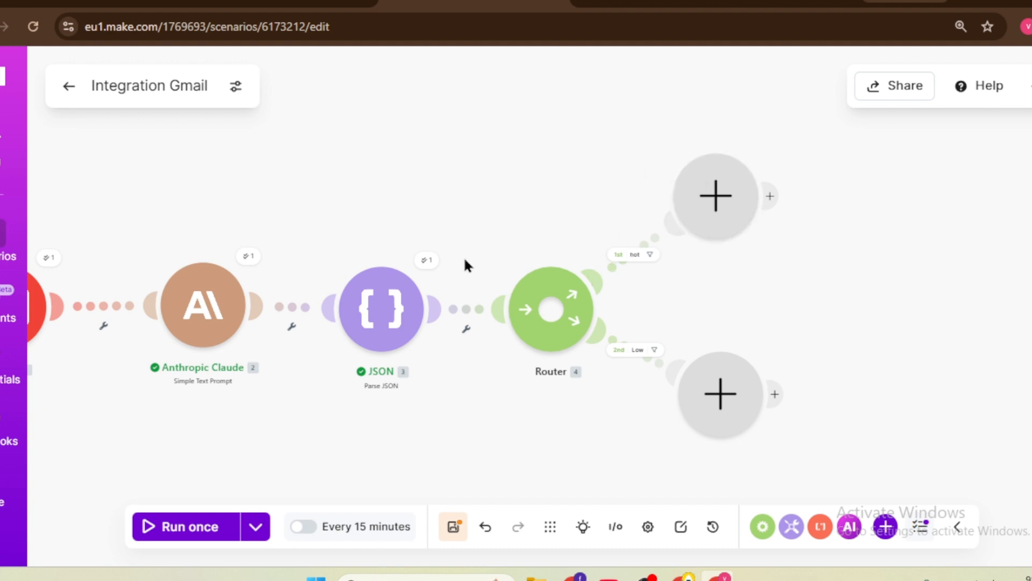
# Step: Add a second Router on the hot route
pyautogui.click(717, 182)
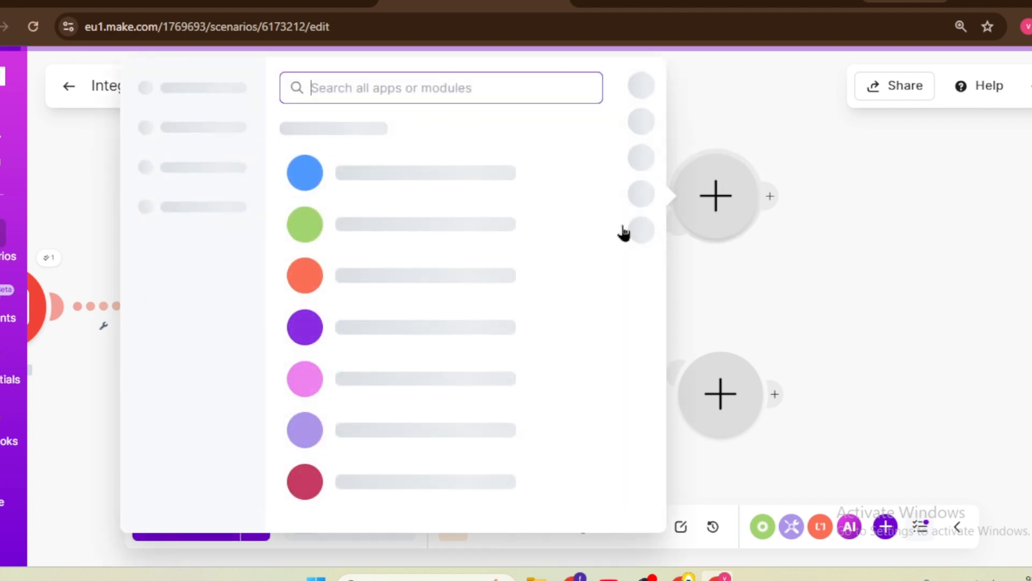
pyautogui.click(440, 355)
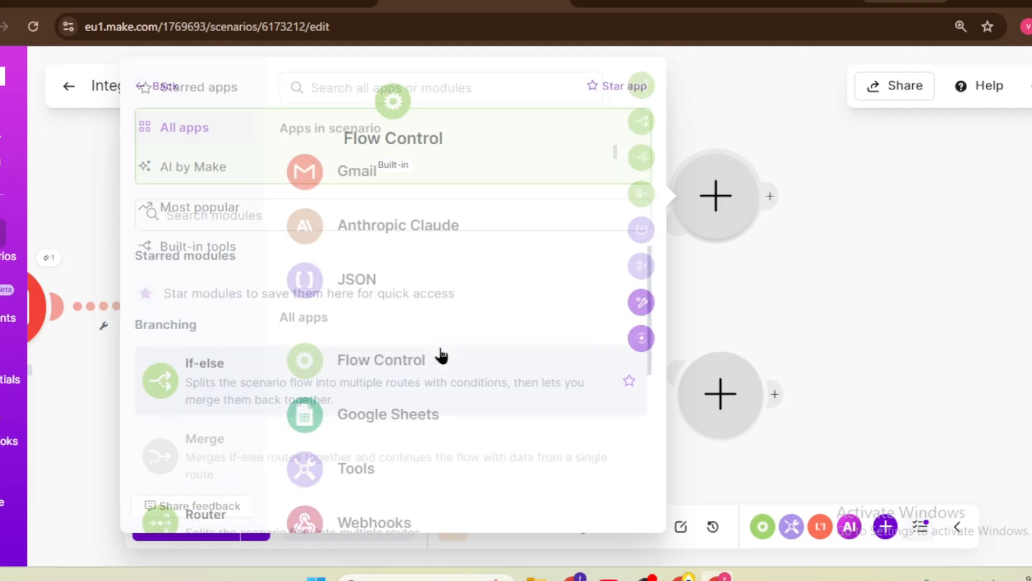
pyautogui.click(322, 511)
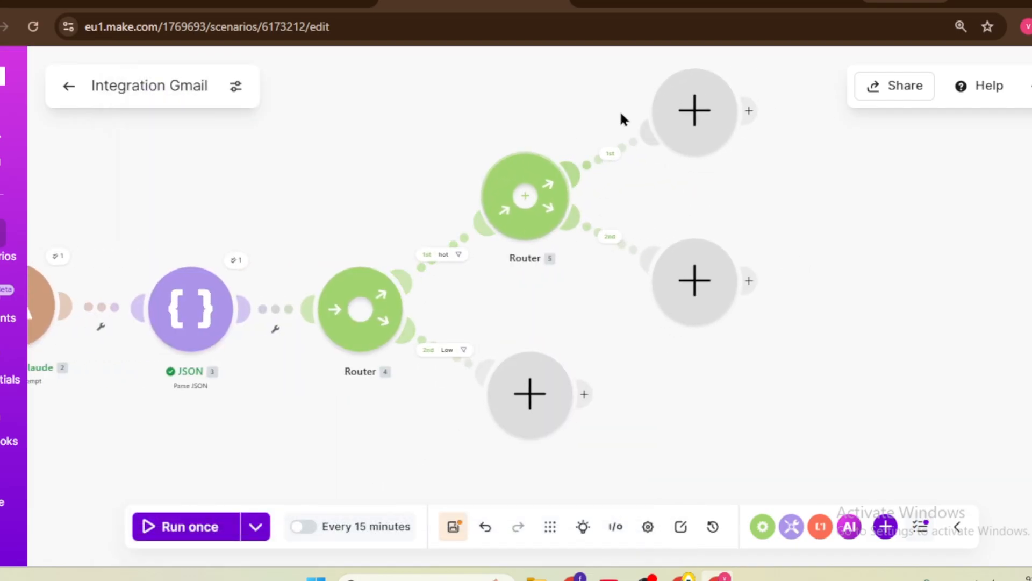
# Step: Add a Gmail Send an email module on its first route, reauthorizing the existing Gmail connection
pyautogui.click(693, 109)
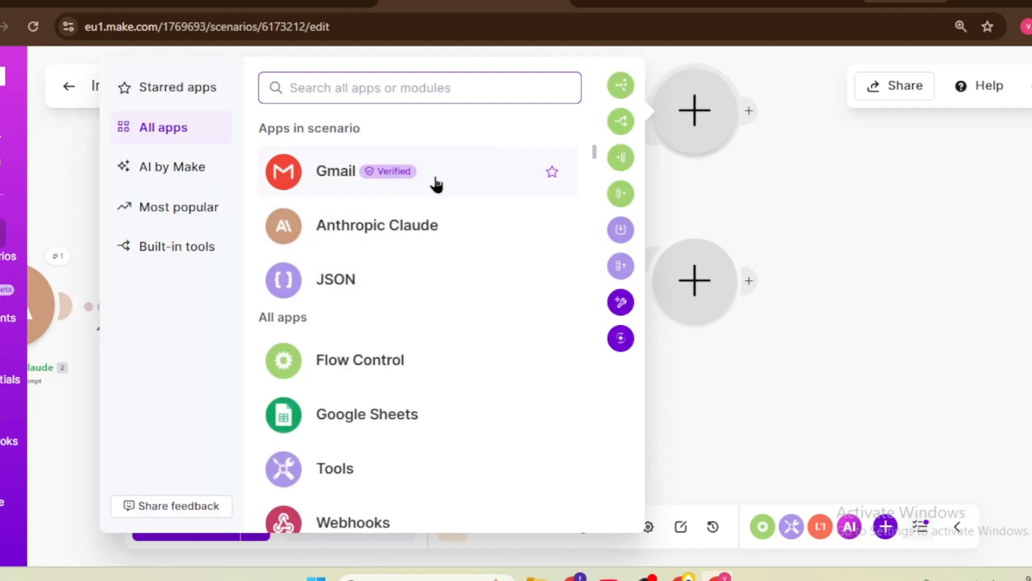
pyautogui.click(435, 177)
pyautogui.click(348, 368)
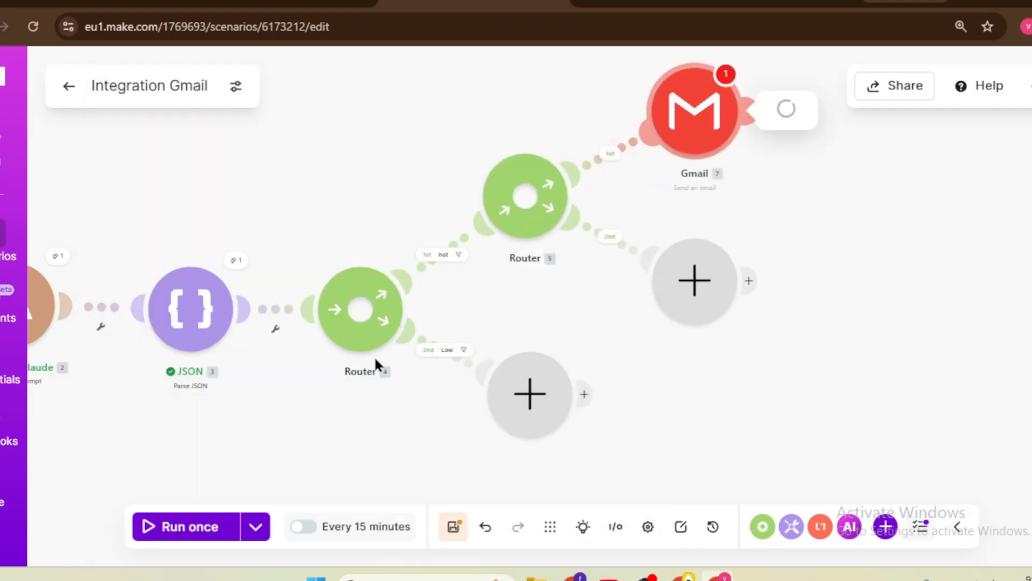
pyautogui.click(477, 173)
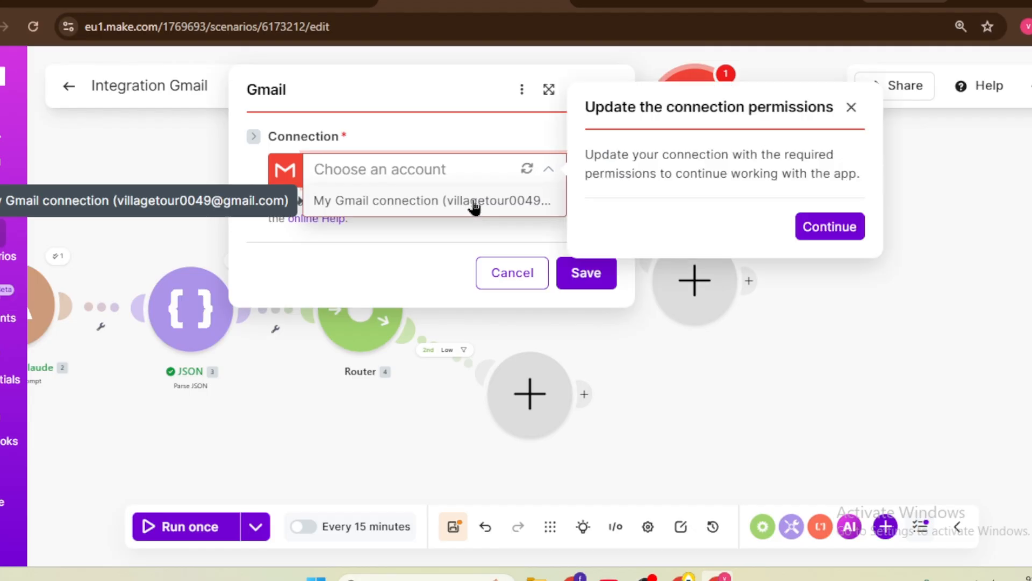
pyautogui.click(827, 226)
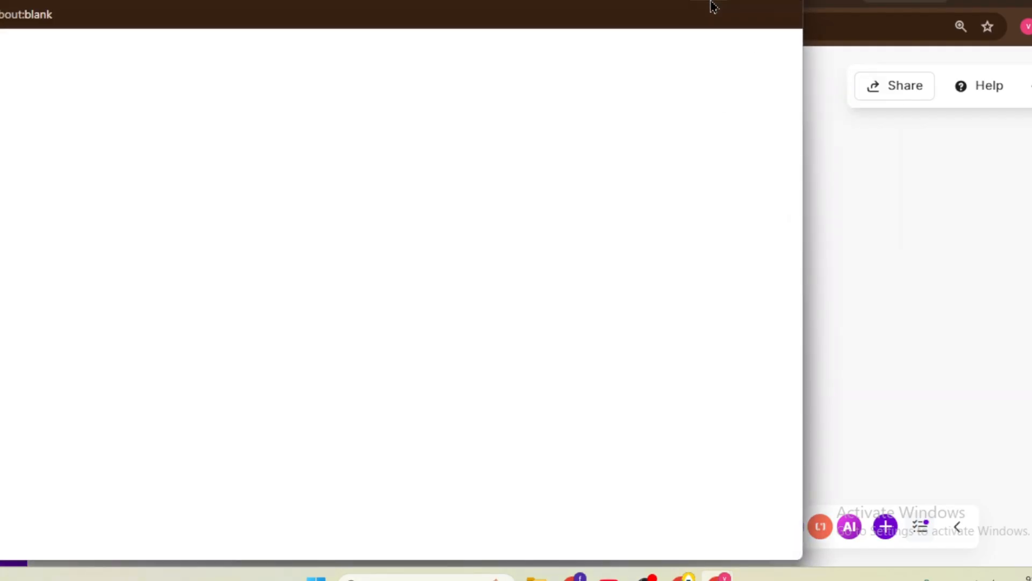
pyautogui.click(553, 168)
pyautogui.click(530, 202)
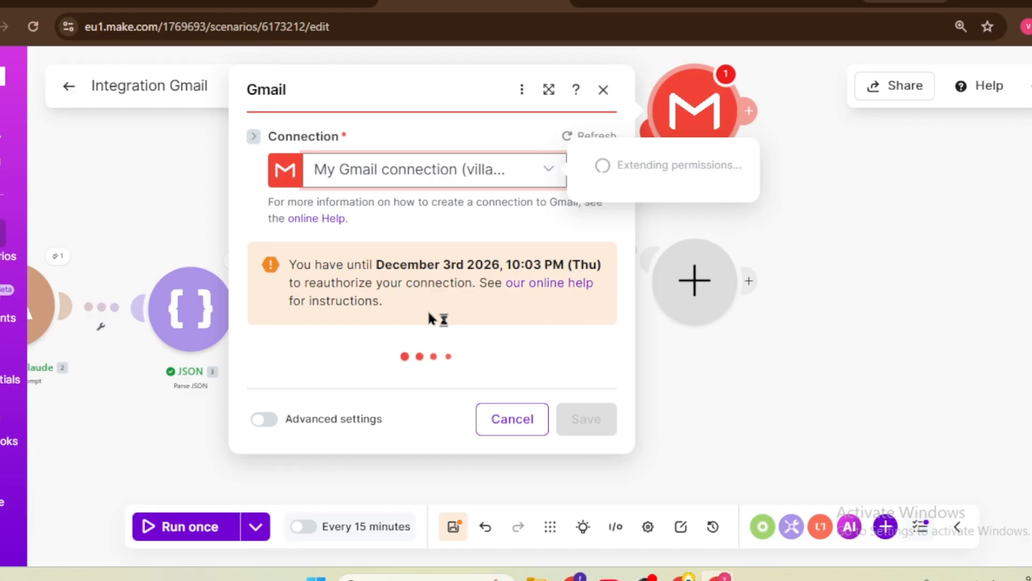
pyautogui.scroll(-1, 391, 300)
# Step: Add the recipient's e-mail address and paste the subject 'Welcome to Our Community 🚀'
pyautogui.click(346, 286)
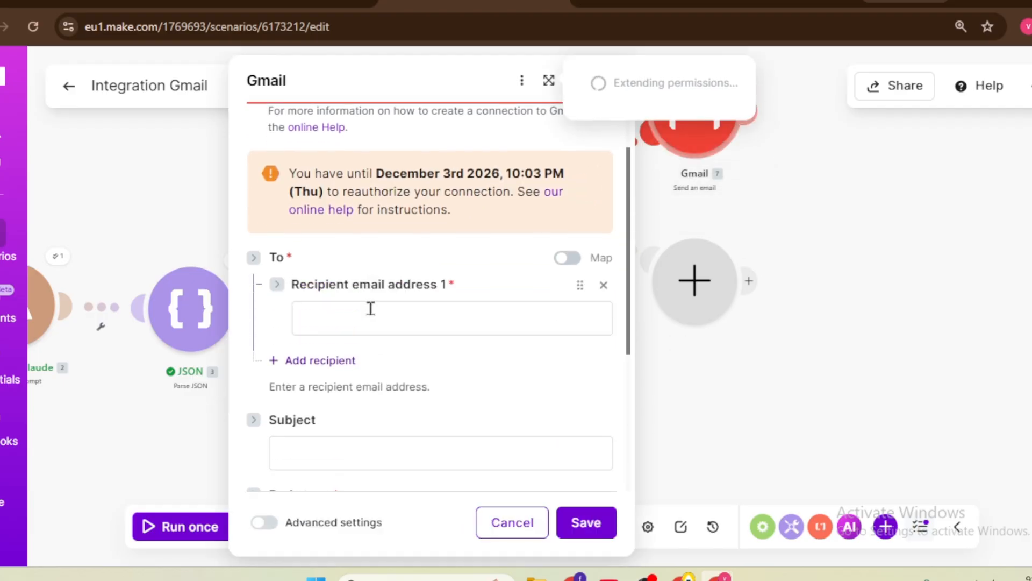
pyautogui.click(377, 309)
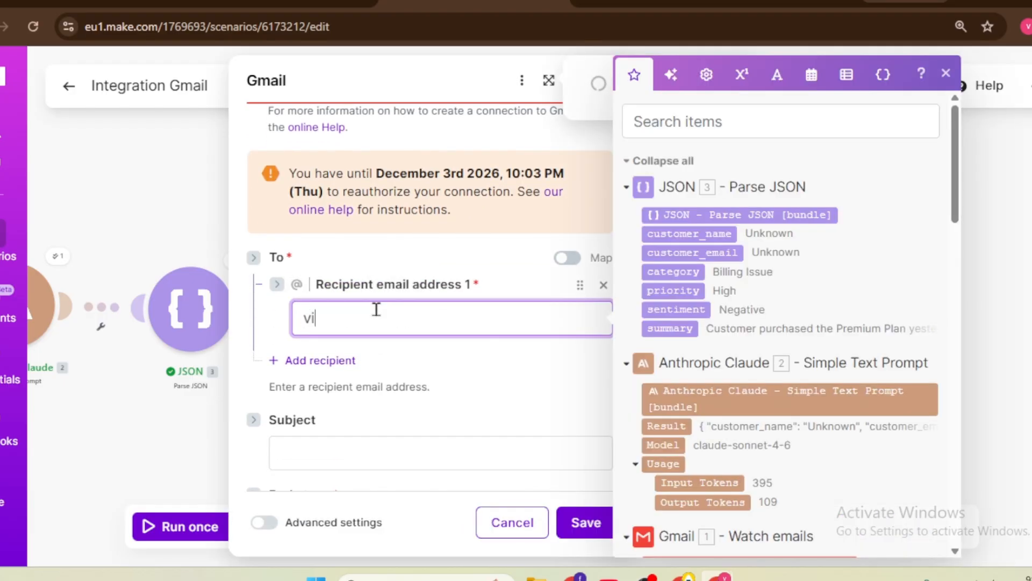
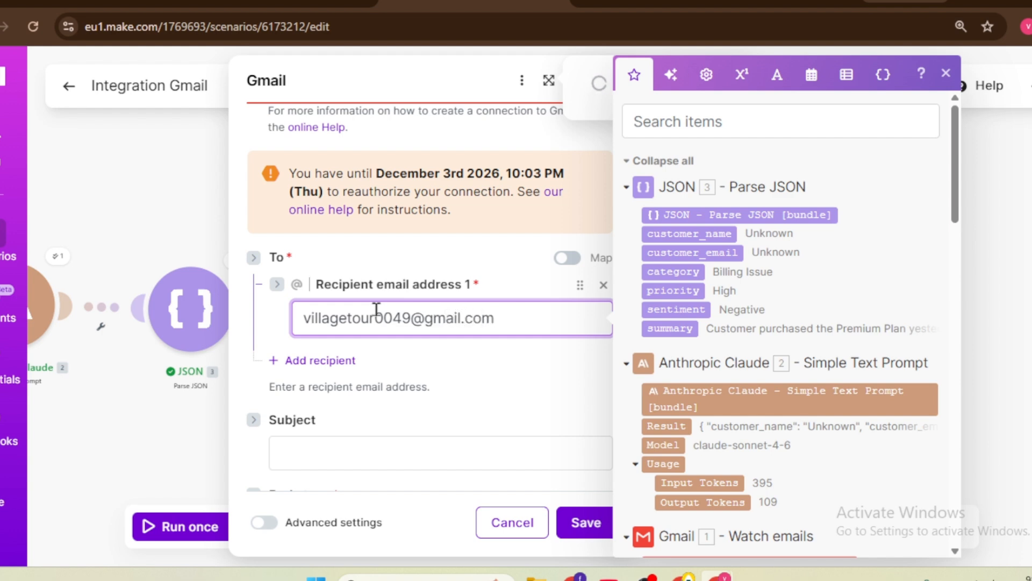
pyautogui.click(331, 442)
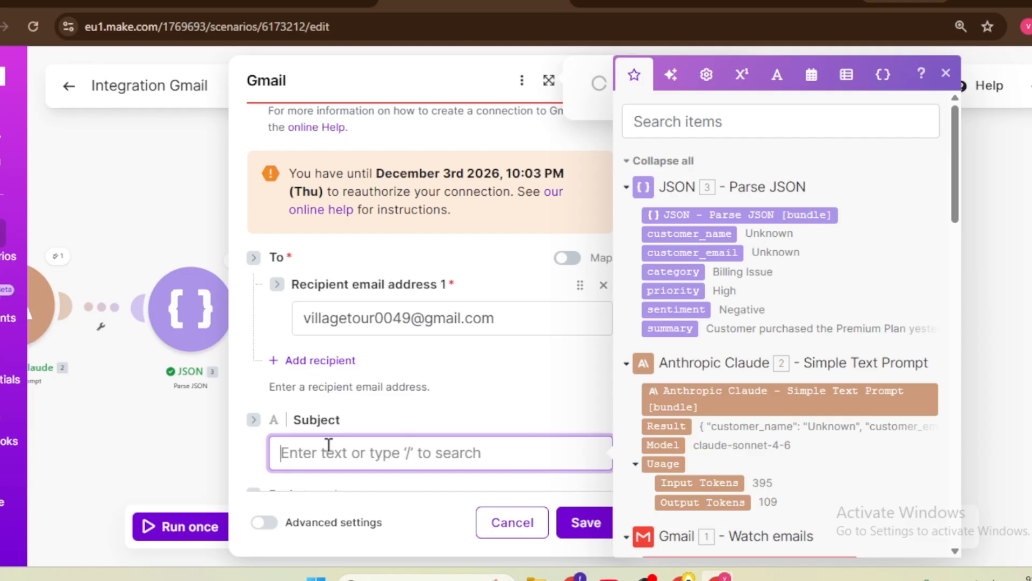
pyautogui.press('super+v')
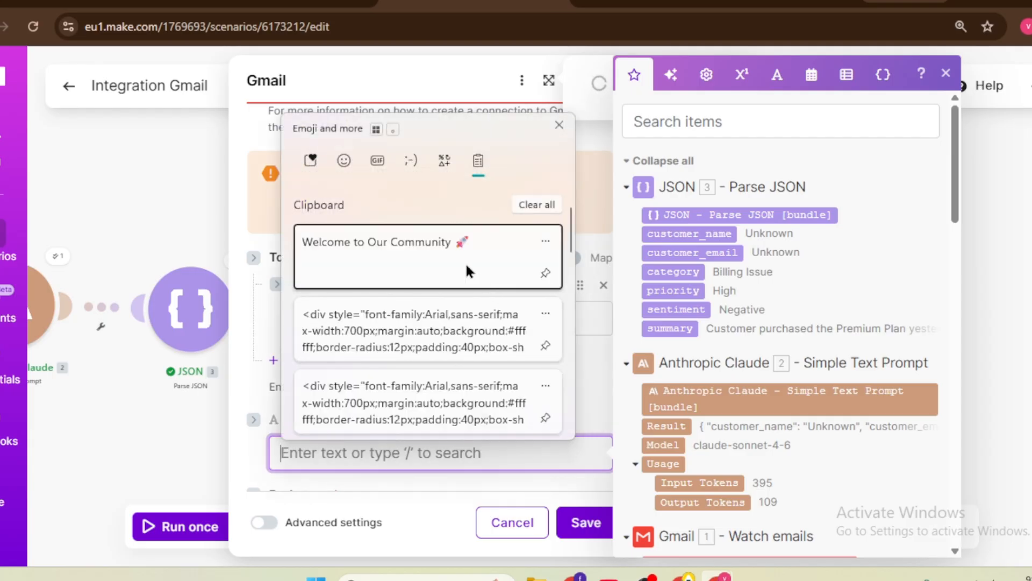
pyautogui.click(466, 265)
# Step: Set the email body type to Raw HTML, ready for its content
pyautogui.scroll(-5, 424, 408)
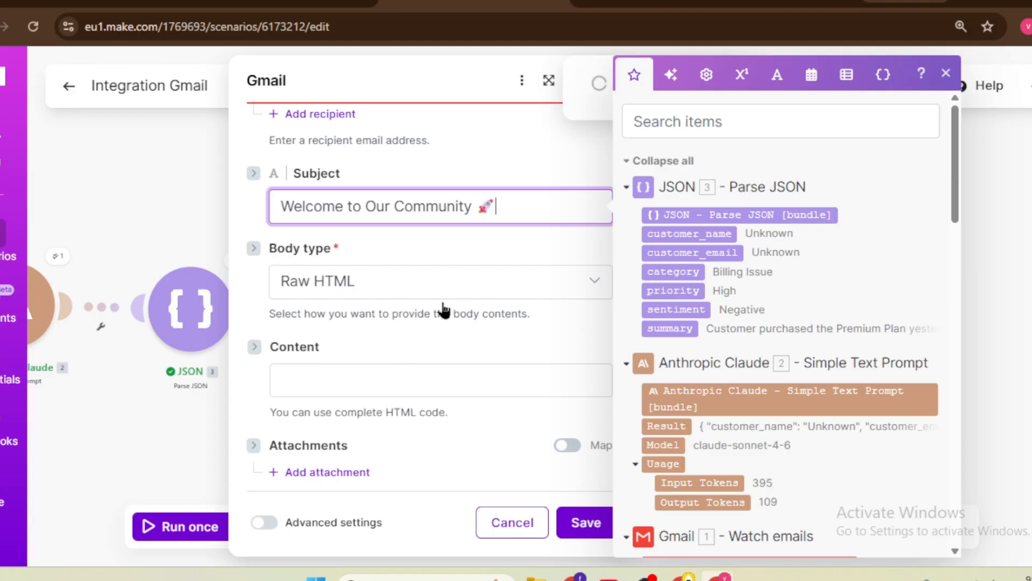
pyautogui.click(465, 293)
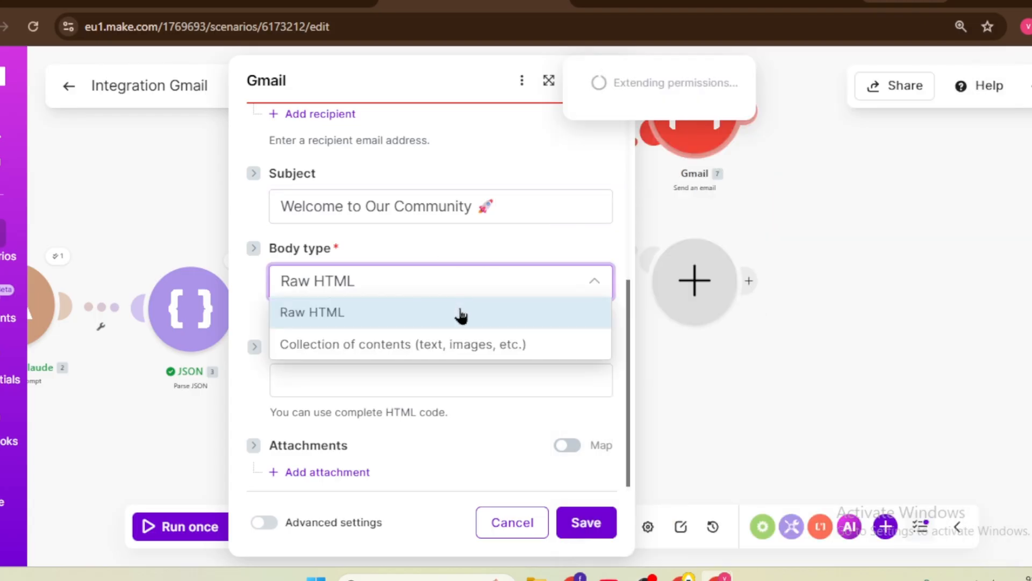
pyautogui.click(404, 345)
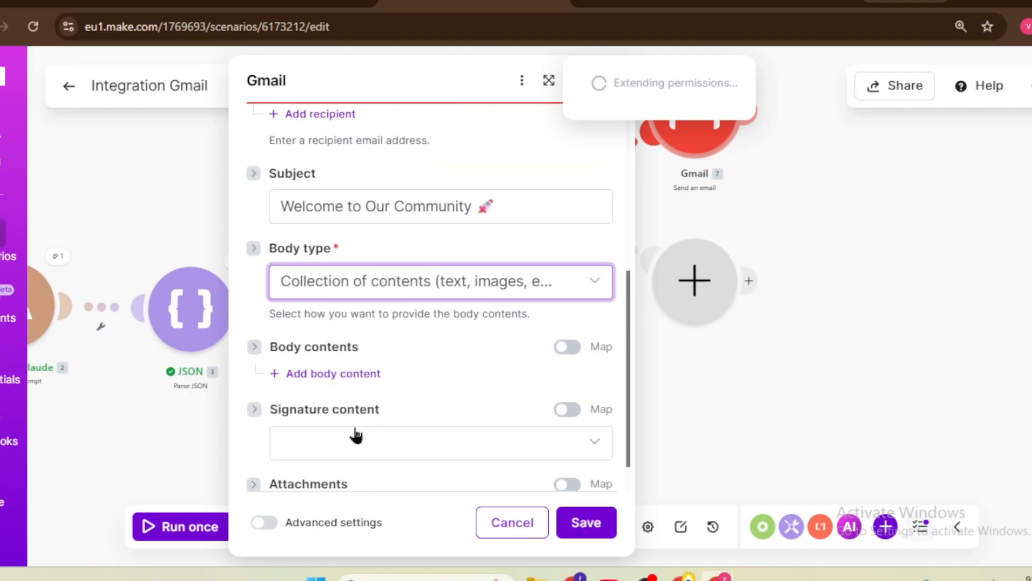
pyautogui.scroll(-1, 351, 442)
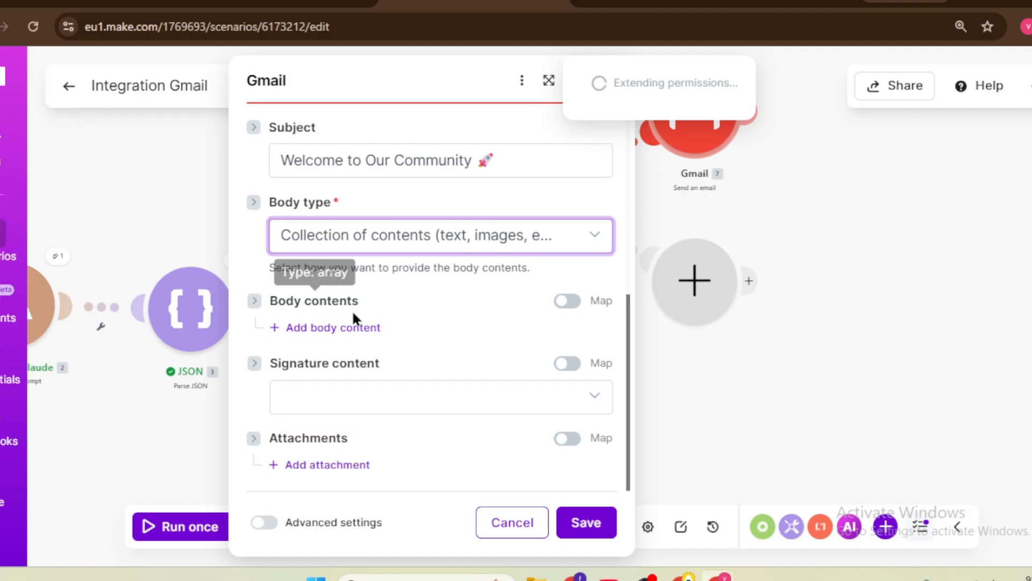
pyautogui.click(406, 235)
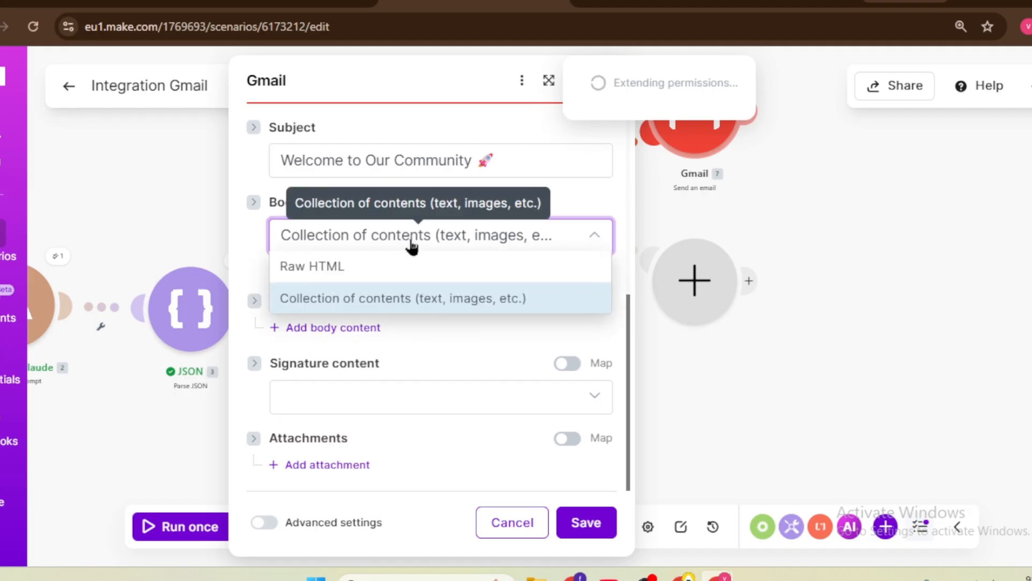
pyautogui.click(348, 266)
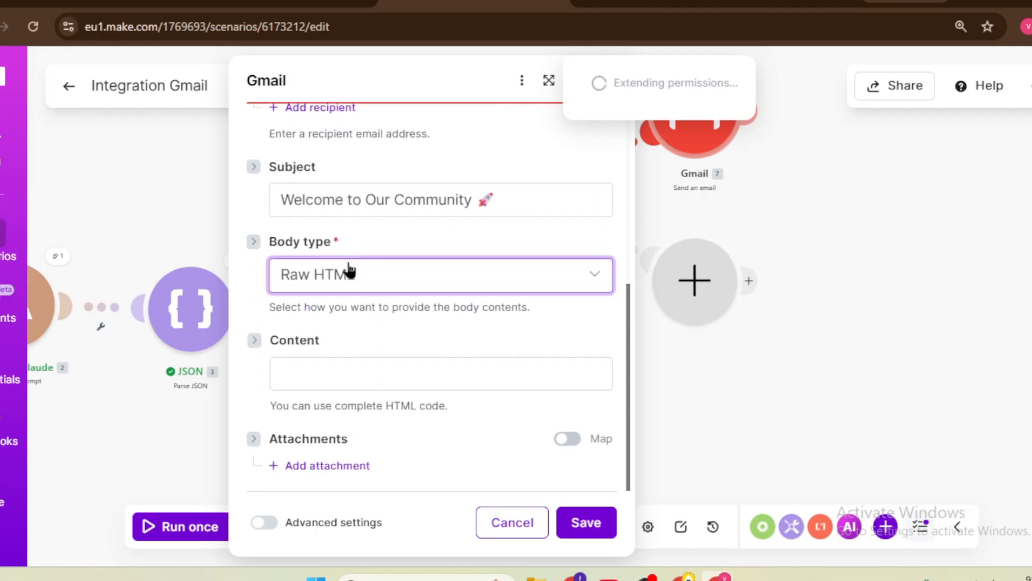
pyautogui.click(410, 371)
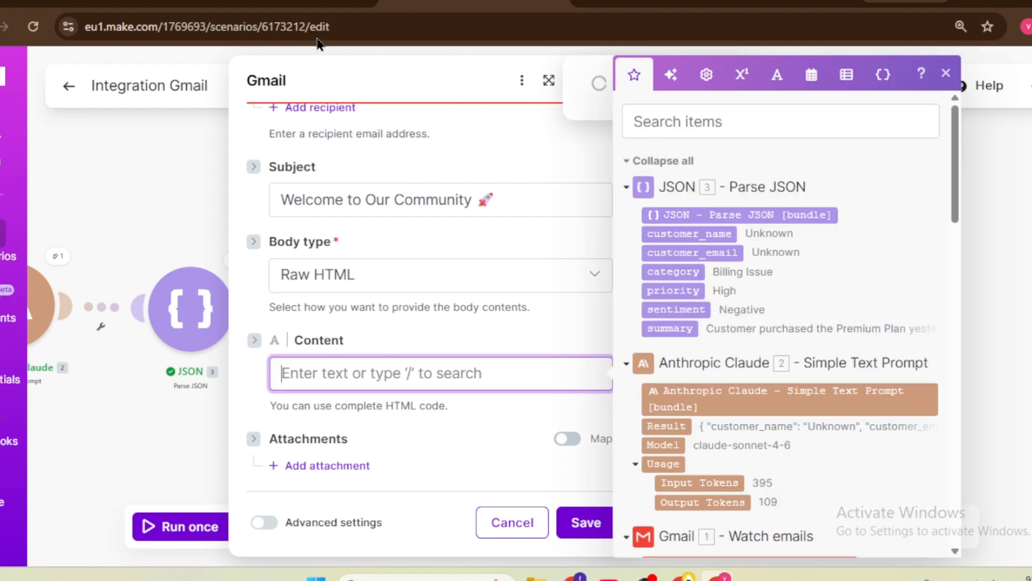
# Step: Copy the full HTML template from the Docs Hot tab, undoing an accidental paste
pyautogui.click(129, 1)
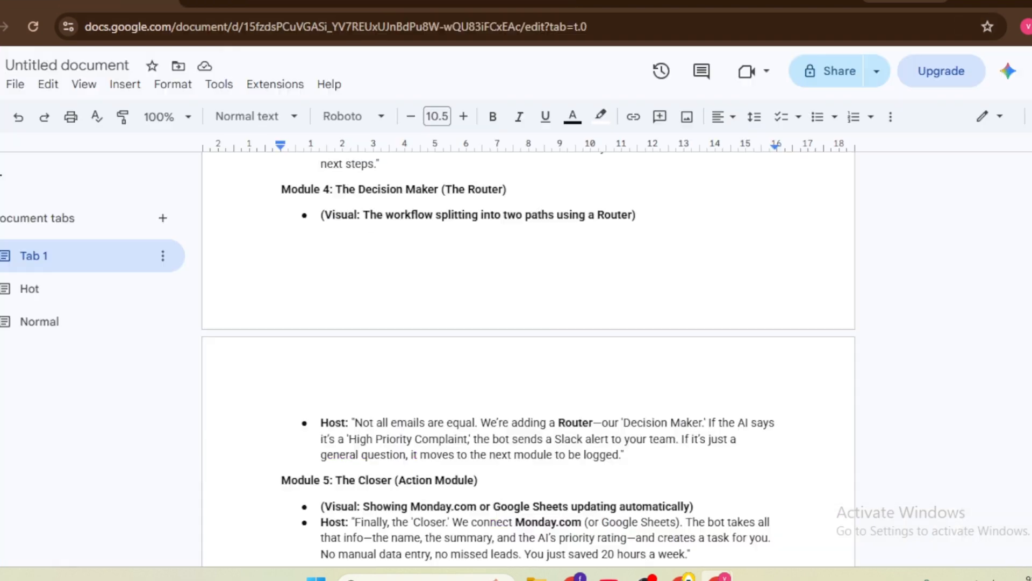
pyautogui.click(102, 290)
pyautogui.scroll(5, 376, 341)
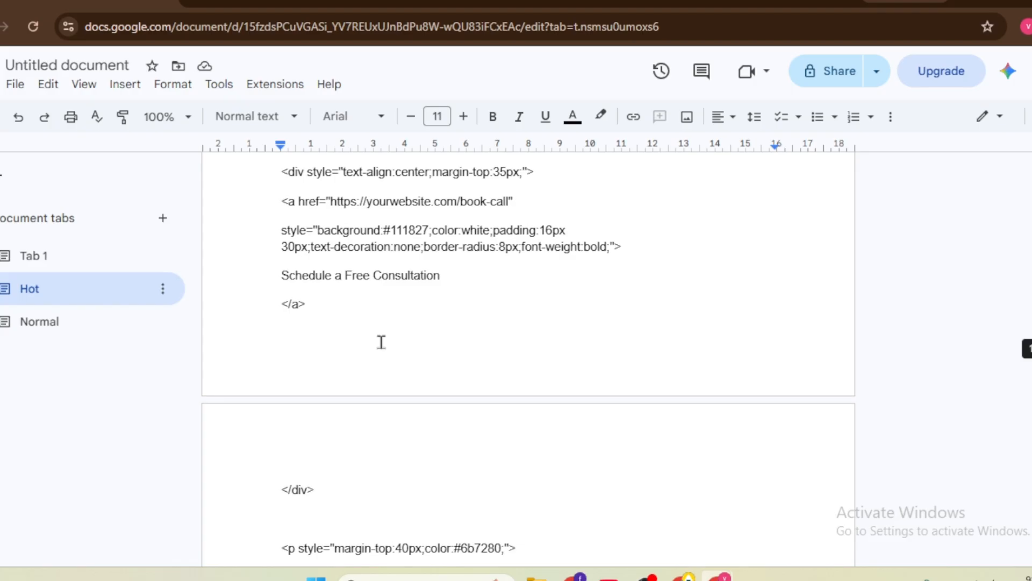
pyautogui.hotkey('ctrl', 'a')
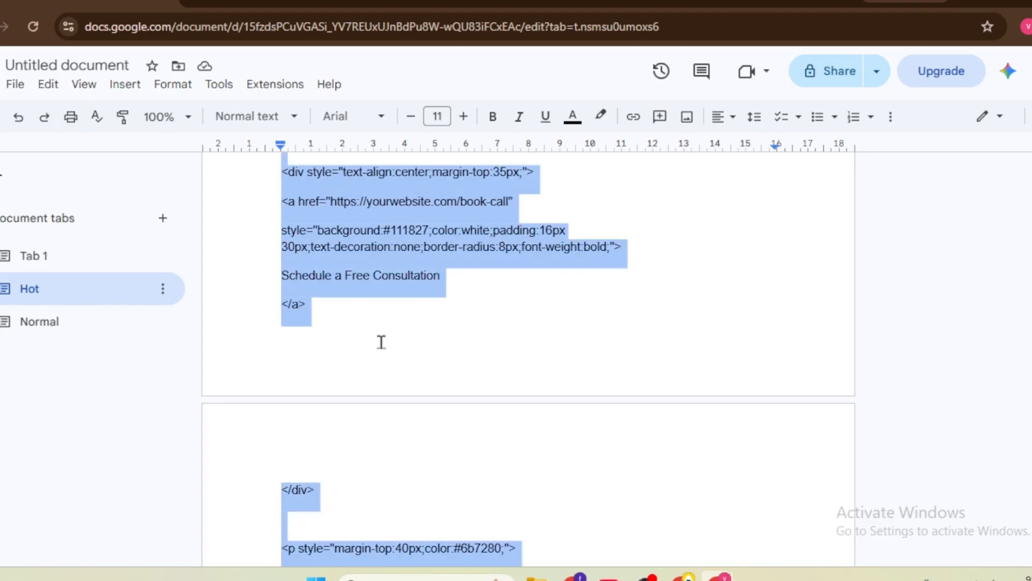
pyautogui.write('Welcome to Our Community 🚀')
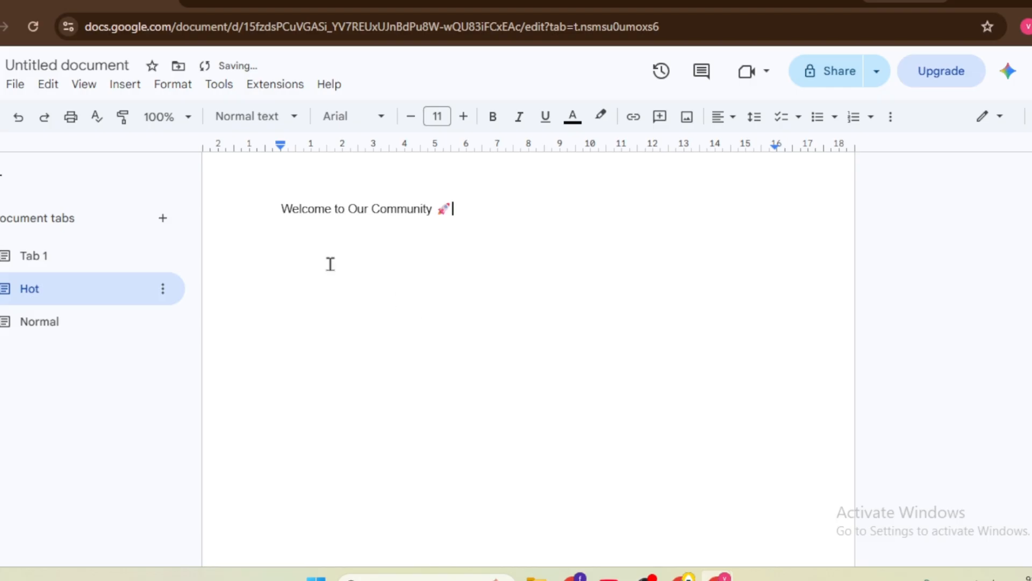
pyautogui.click(18, 117)
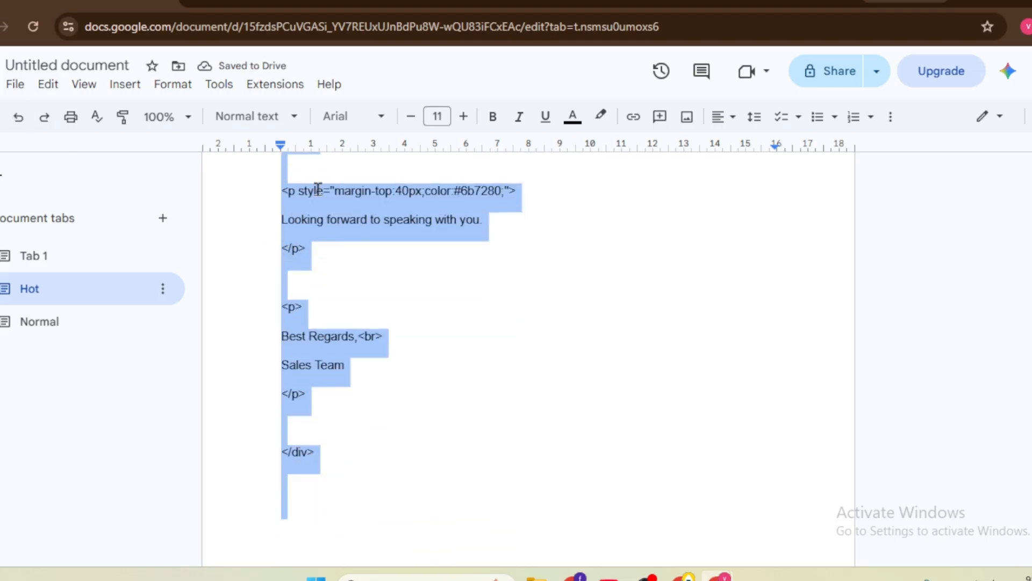
pyautogui.click(473, 3)
# Step: Paste the HTML template into the email's Content field
pyautogui.rightClick(370, 374)
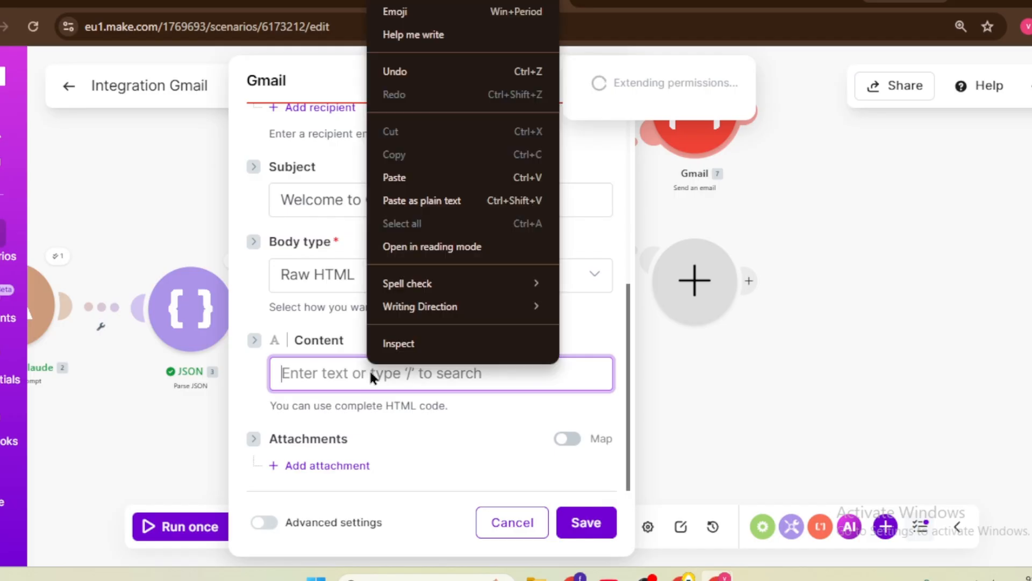
pyautogui.click(416, 180)
pyautogui.scroll(10, 449, 351)
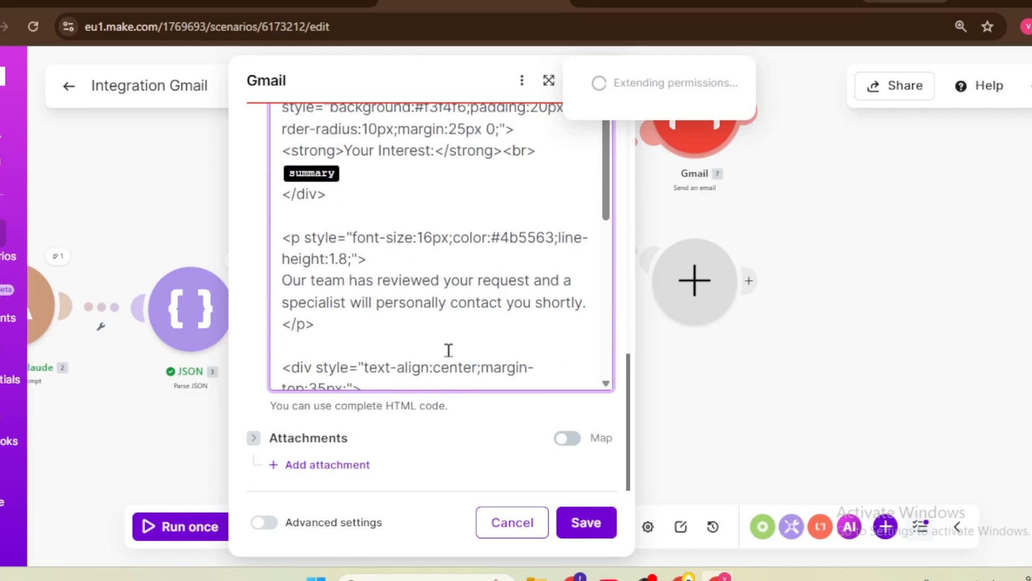
pyautogui.scroll(-4, 430, 327)
# Step: Replace the summary and customer_name placeholders with Parse JSON fields and save the module
pyautogui.click(347, 258)
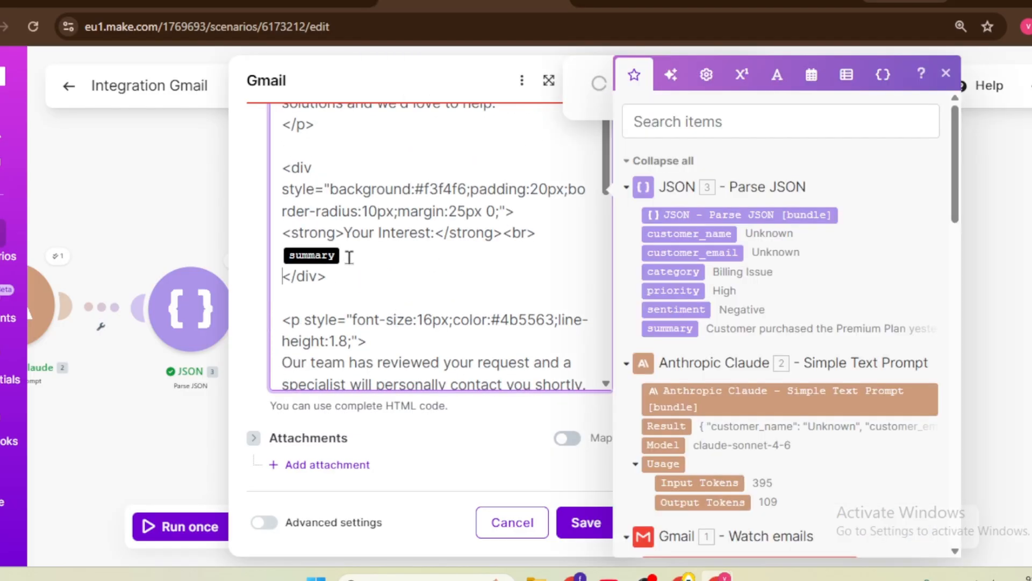
pyautogui.press('BackSpace')
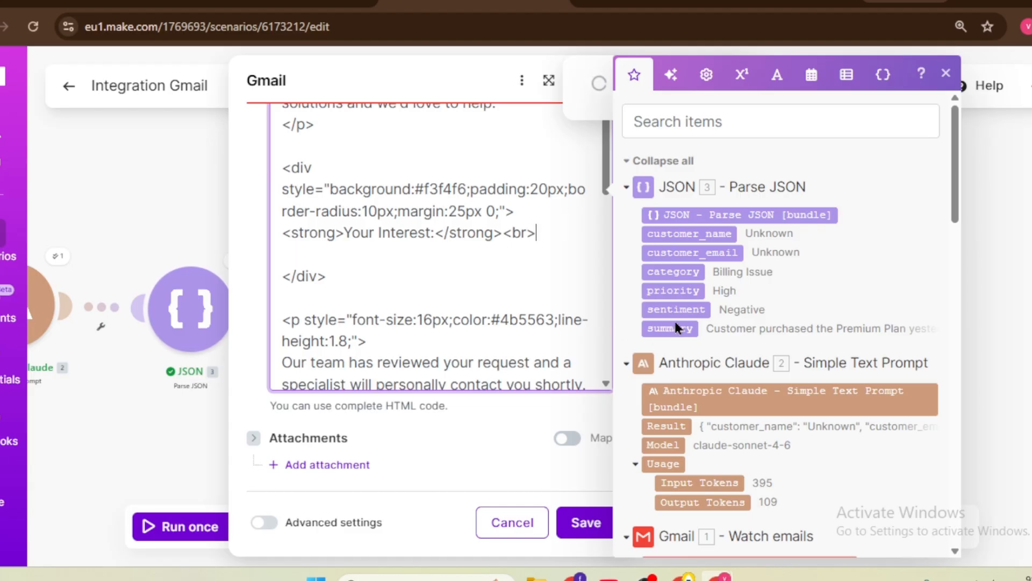
pyautogui.moveTo(675, 328); pyautogui.dragTo(505, 235)
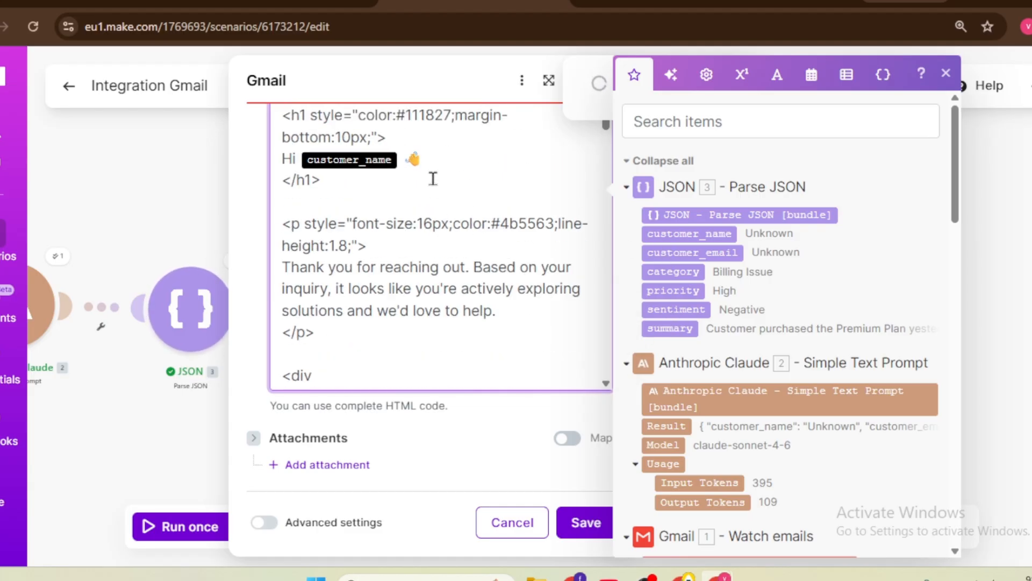
pyautogui.click(399, 160)
pyautogui.press('BackSpace')
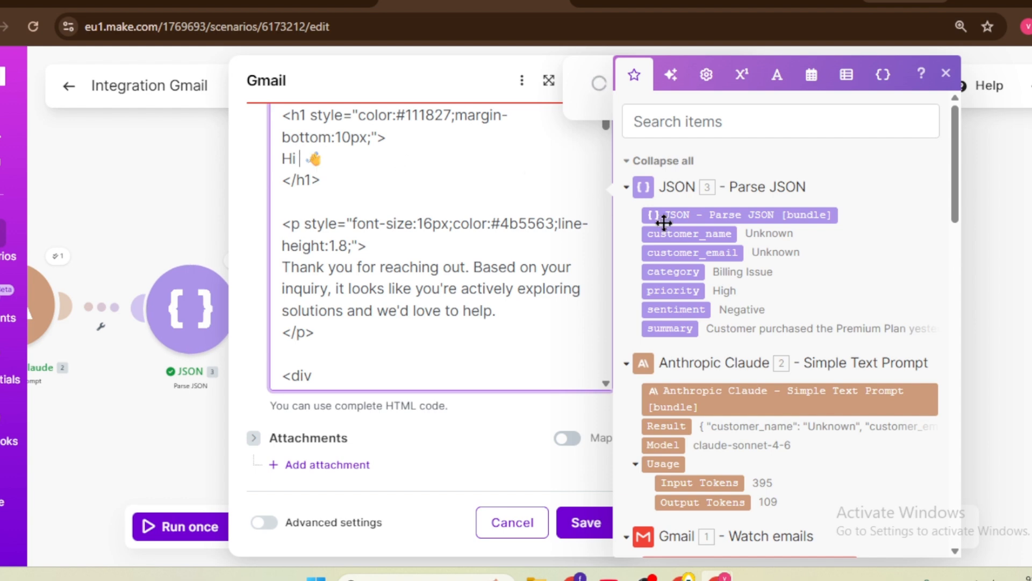
pyautogui.moveTo(668, 231); pyautogui.dragTo(454, 263)
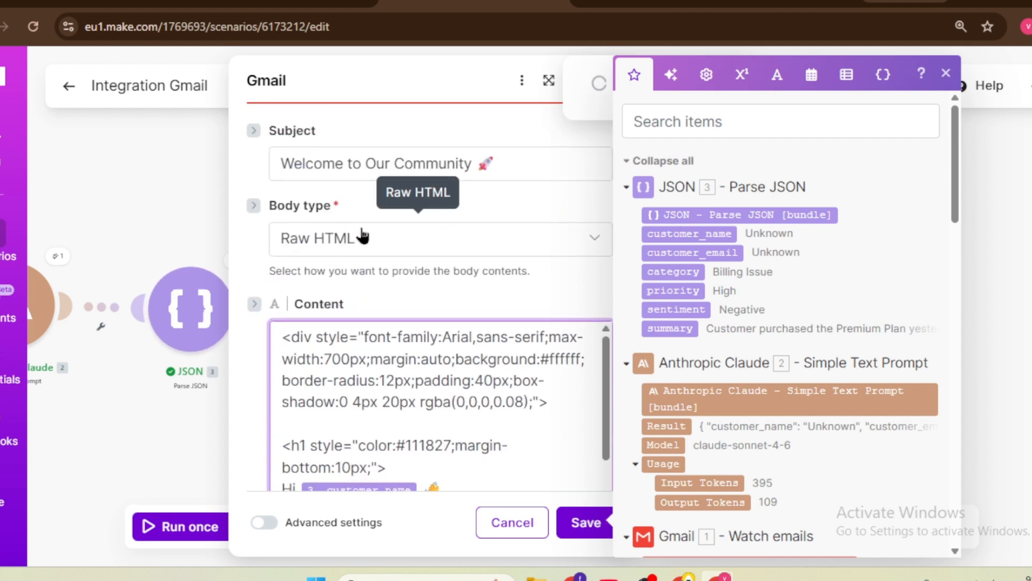
pyautogui.scroll(-10, 403, 266)
pyautogui.scroll(-5, 402, 266)
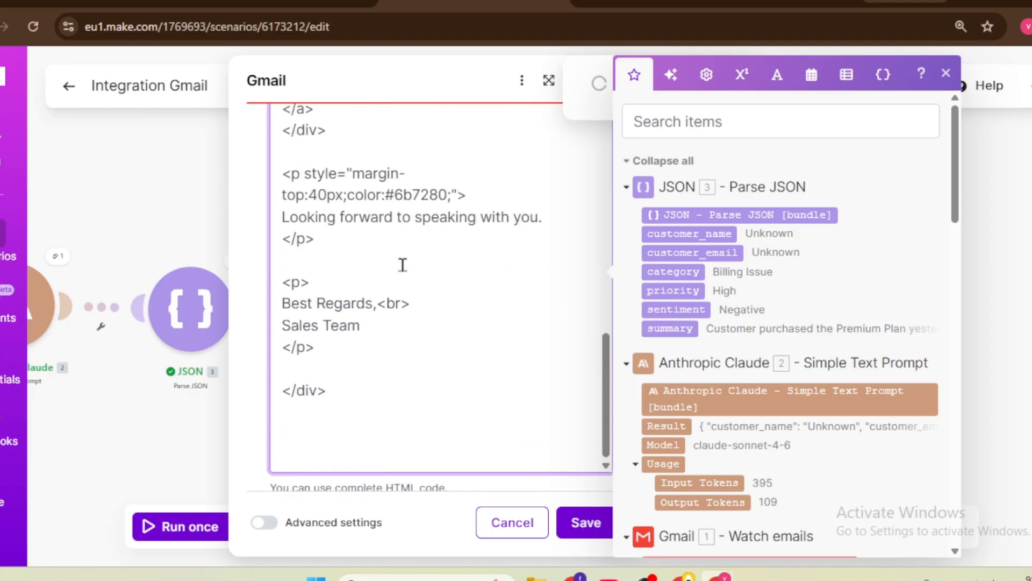
pyautogui.click(586, 522)
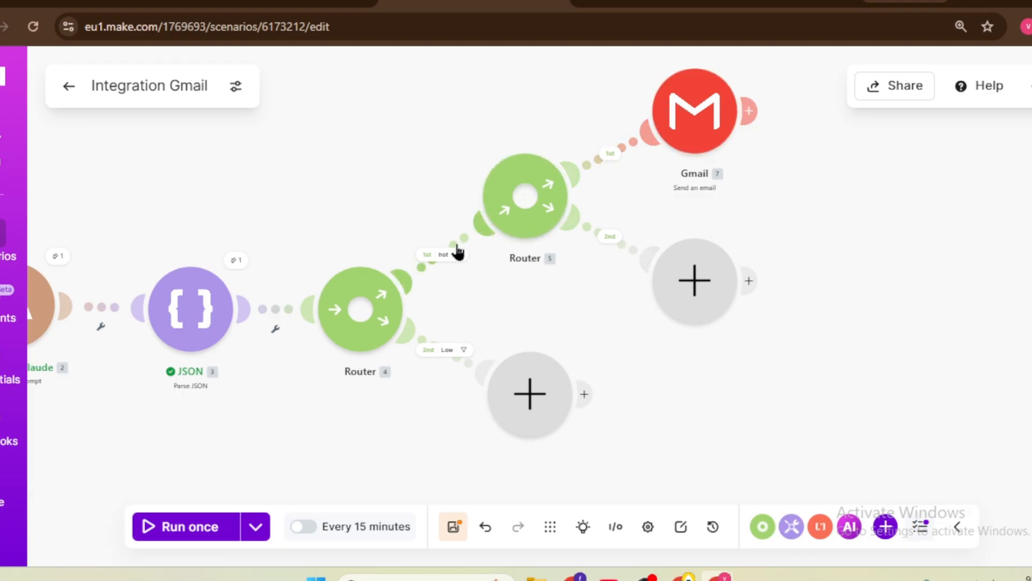
# Step: Duplicate the Gmail Send an email module beside the inner Router's empty route
pyautogui.rightClick(701, 106)
pyautogui.click(771, 288)
pyautogui.rightClick(792, 269)
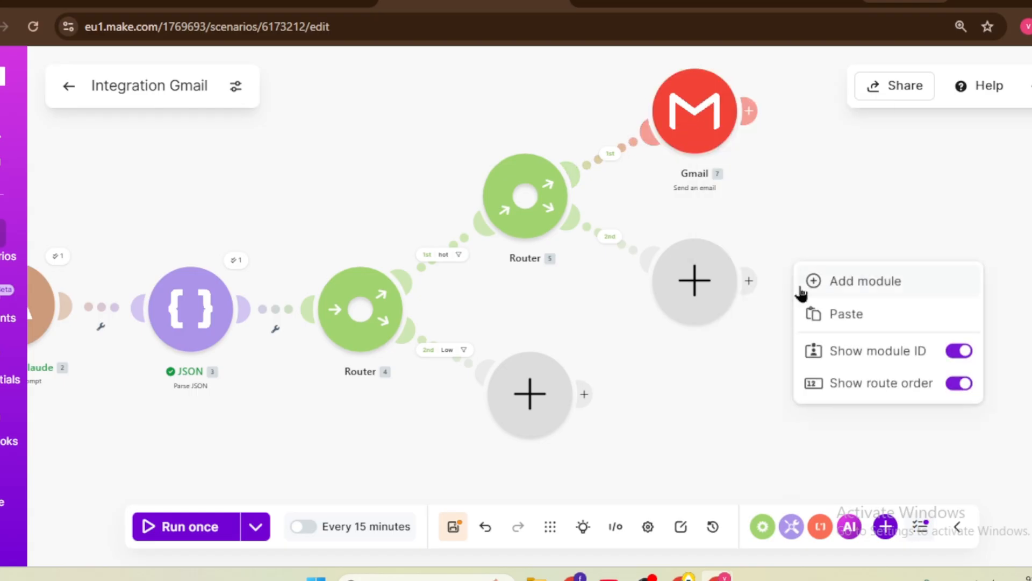
pyautogui.click(834, 313)
pyautogui.moveTo(784, 281); pyautogui.dragTo(845, 304)
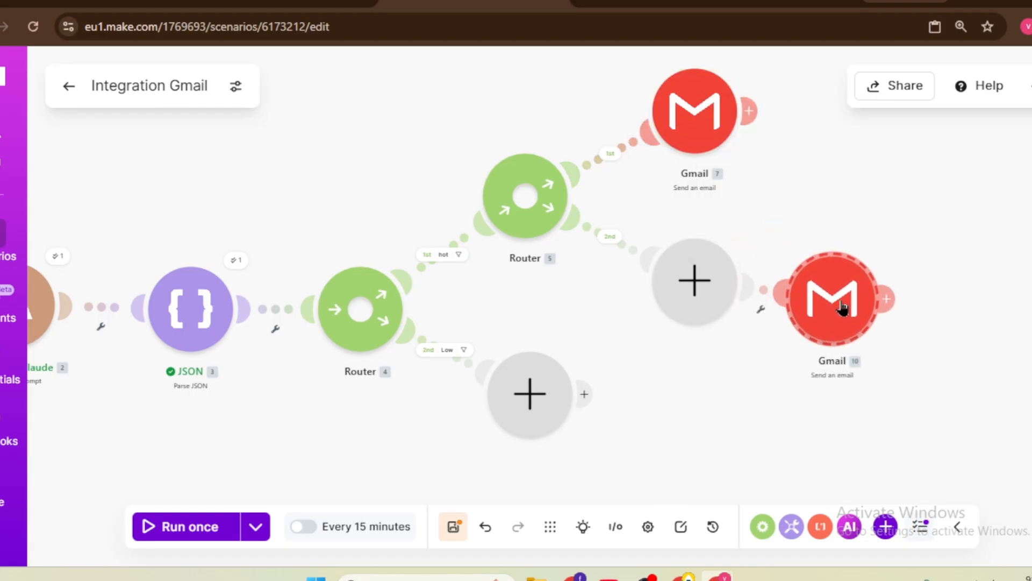
# Step: Delete the empty module so route 2 links to the copy, then open the copy's settings
pyautogui.rightClick(722, 300)
pyautogui.click(751, 332)
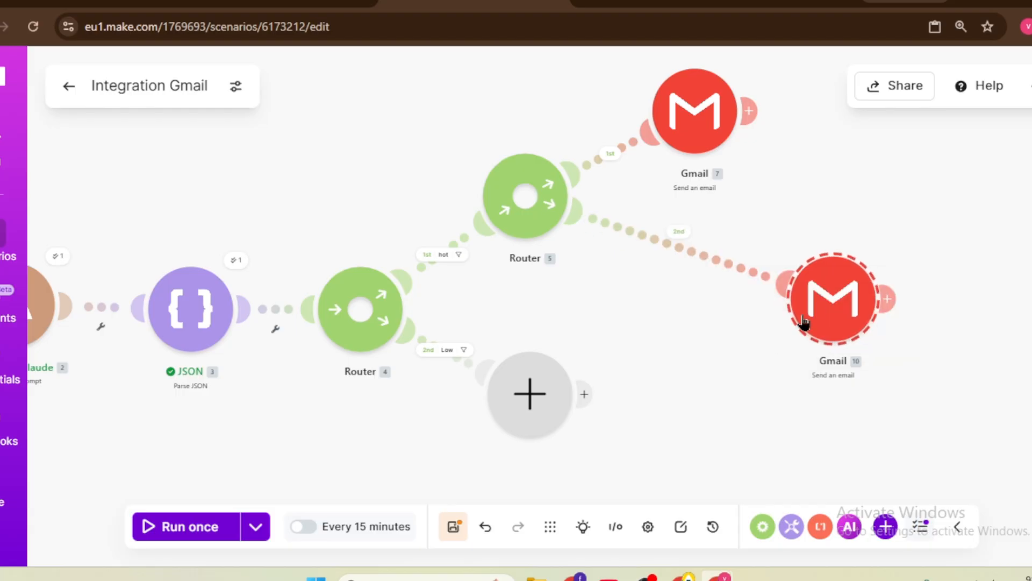
pyautogui.click(833, 309)
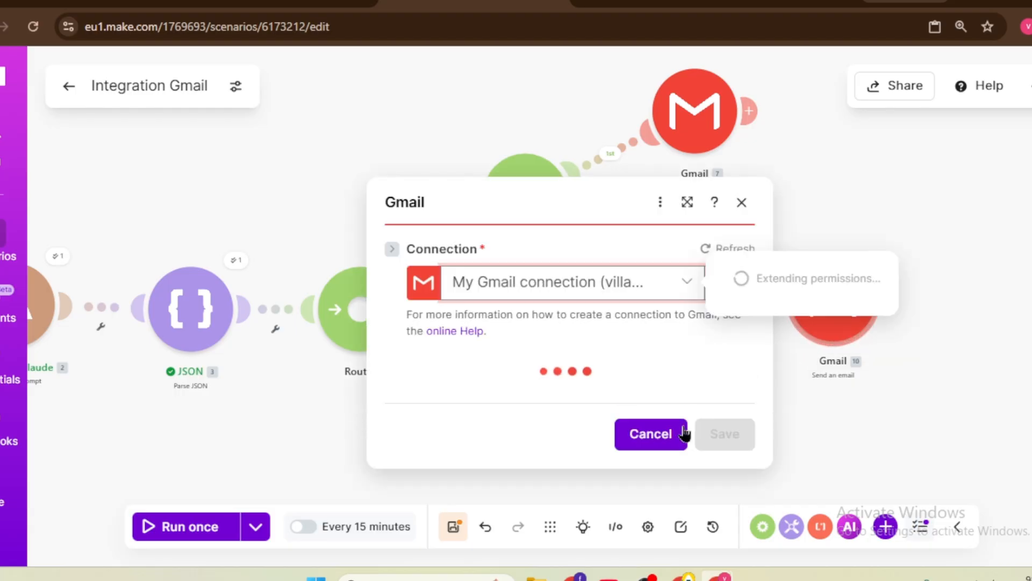
# Step: Give the second Gmail reply subject 'chek it' and content 'huury up', then save it
pyautogui.scroll(-7, 665, 369)
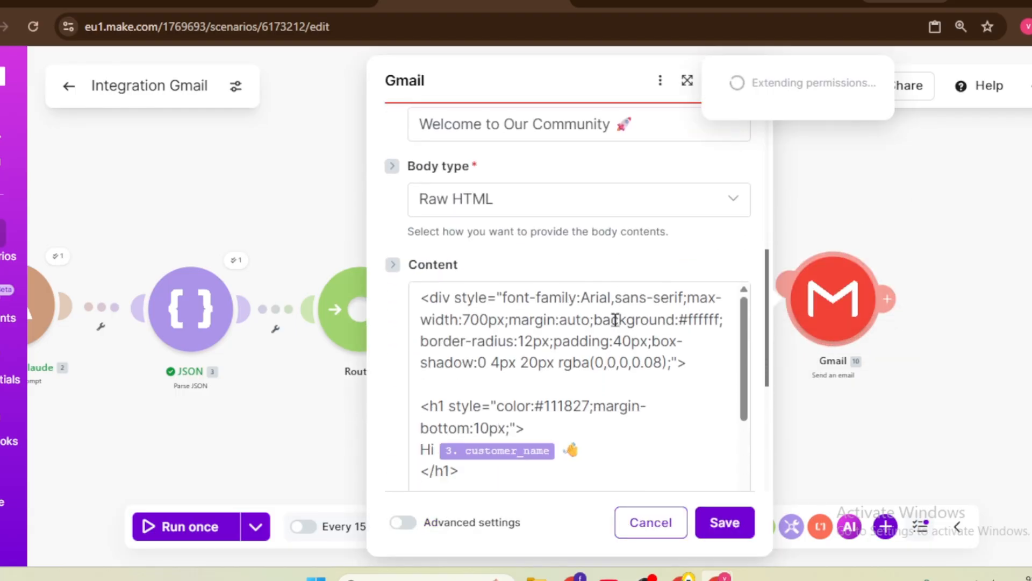
pyautogui.scroll(-2, 611, 303)
pyautogui.scroll(2, 618, 311)
pyautogui.click(636, 123)
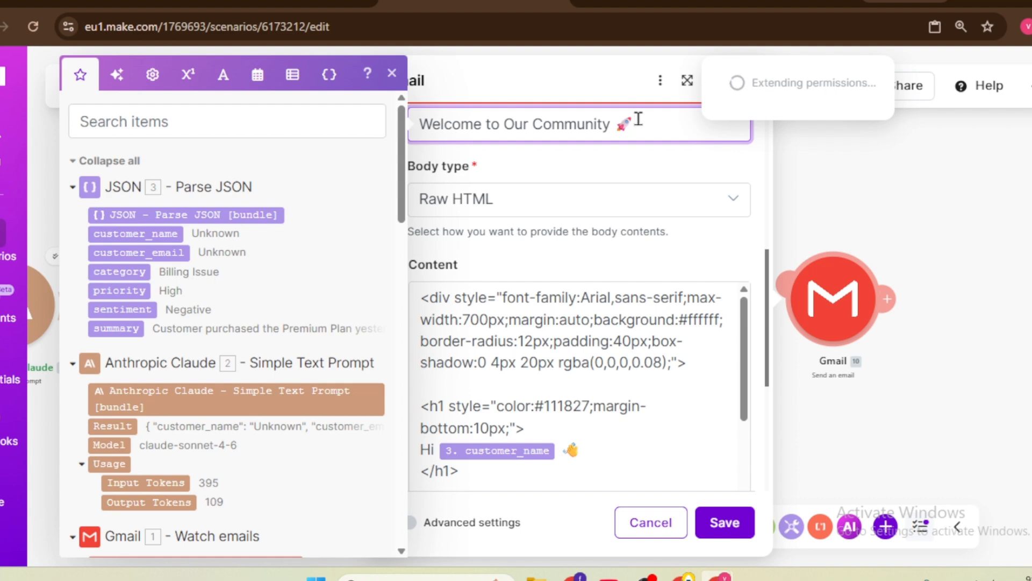
pyautogui.press('BackSpace')
pyautogui.press('BackSpace')
pyautogui.press('BackSpace')
pyautogui.press('BackSpace')
pyautogui.press('BackSpace')
pyautogui.press('BackSpace')
pyautogui.press('BackSpace')
pyautogui.press('BackSpace')
pyautogui.press('BackSpace')
pyautogui.press('BackSpace')
pyautogui.press('BackSpace')
pyautogui.press('BackSpace')
pyautogui.press('BackSpace')
pyautogui.press('BackSpace')
pyautogui.press('BackSpace')
pyautogui.press('BackSpace')
pyautogui.press('BackSpace')
pyautogui.press('BackSpace')
pyautogui.press('BackSpace')
pyautogui.press('BackSpace')
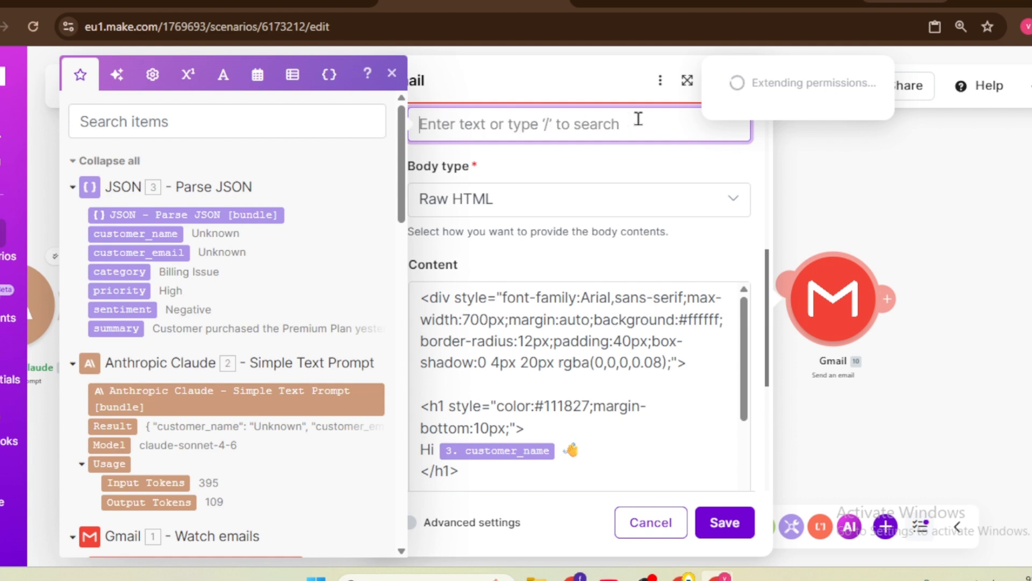
pyautogui.write('chek it')
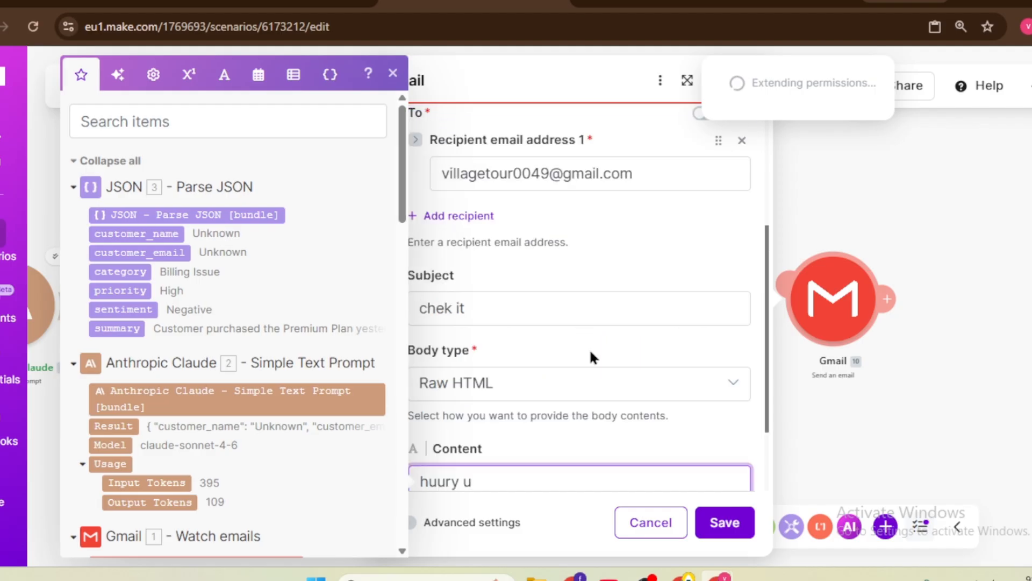
pyautogui.click(724, 523)
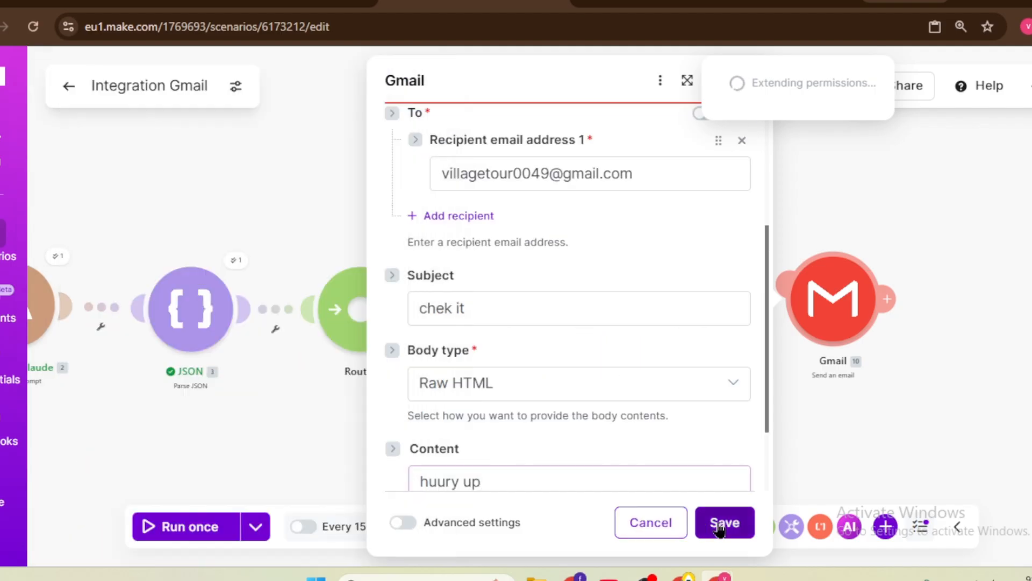
# Step: Move the Gmail 10 module left into place and pan to show the whole scenario
pyautogui.scroll(-3, 668, 409)
pyautogui.moveTo(784, 330); pyautogui.dragTo(710, 322)
pyautogui.moveTo(422, 466); pyautogui.dragTo(547, 416)
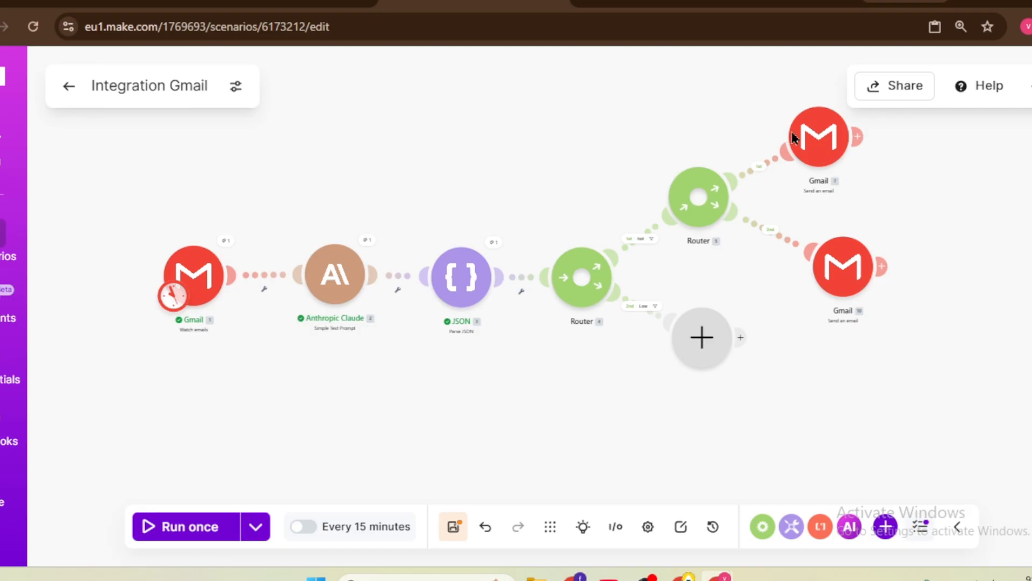
# Step: Nudge Gmail 7 right and add a monday.com module on the router's Low route
pyautogui.moveTo(794, 137); pyautogui.dragTo(809, 136)
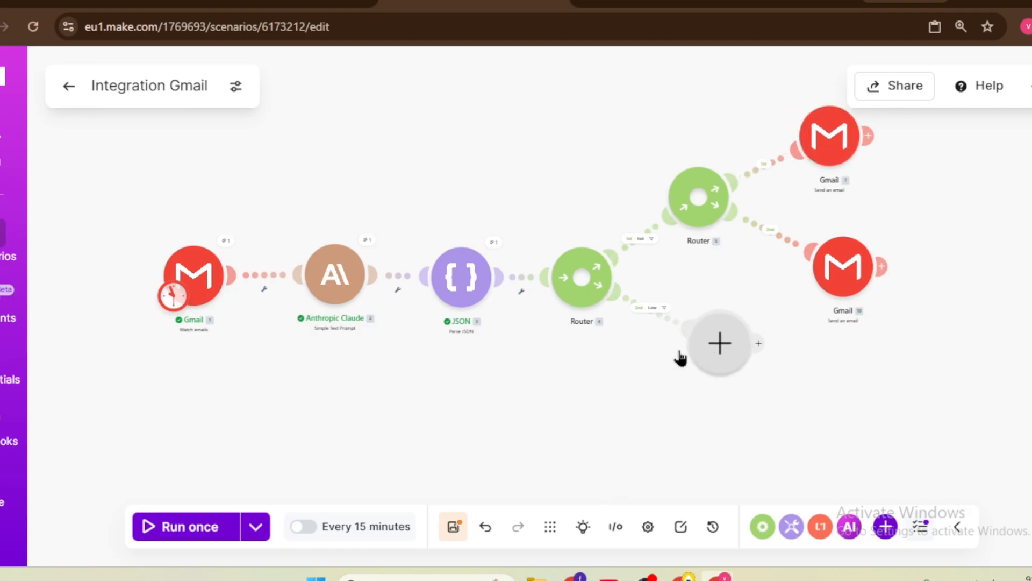
pyautogui.scroll(3, 582, 340)
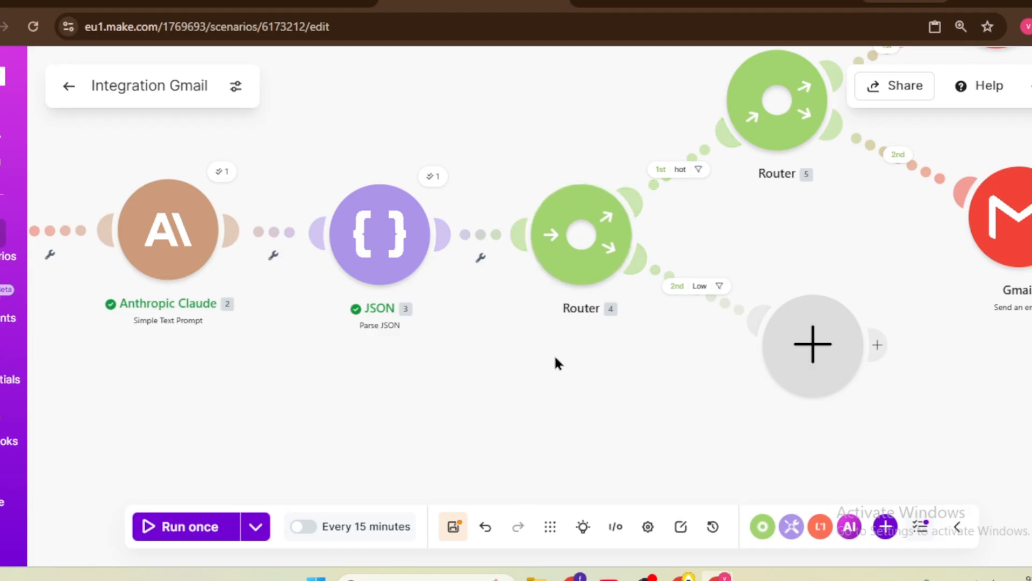
pyautogui.click(815, 340)
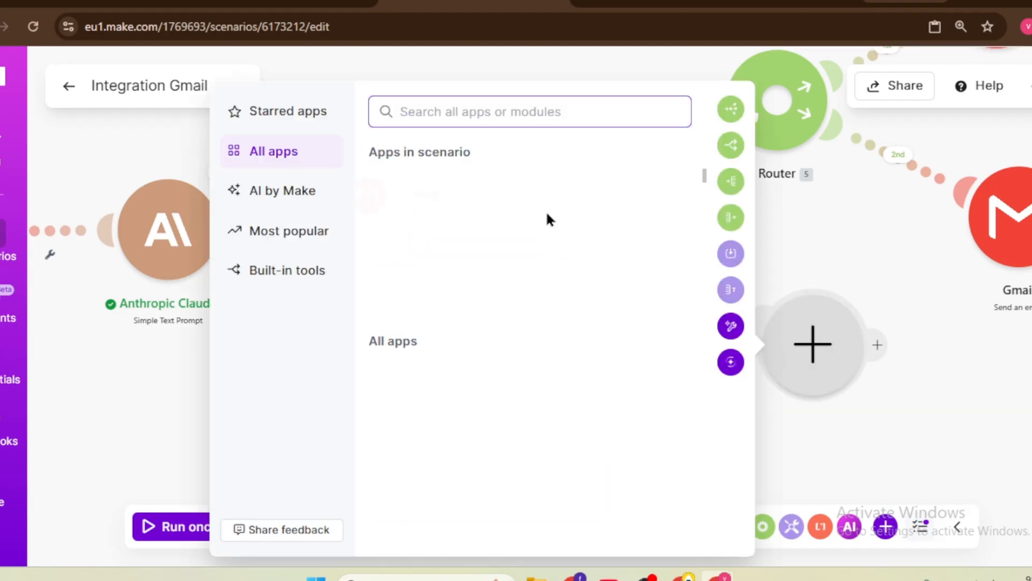
pyautogui.write('mon')
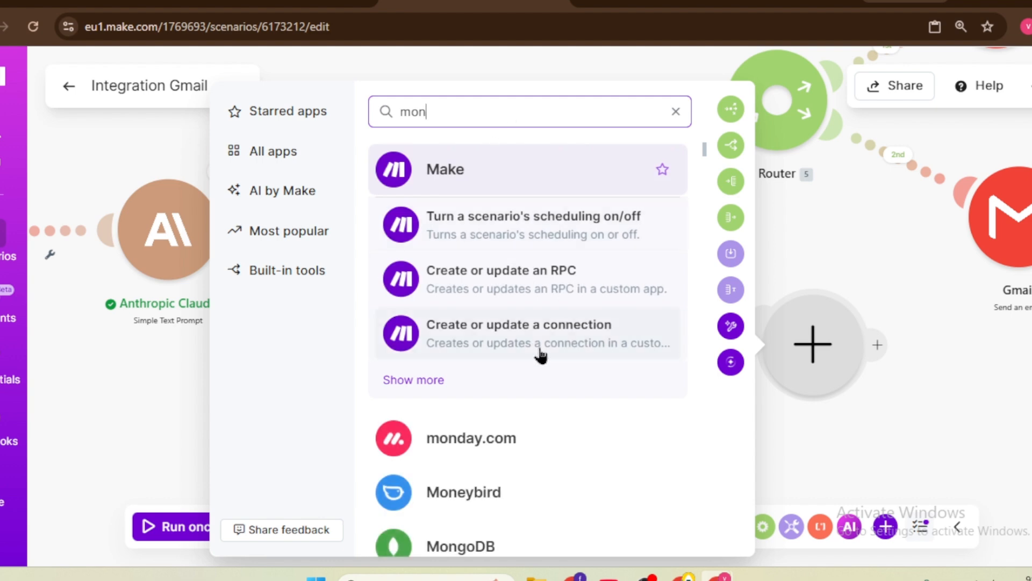
pyautogui.click(547, 446)
# Step: Choose the Create an Item action, then switch to the monday.com Lead Managament board
pyautogui.scroll(-3, 402, 436)
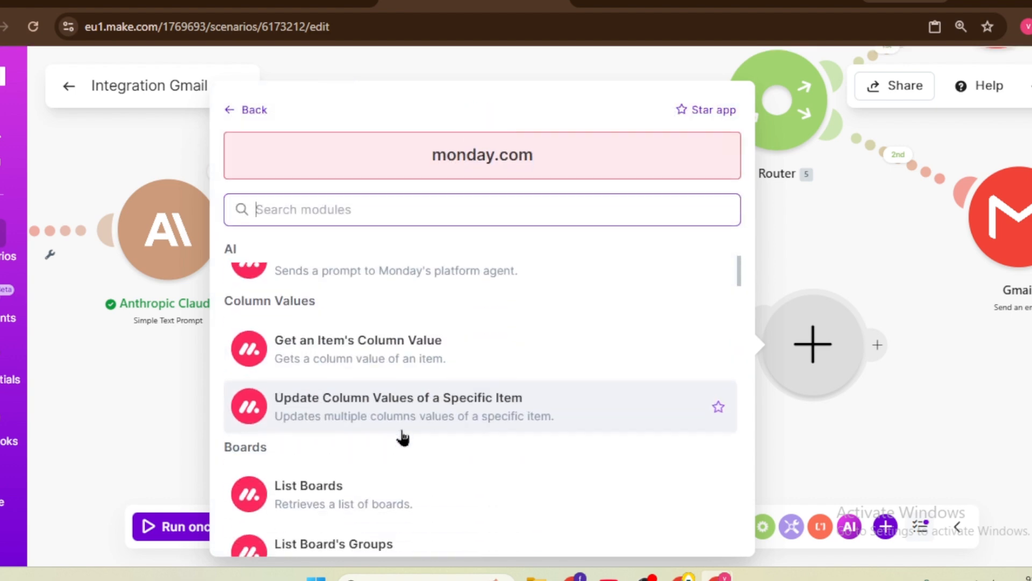
pyautogui.write('cre')
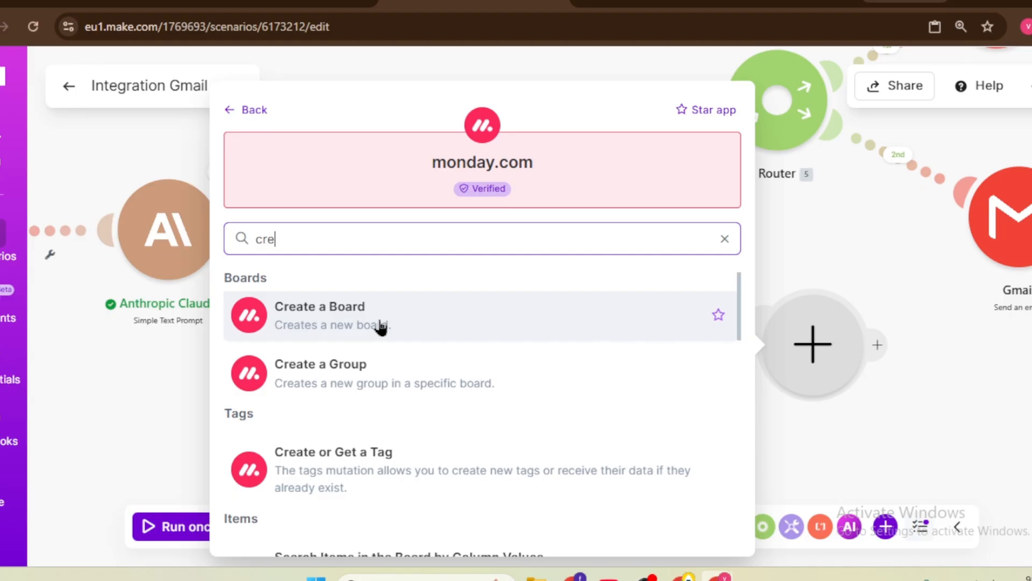
pyautogui.scroll(-3, 366, 338)
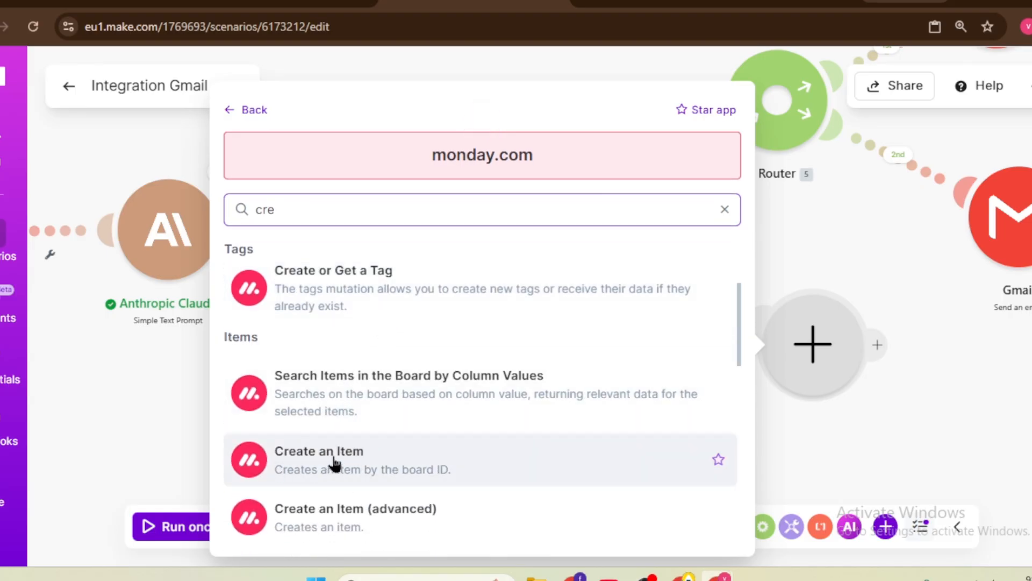
pyautogui.press('Escape')
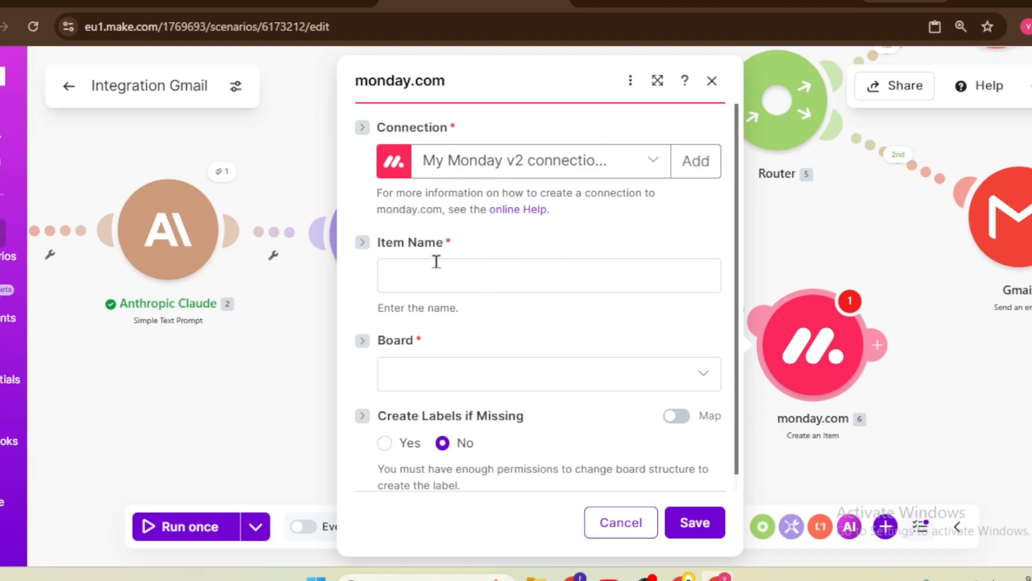
pyautogui.click(477, 281)
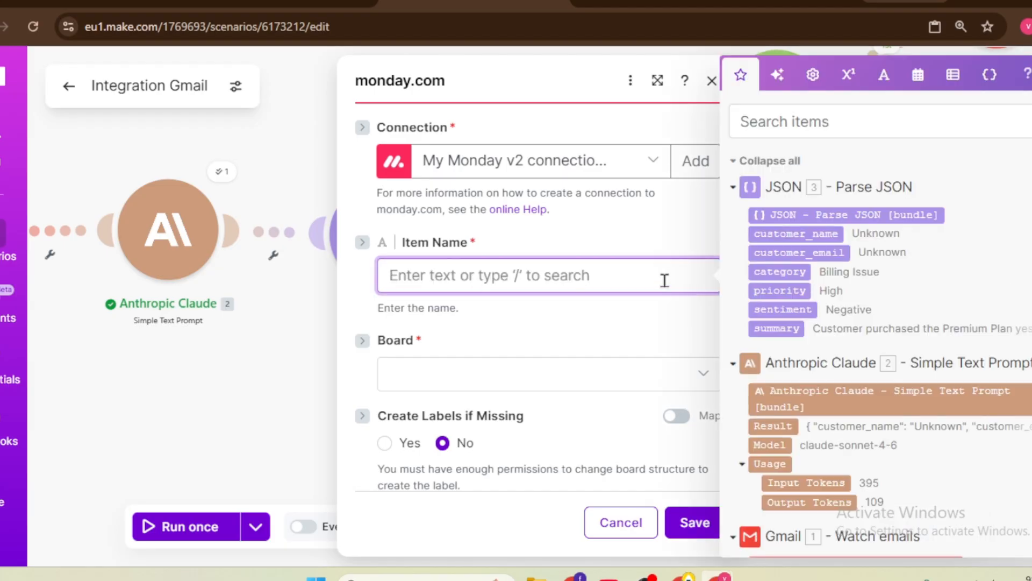
pyautogui.hotkey('alt', 'Tab')
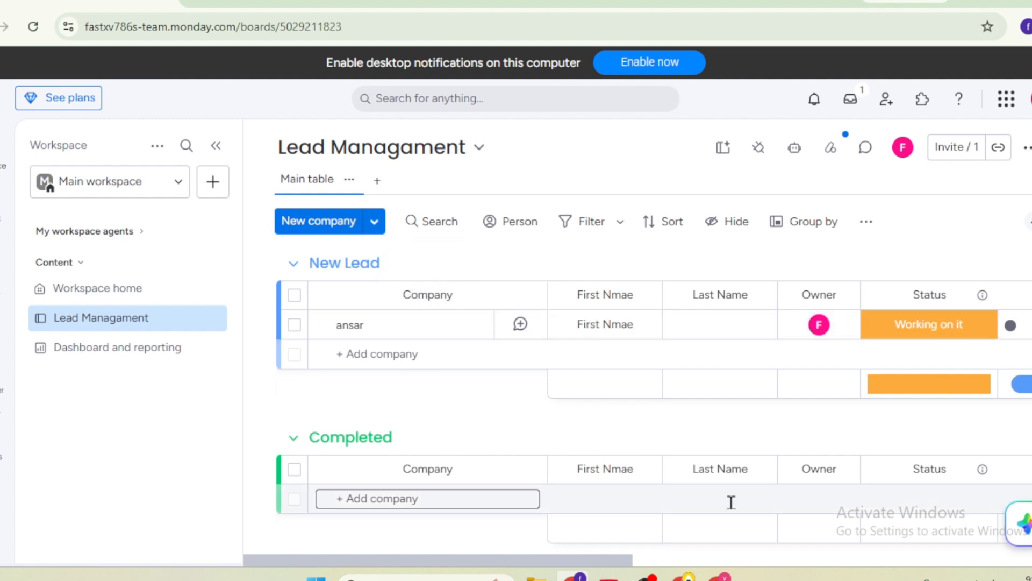
# Step: Return from monday.com to the Make scenario and refocus the Item Name field
pyautogui.moveTo(718, 577)
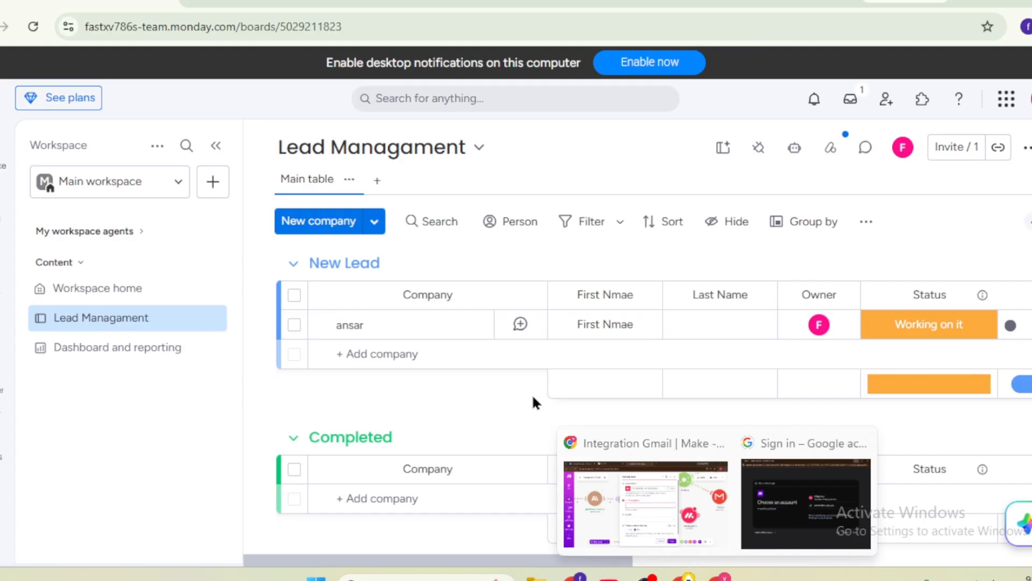
pyautogui.click(624, 486)
pyautogui.click(511, 273)
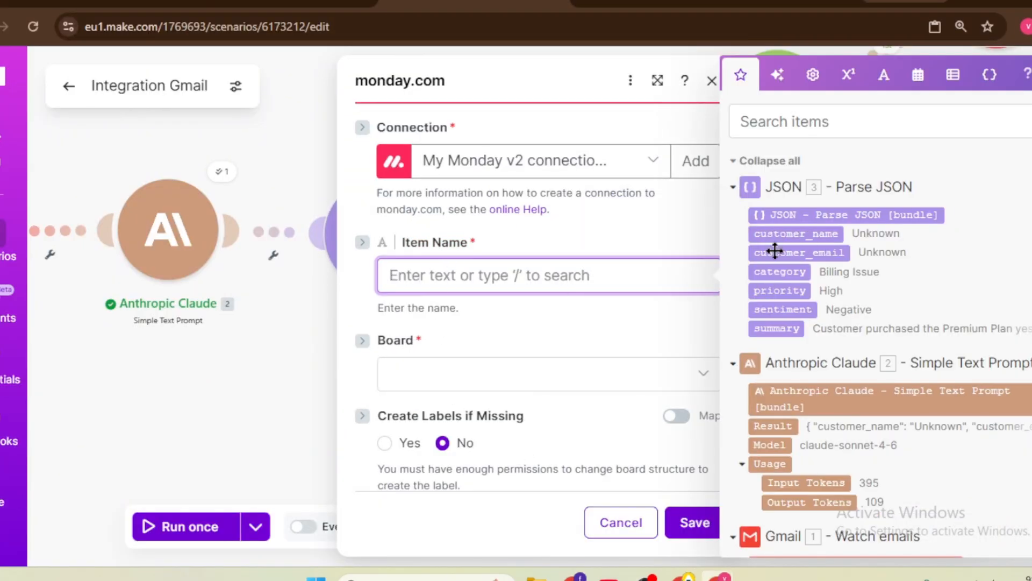
# Step: Map customer_name into Item Name and choose the Leads board, checking it in monday.com
pyautogui.click(779, 234)
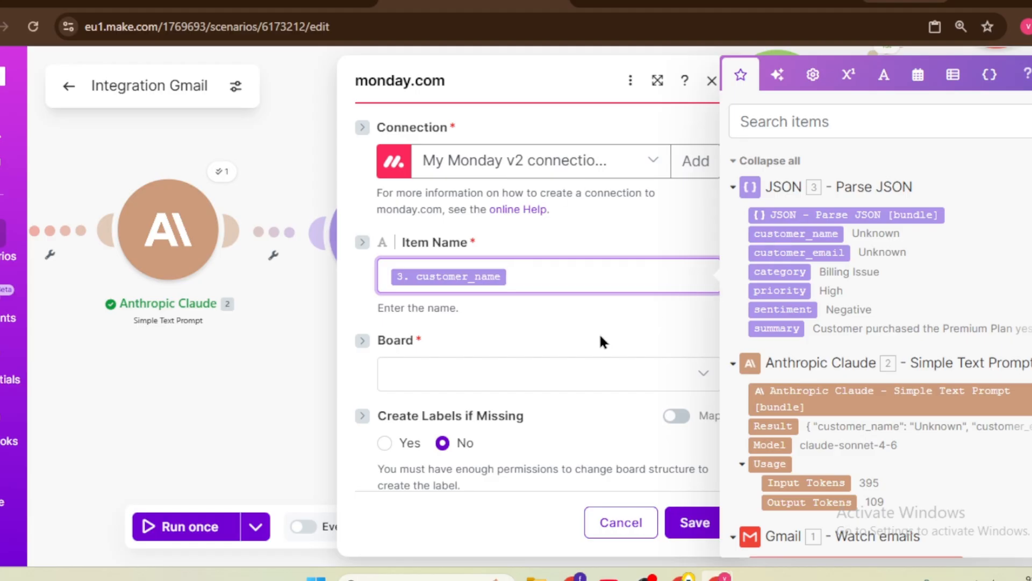
pyautogui.click(462, 371)
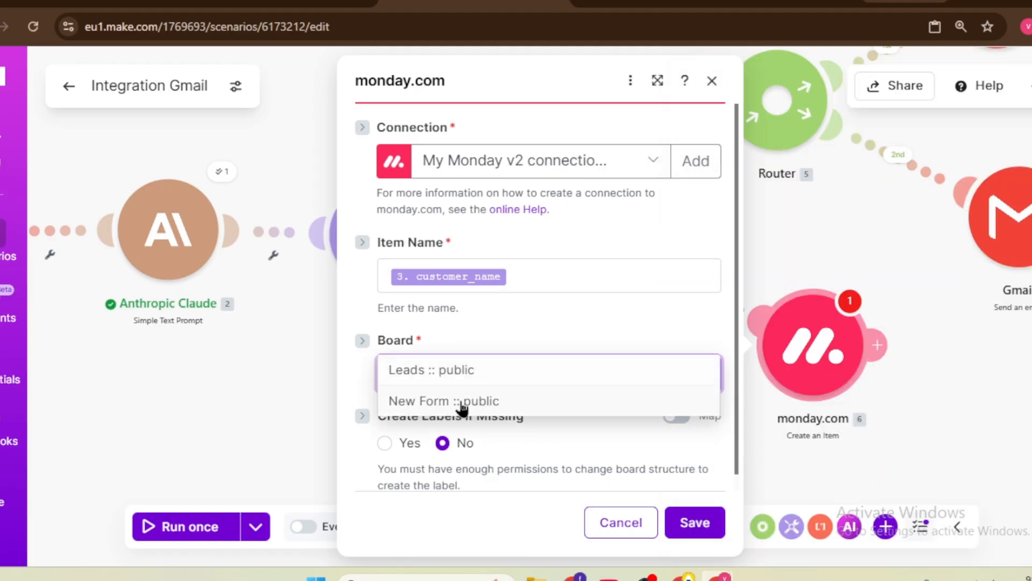
pyautogui.click(472, 372)
pyautogui.scroll(-2, 429, 307)
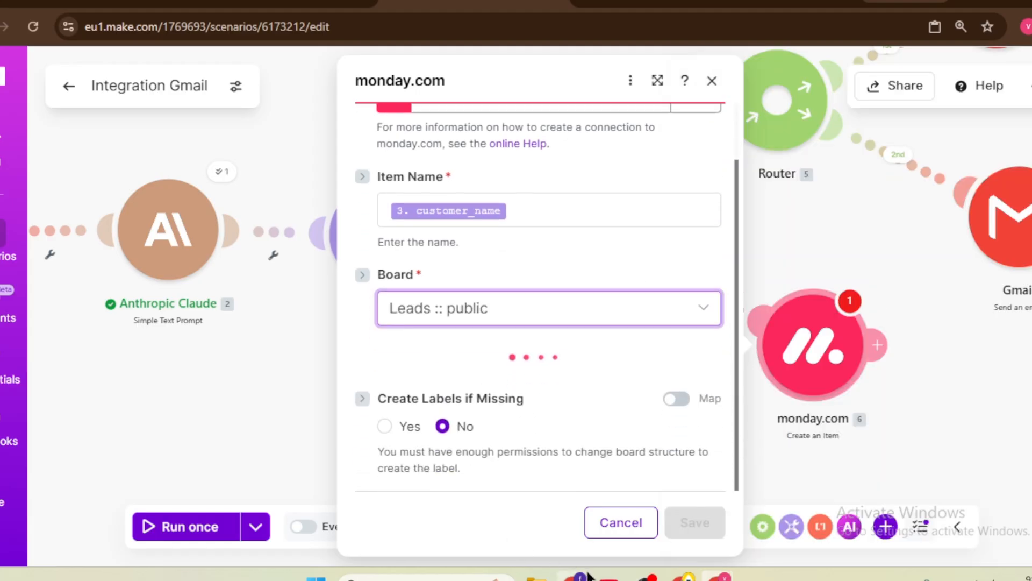
pyautogui.click(571, 578)
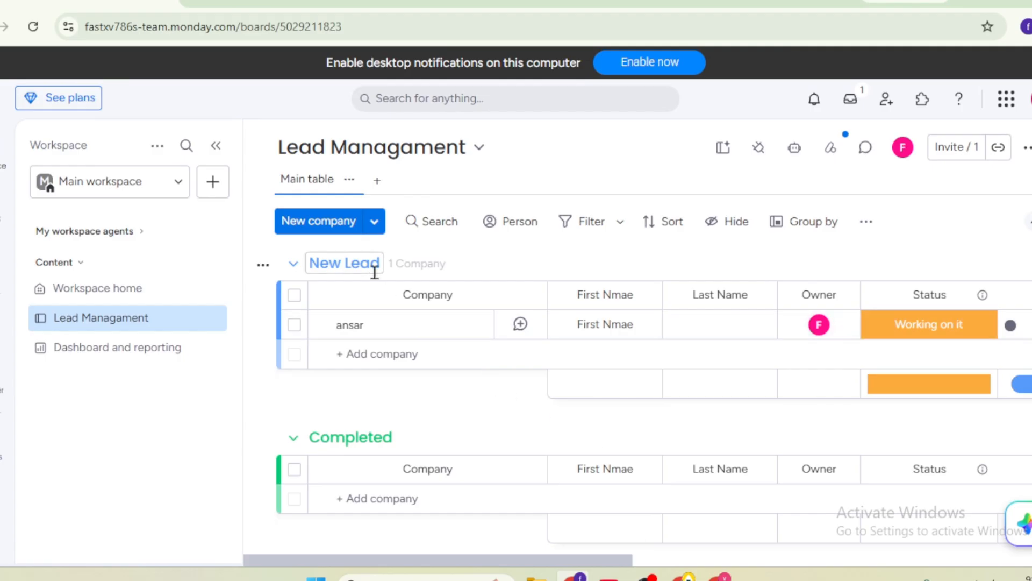
pyautogui.moveTo(571, 578)
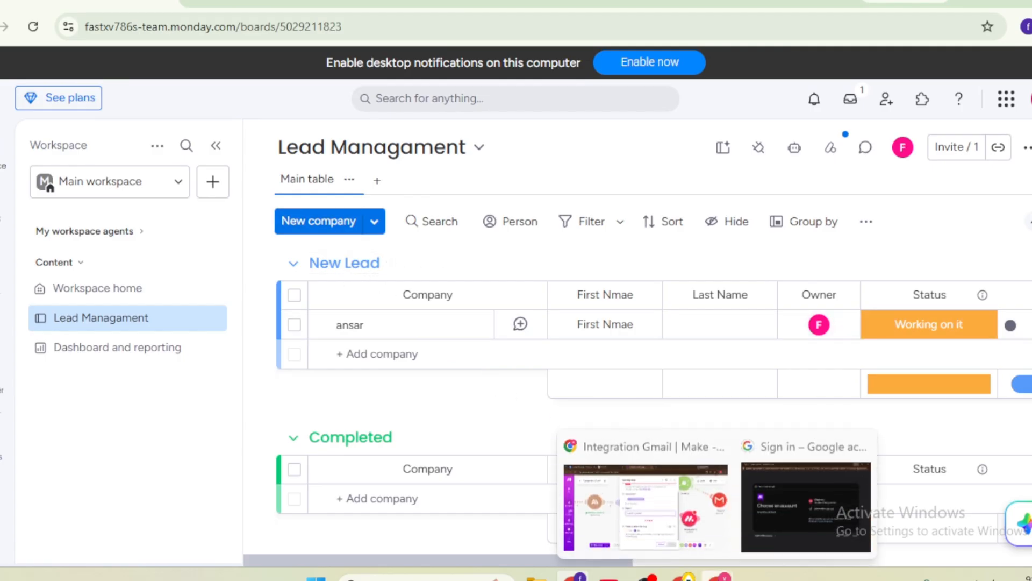
pyautogui.click(712, 540)
pyautogui.scroll(1, 537, 369)
pyautogui.scroll(-3, 535, 364)
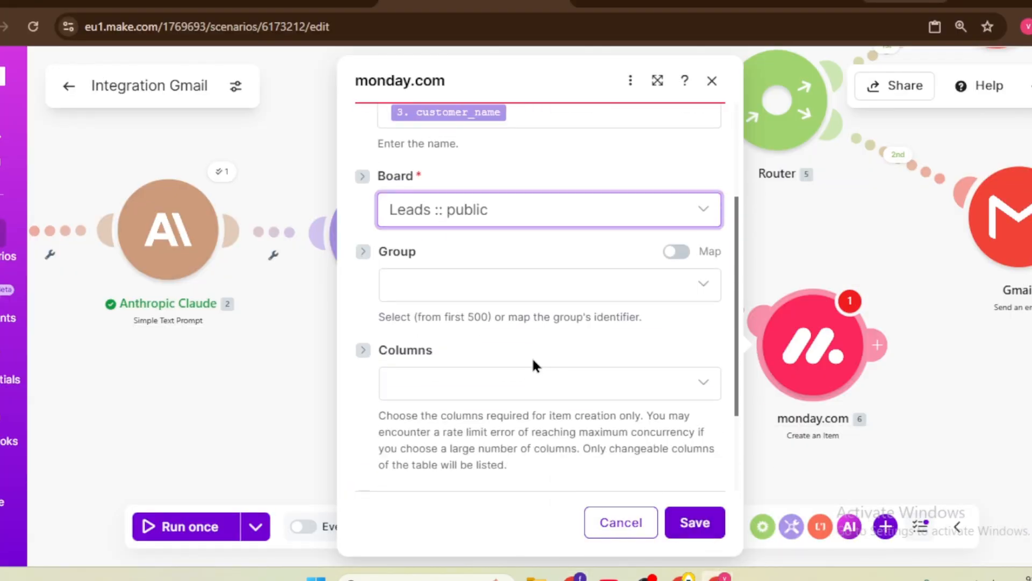
# Step: Put new items in the Hot Lead group and select all board columns
pyautogui.click(511, 284)
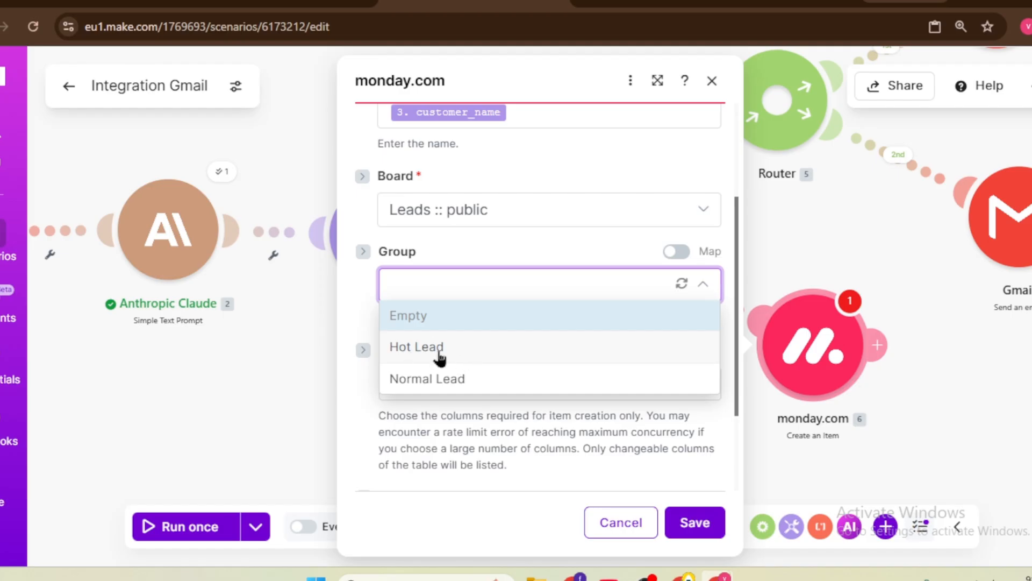
pyautogui.click(456, 353)
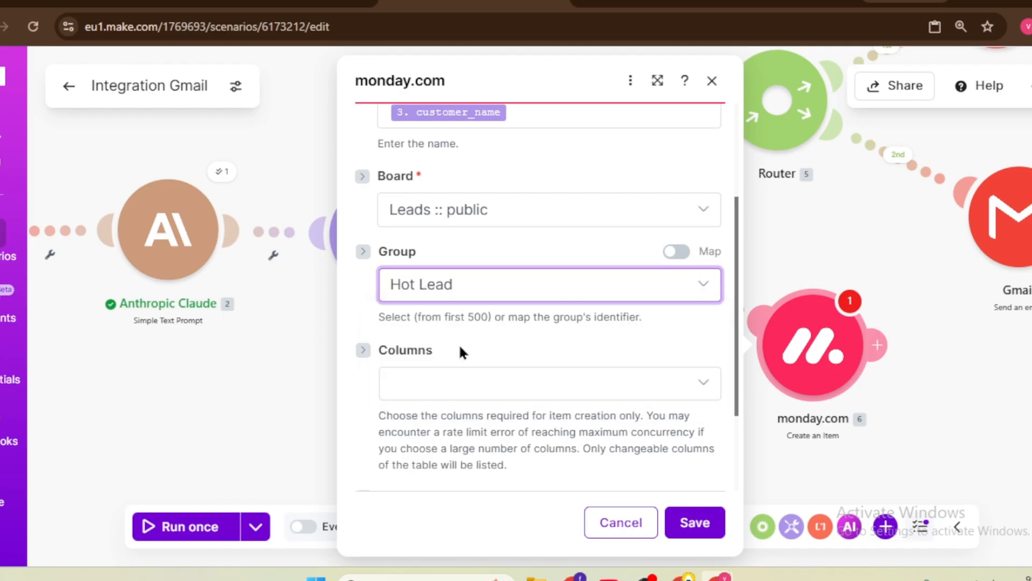
pyautogui.scroll(-1, 522, 312)
pyautogui.click(504, 315)
pyautogui.click(407, 333)
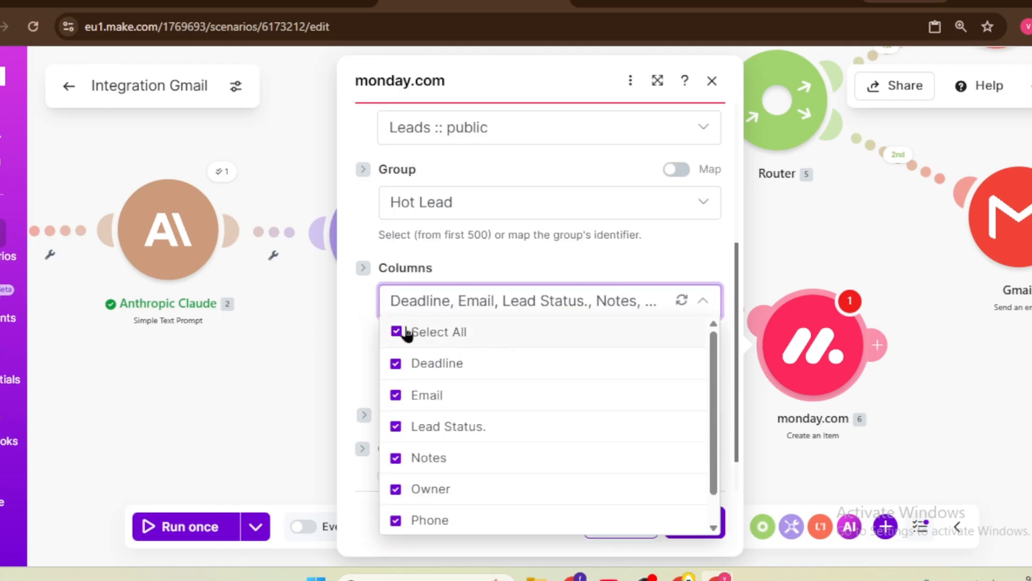
pyautogui.click(368, 327)
pyautogui.scroll(-1, 397, 329)
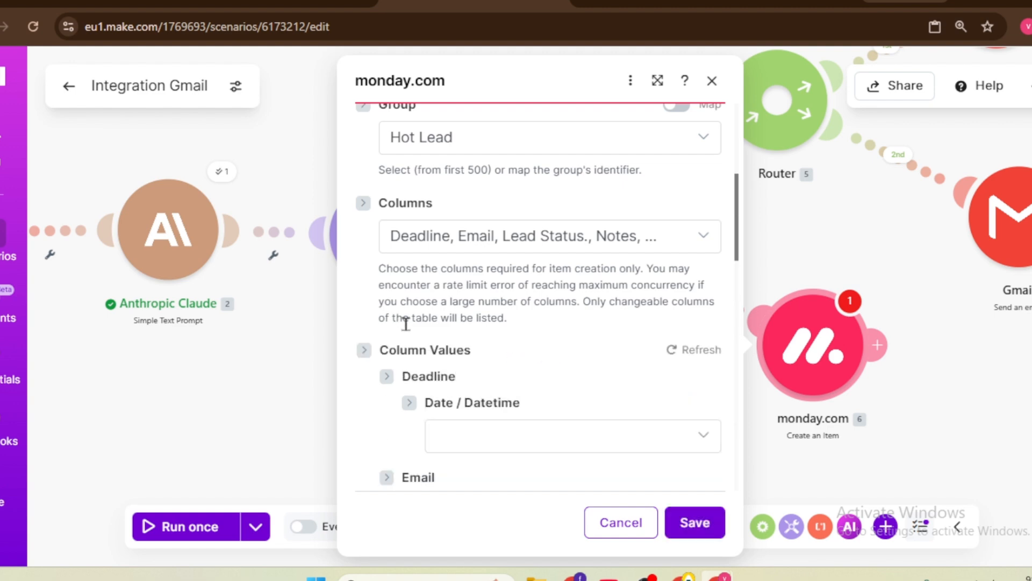
# Step: Set the Deadline column to date only with formatDate(now; YYYY-MM-DD)
pyautogui.scroll(-6, 425, 309)
pyautogui.scroll(3, 447, 300)
pyautogui.click(543, 276)
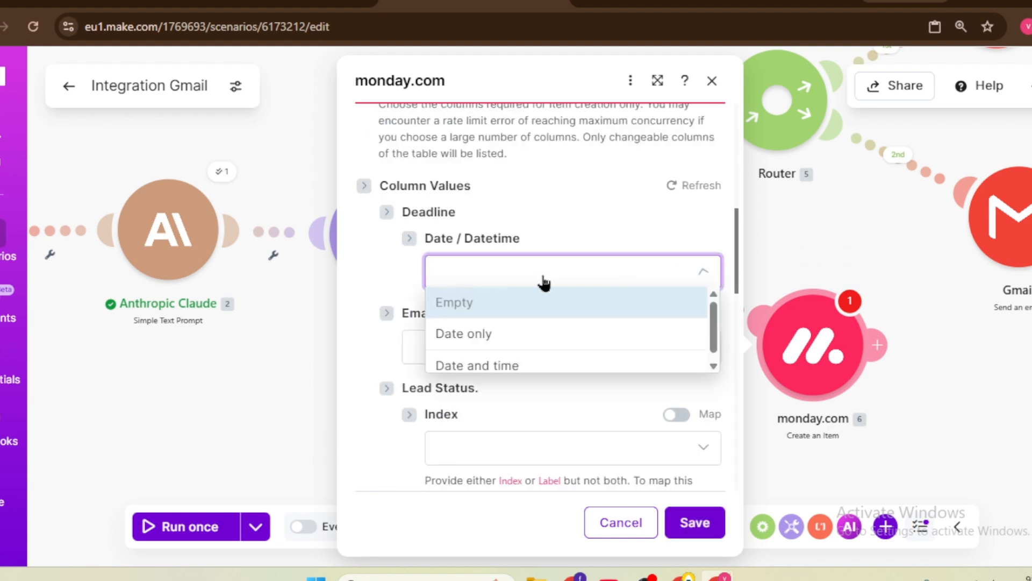
pyautogui.click(510, 333)
pyautogui.click(510, 344)
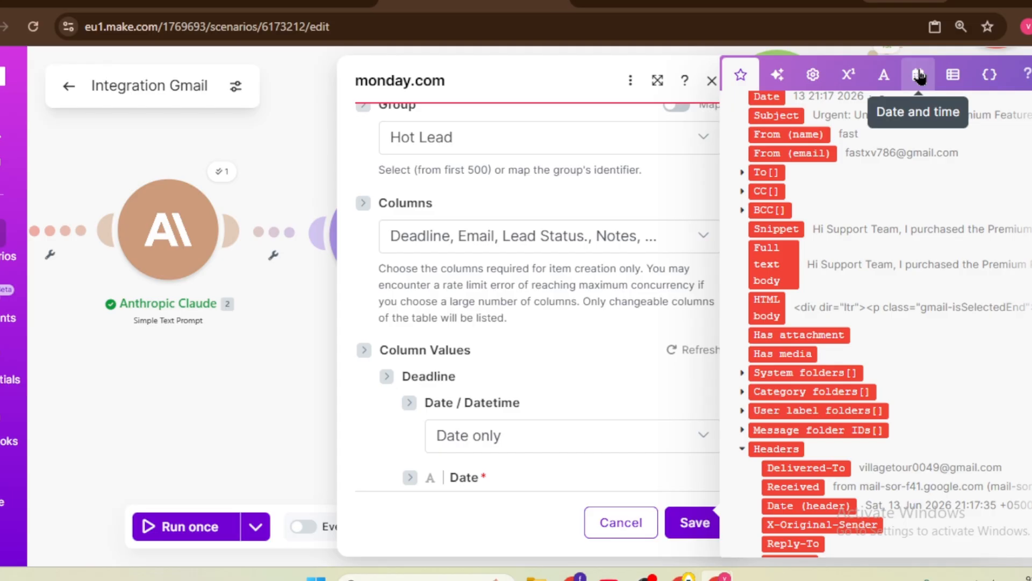
pyautogui.click(919, 76)
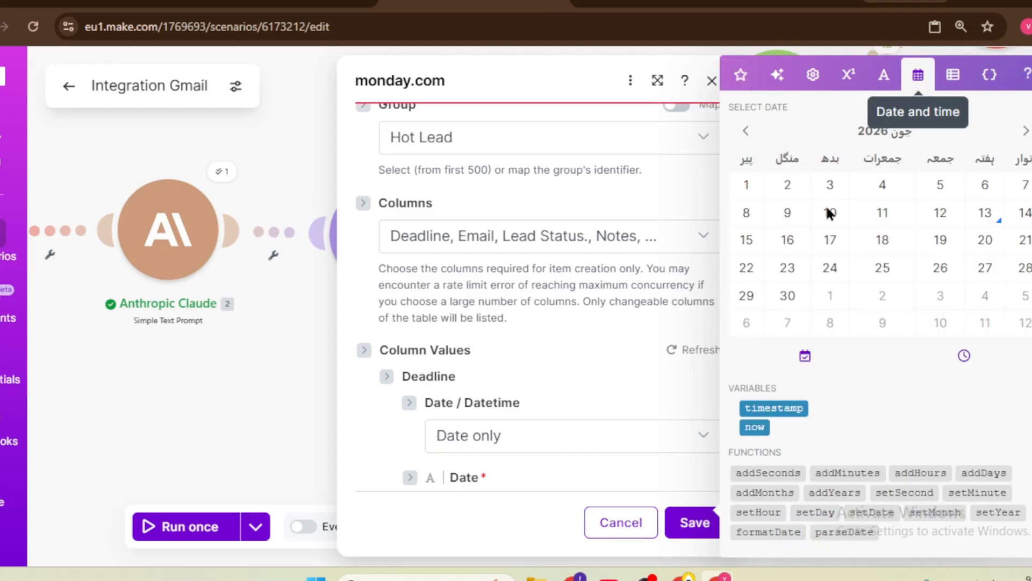
pyautogui.click(754, 427)
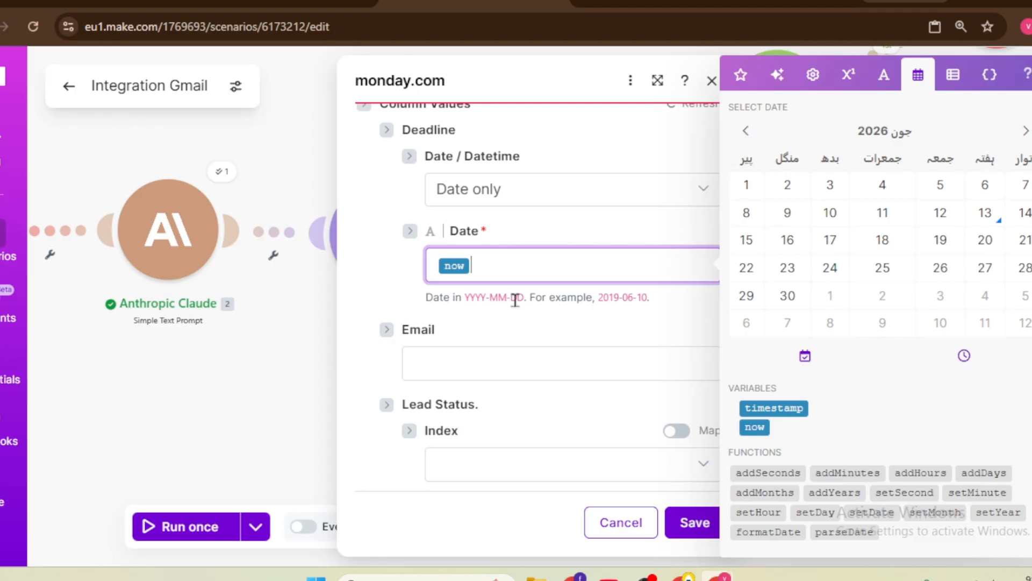
pyautogui.press('BackSpace')
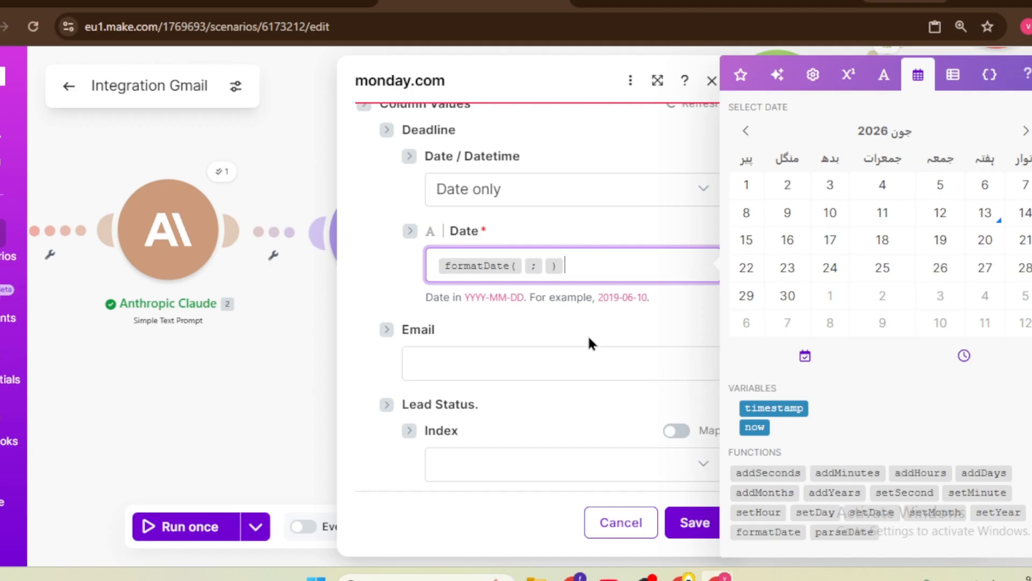
pyautogui.press('Left')
pyautogui.press('Left')
pyautogui.click(753, 427)
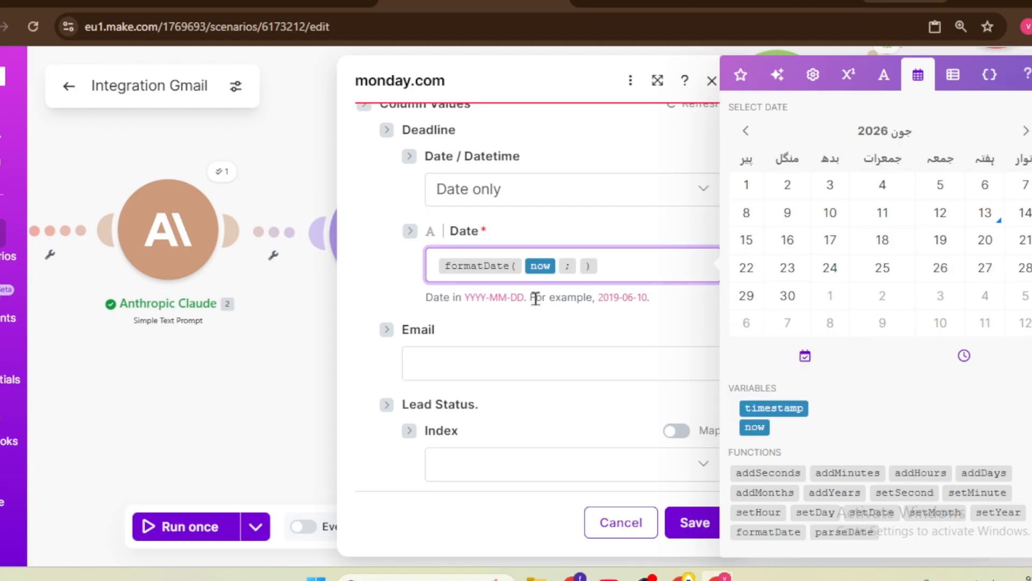
pyautogui.moveTo(526, 298); pyautogui.dragTo(463, 299)
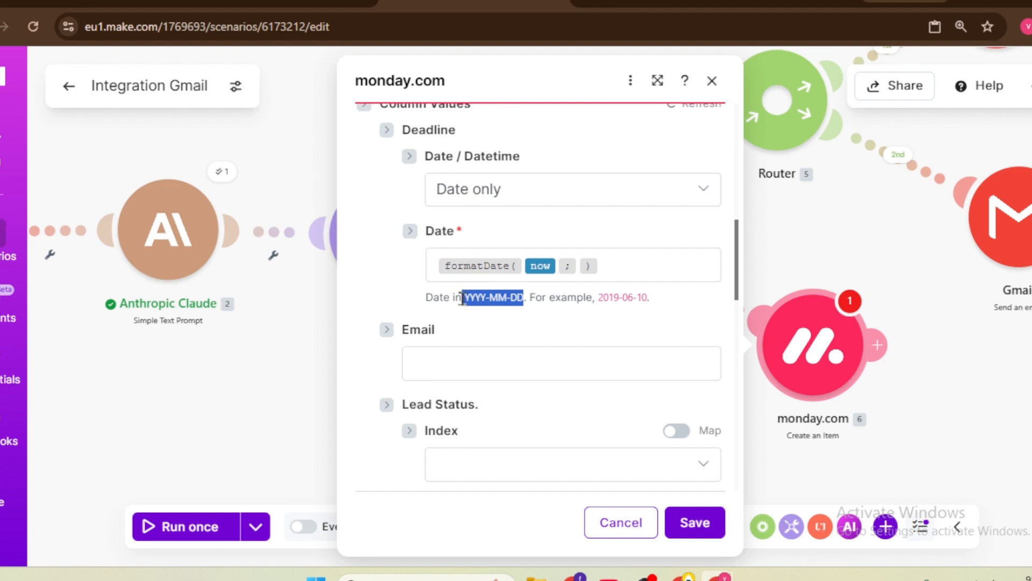
pyautogui.rightClick(492, 293)
pyautogui.click(539, 316)
pyautogui.click(570, 268)
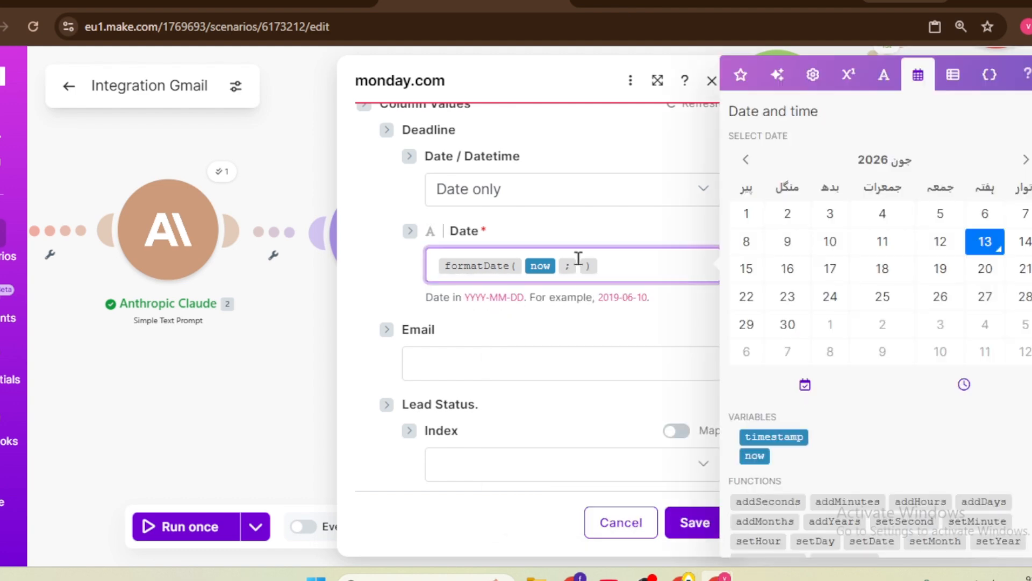
pyautogui.hotkey('ctrl', 'v')
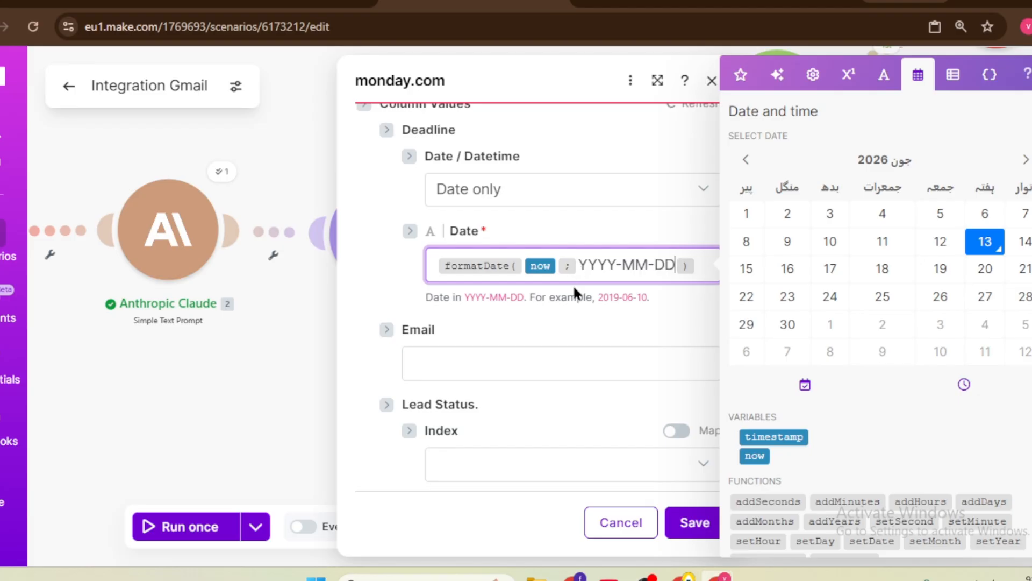
# Step: Map customer_email to Email, set Lead Status to Normal Lead, and map summary into Notes
pyautogui.click(538, 353)
pyautogui.click(741, 75)
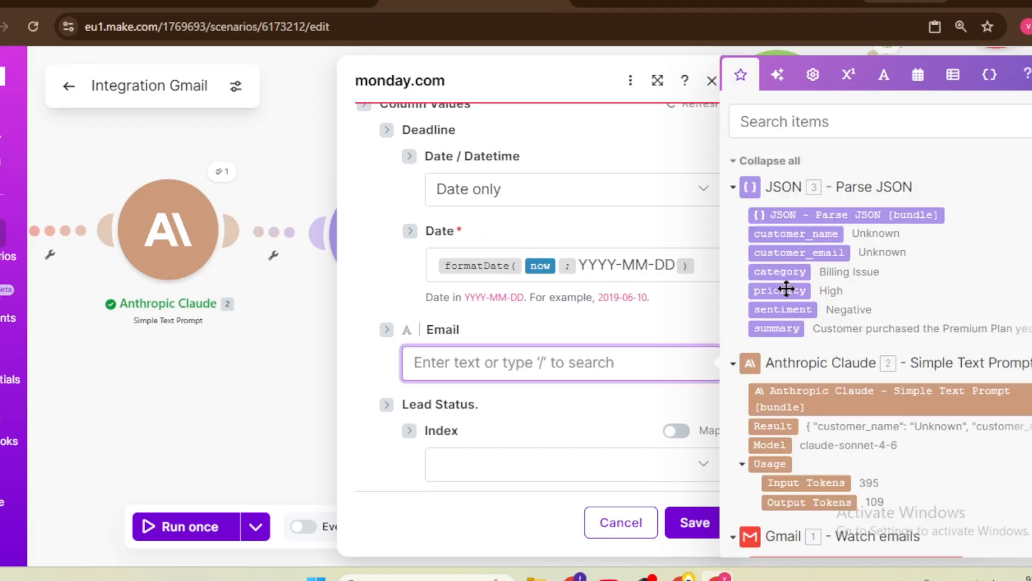
pyautogui.click(806, 252)
pyautogui.scroll(-3, 553, 357)
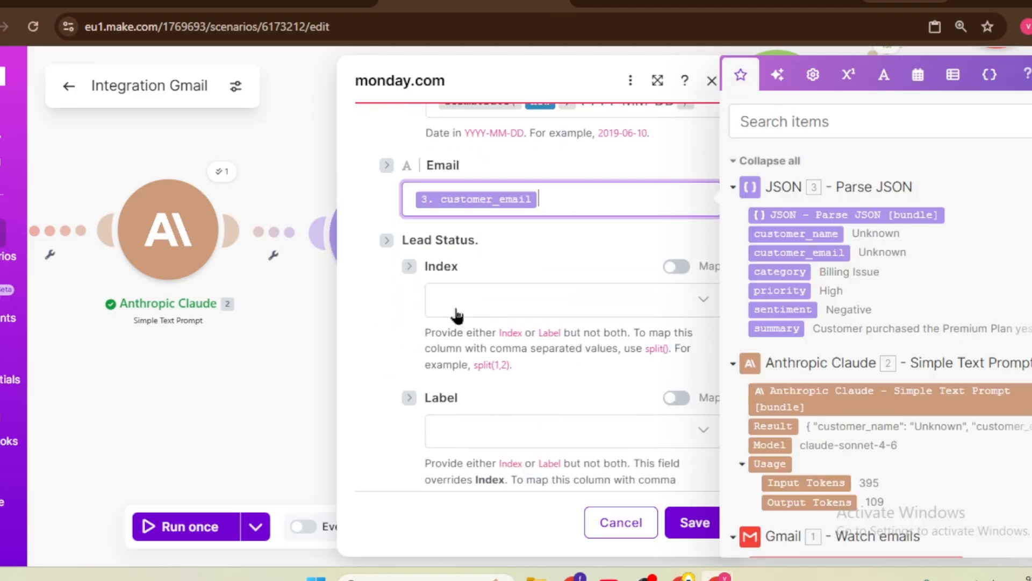
pyautogui.click(557, 434)
pyautogui.click(476, 455)
pyautogui.scroll(-5, 506, 441)
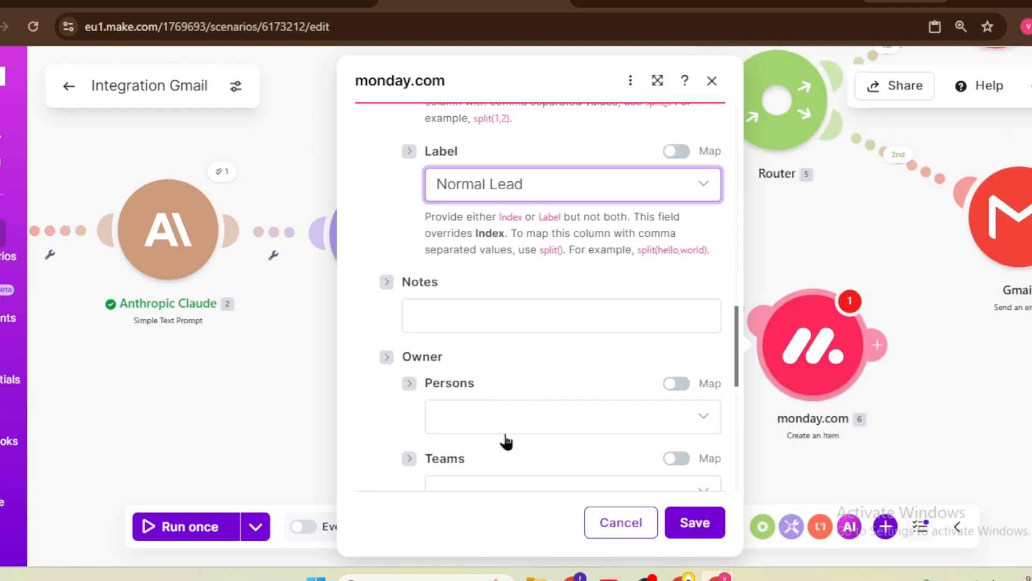
pyautogui.click(503, 314)
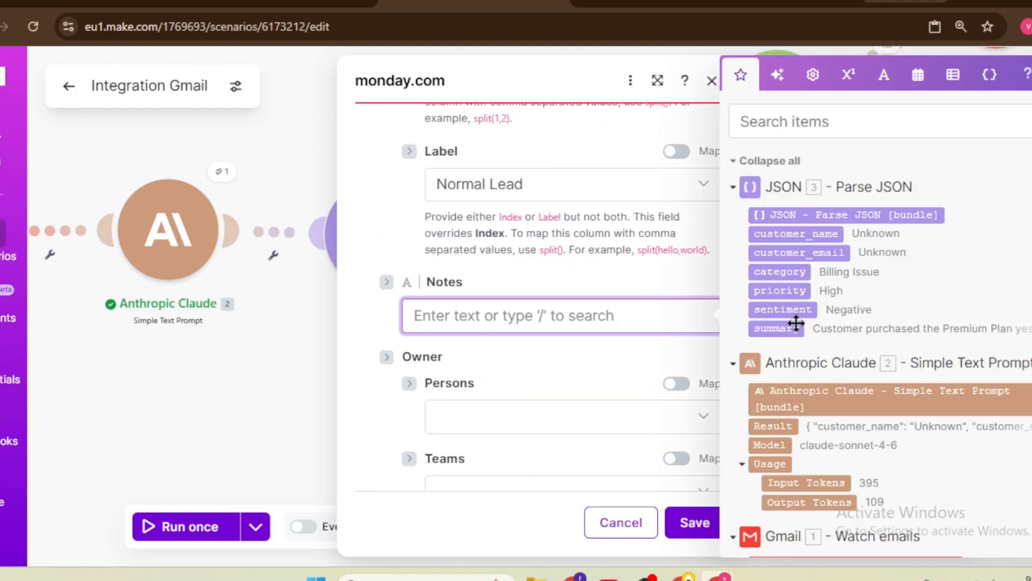
pyautogui.moveTo(777, 330); pyautogui.dragTo(545, 346)
pyautogui.scroll(-3, 544, 347)
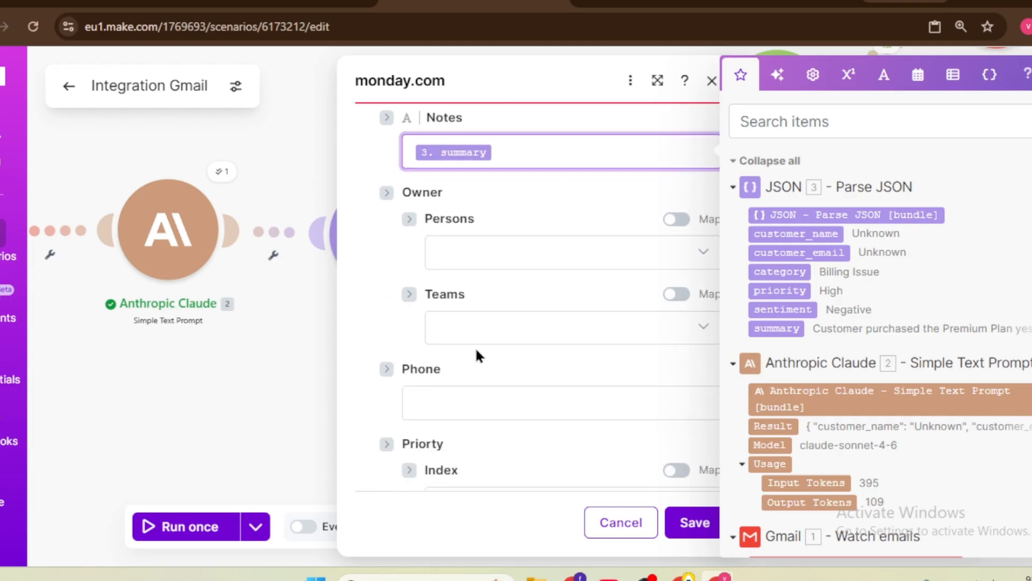
pyautogui.scroll(-4, 509, 329)
pyautogui.click(510, 155)
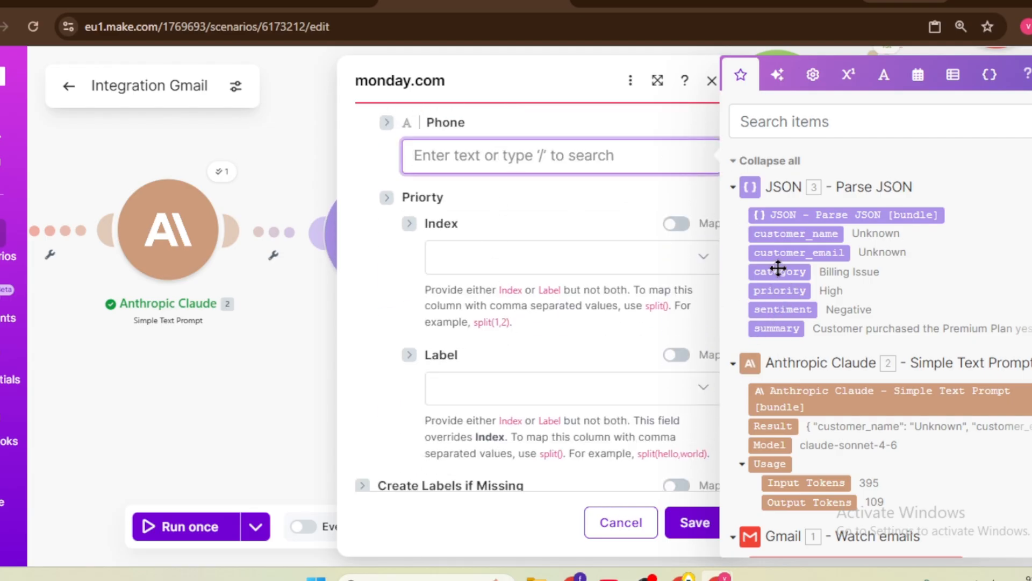
pyautogui.scroll(2, 404, 211)
pyautogui.click(387, 204)
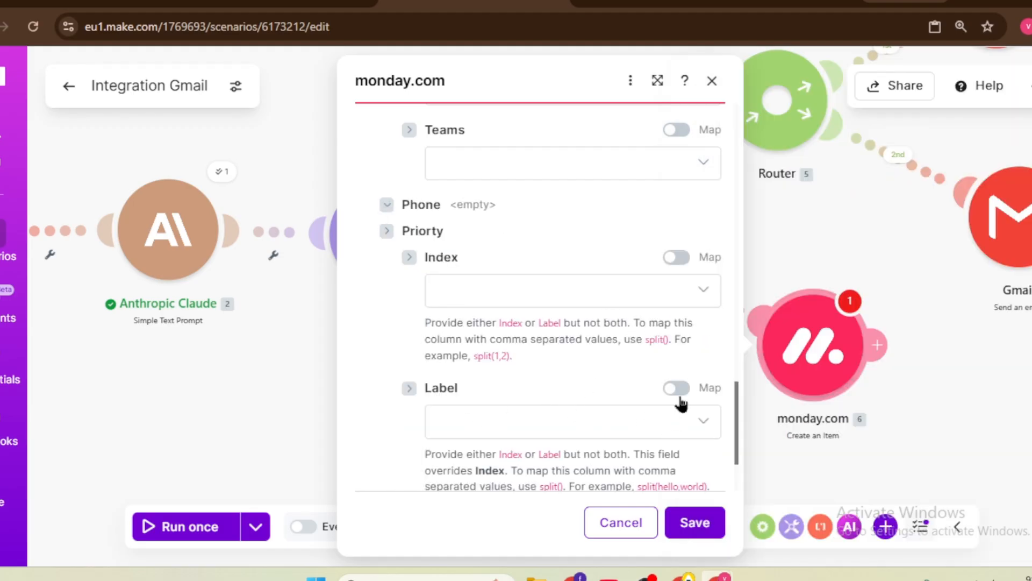
# Step: Map the parsed priority value into the Priority label column
pyautogui.click(676, 388)
pyautogui.click(673, 417)
pyautogui.click(779, 290)
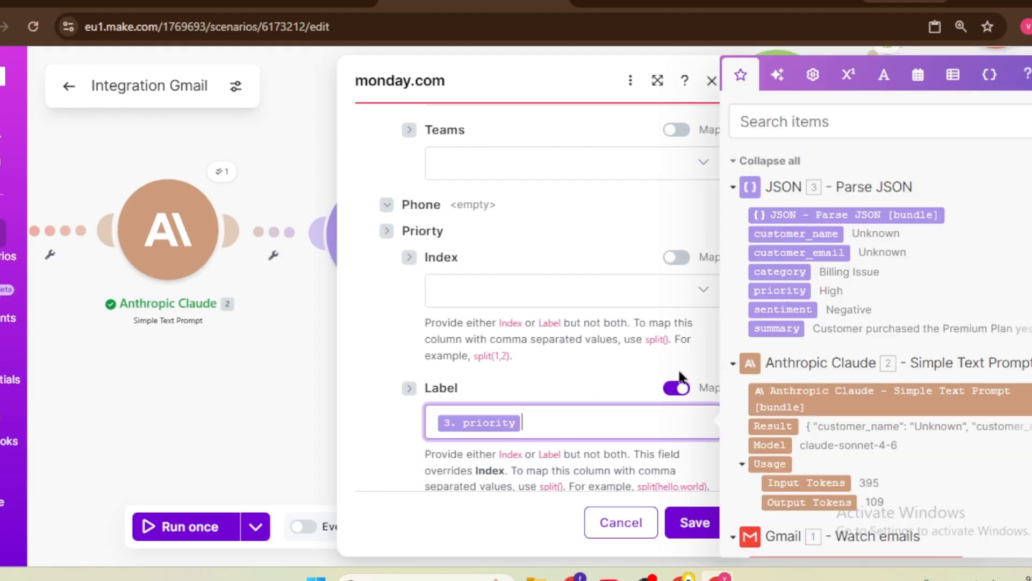
pyautogui.scroll(-2, 544, 401)
pyautogui.click(678, 276)
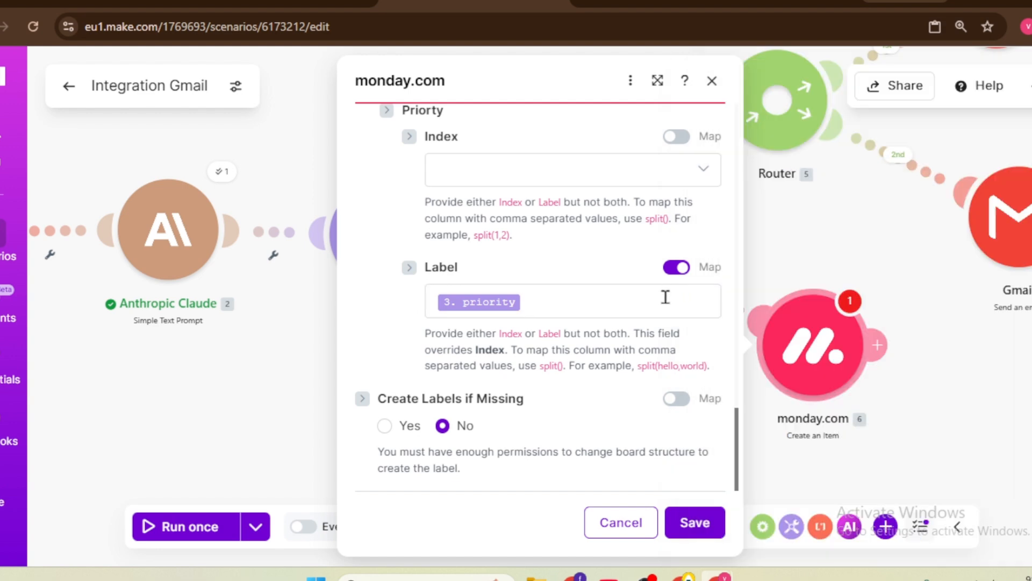
pyautogui.click(677, 268)
pyautogui.click(648, 301)
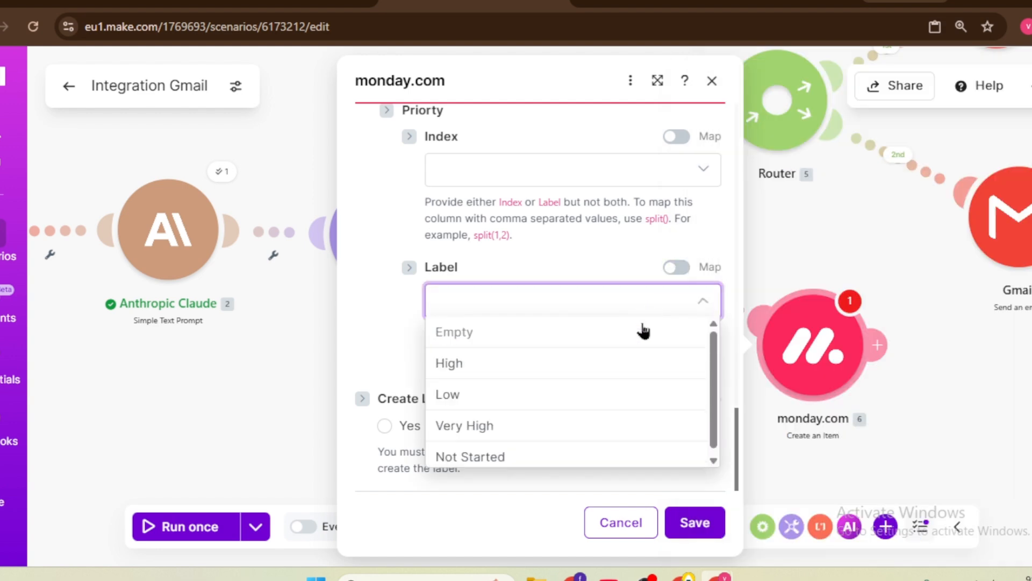
pyautogui.click(515, 364)
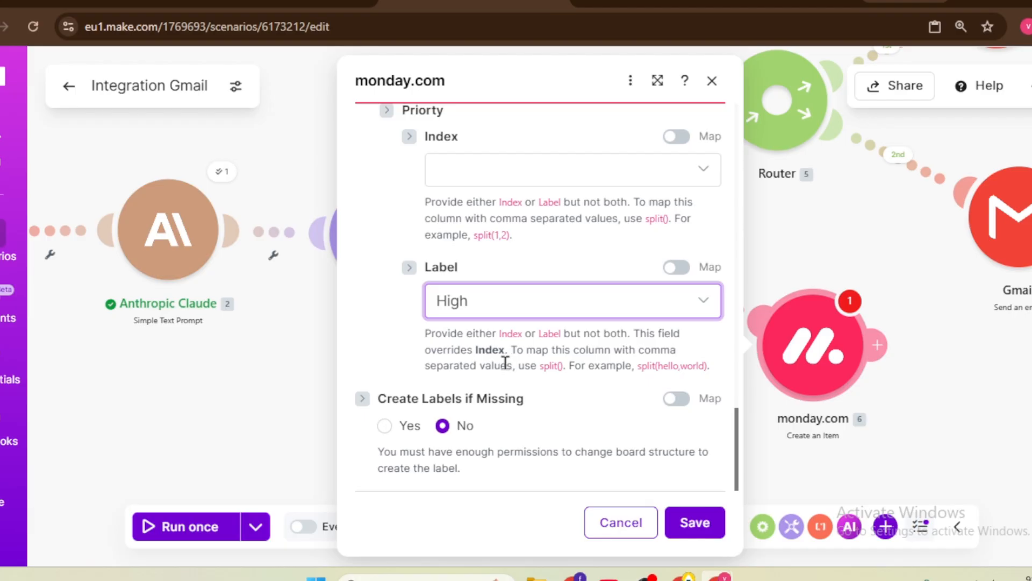
pyautogui.click(677, 267)
pyautogui.click(514, 302)
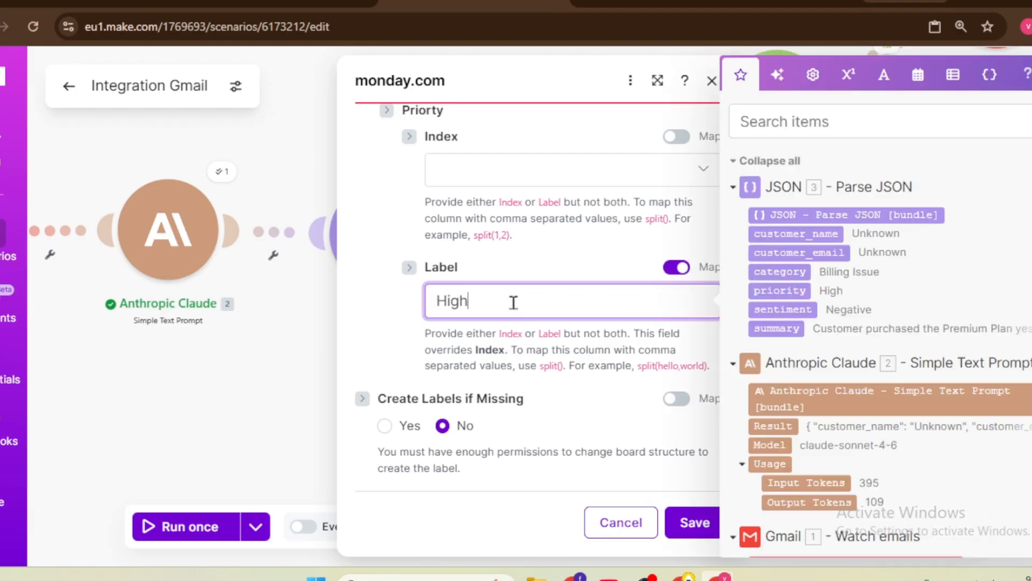
pyautogui.press('BackSpace')
pyautogui.press('BackSpace')
pyautogui.press('BackSpace')
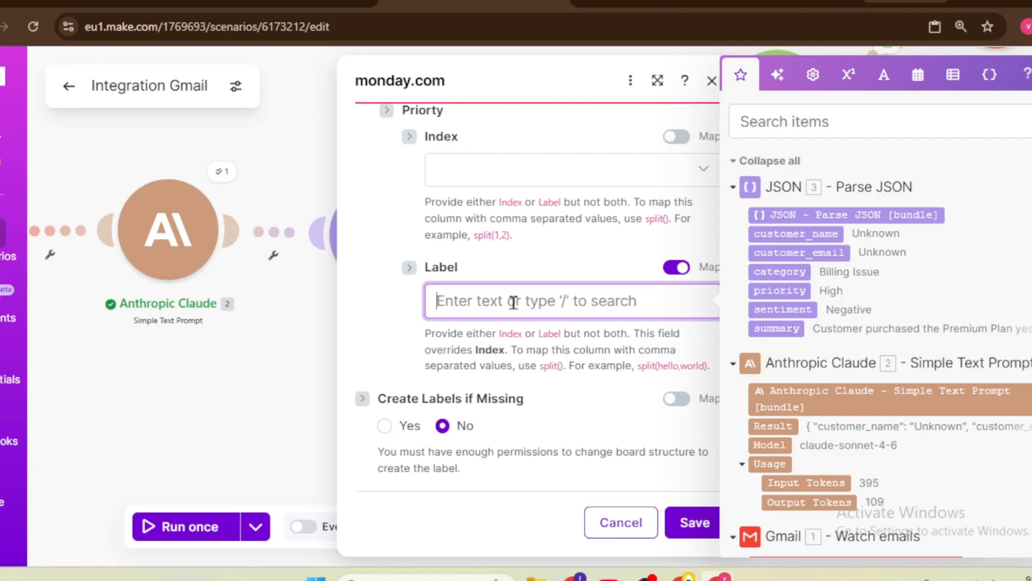
pyautogui.click(779, 291)
# Step: Save the monday.com item settings and zoom around the scenario canvas
pyautogui.click(695, 524)
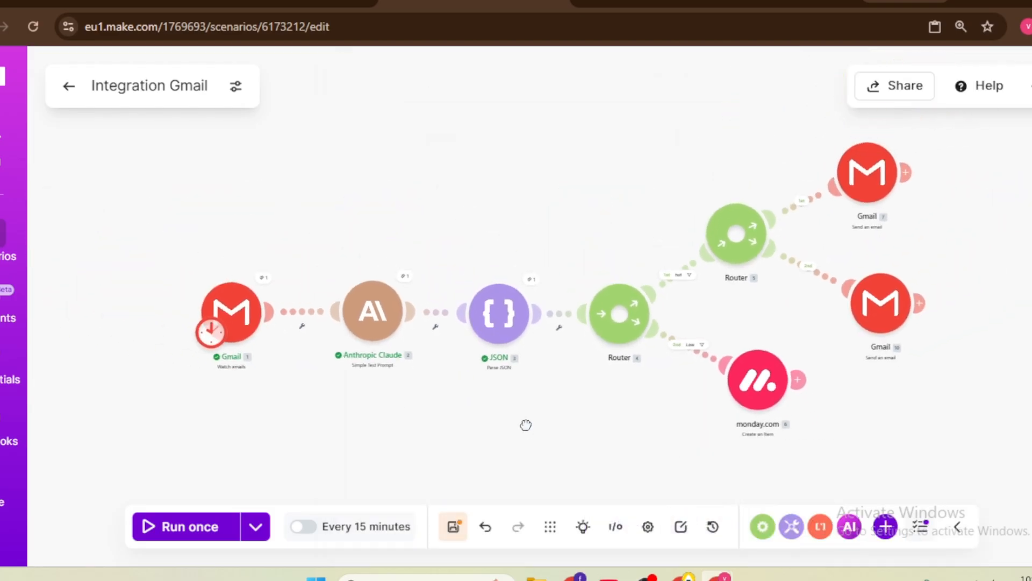
pyautogui.moveTo(525, 425); pyautogui.dragTo(361, 426)
pyautogui.rightClick(413, 414)
pyautogui.click(342, 424)
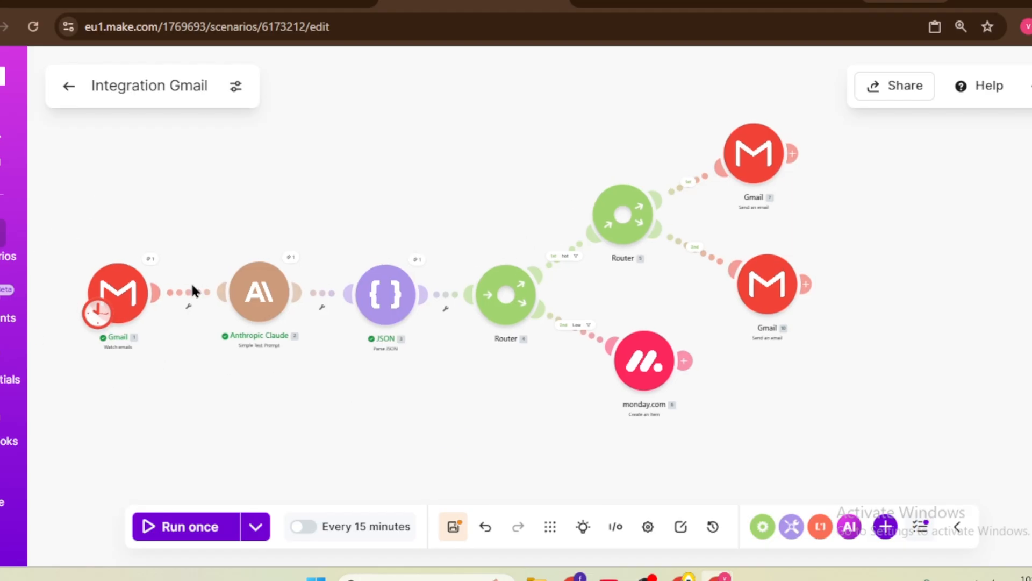
pyautogui.scroll(1, 189, 309)
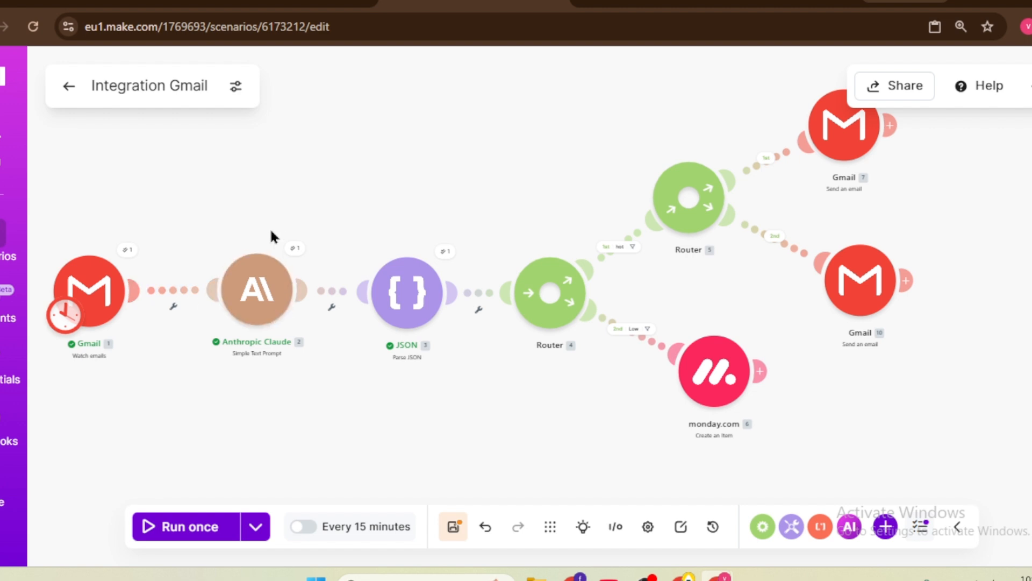
pyautogui.scroll(1, 414, 291)
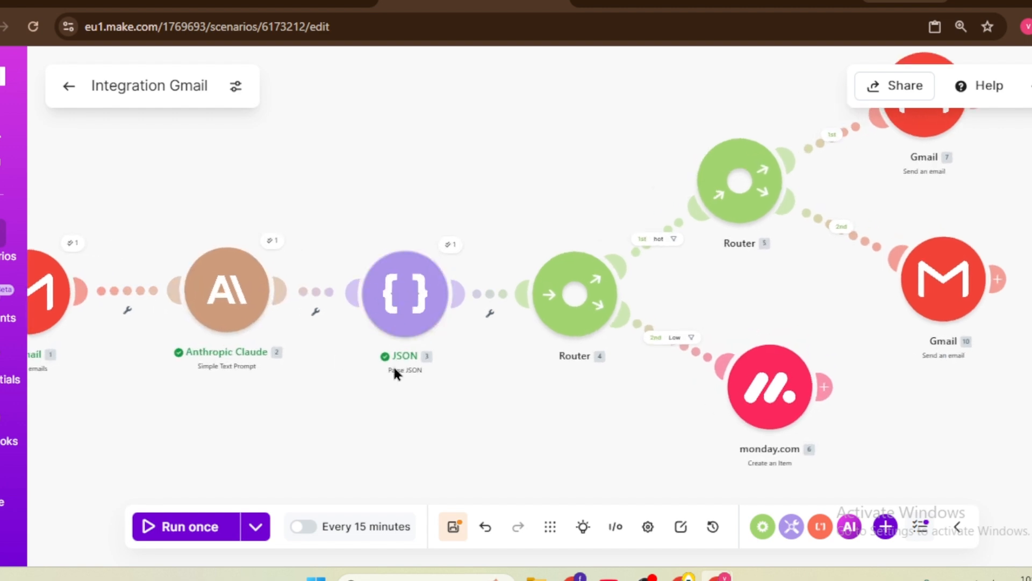
pyautogui.scroll(-2, 371, 290)
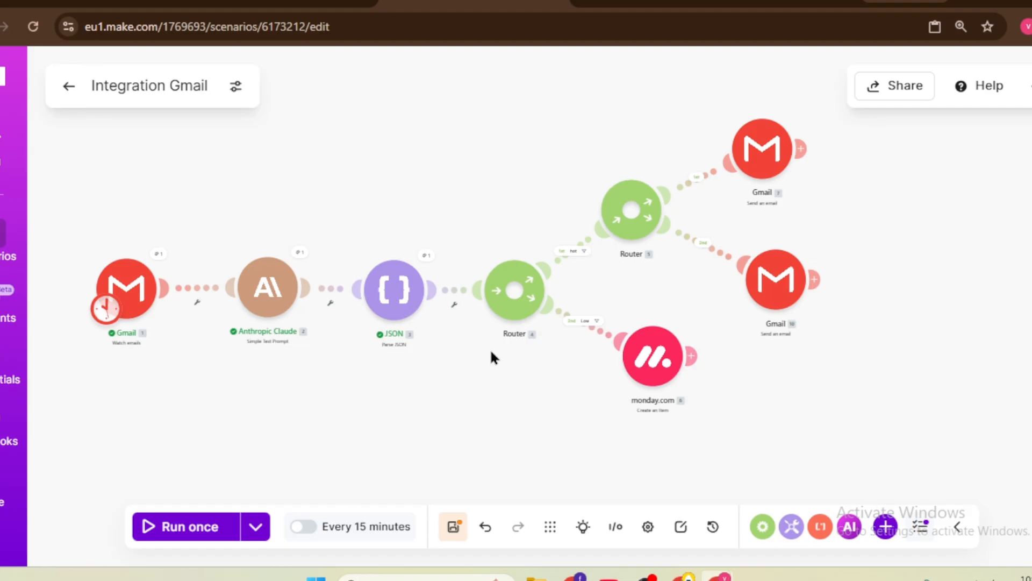
pyautogui.scroll(1, 491, 356)
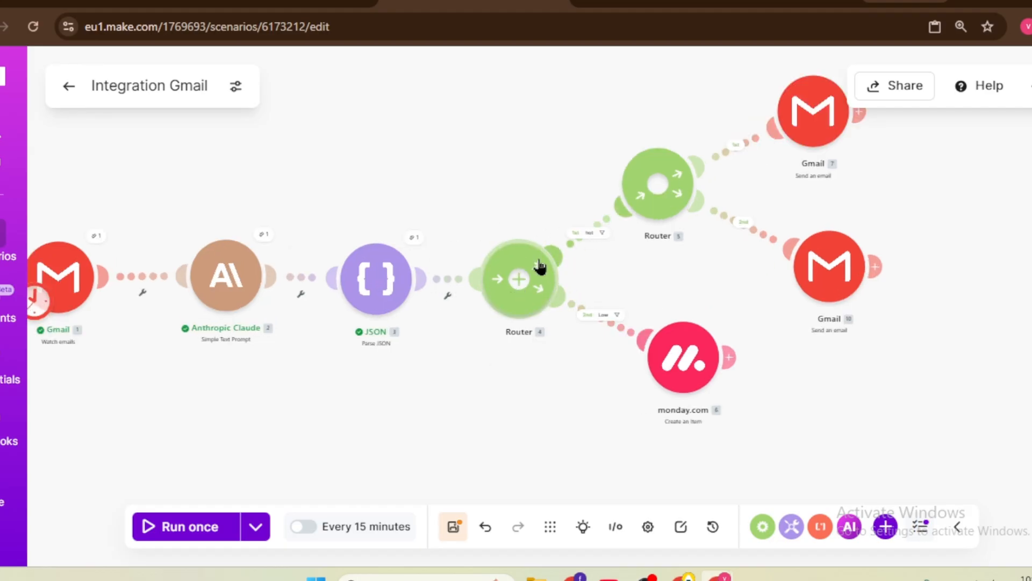
pyautogui.scroll(1, 594, 245)
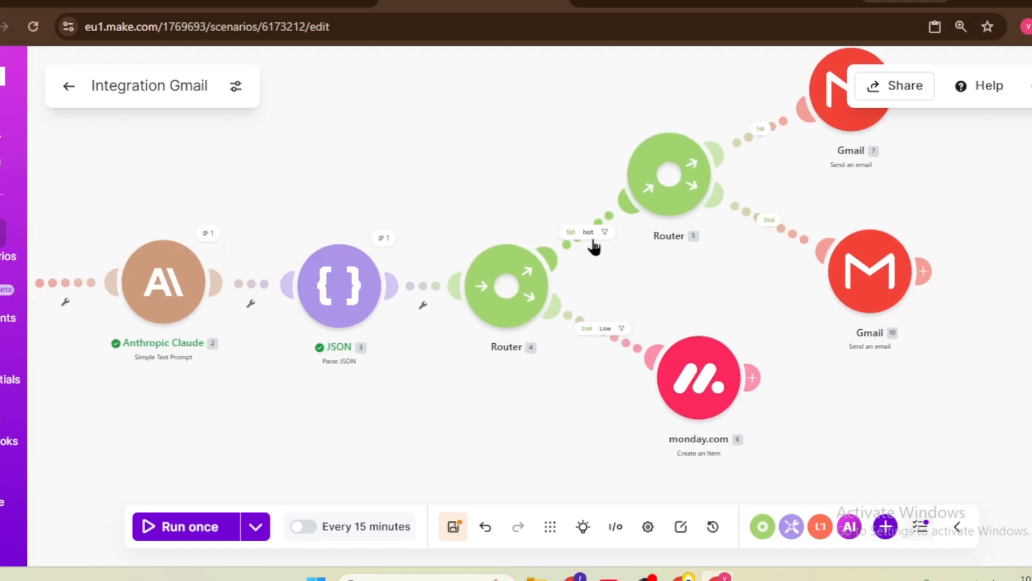
pyautogui.scroll(-2, 595, 245)
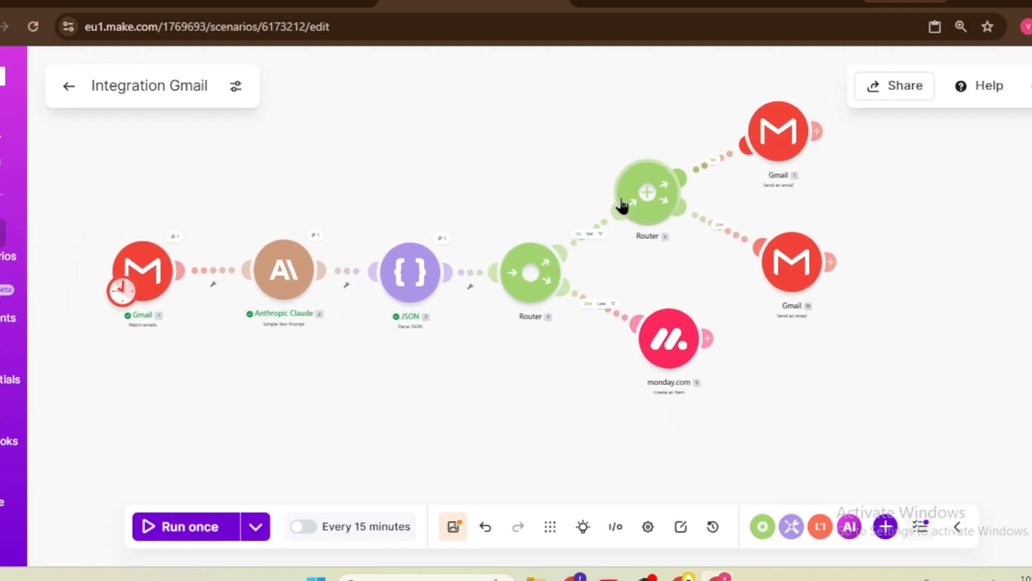
pyautogui.scroll(2, 599, 215)
pyautogui.scroll(-1, 675, 198)
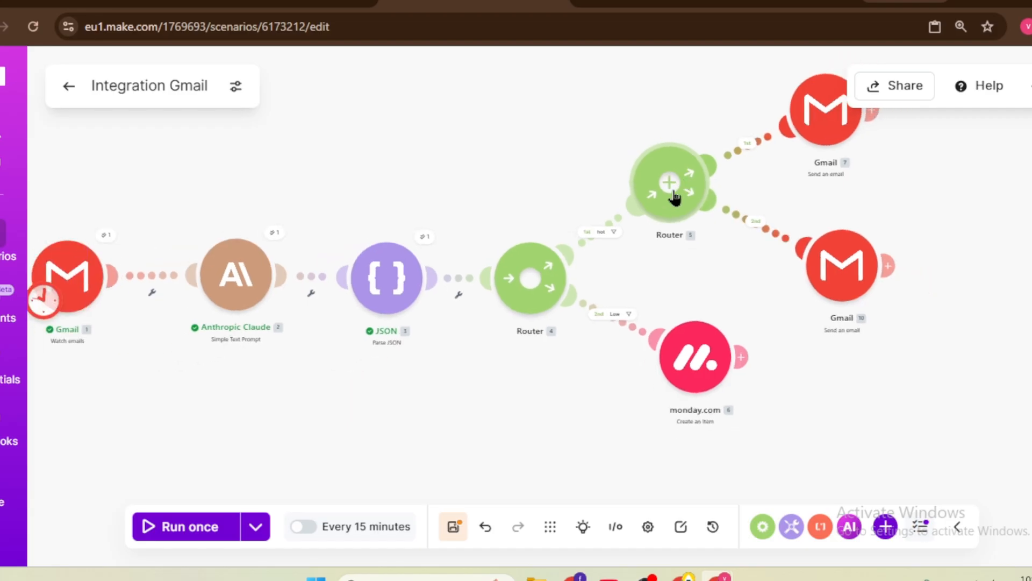
# Step: Reposition both Gmail send-email modules and the monday.com module on their router branches
pyautogui.moveTo(730, 264); pyautogui.dragTo(634, 256)
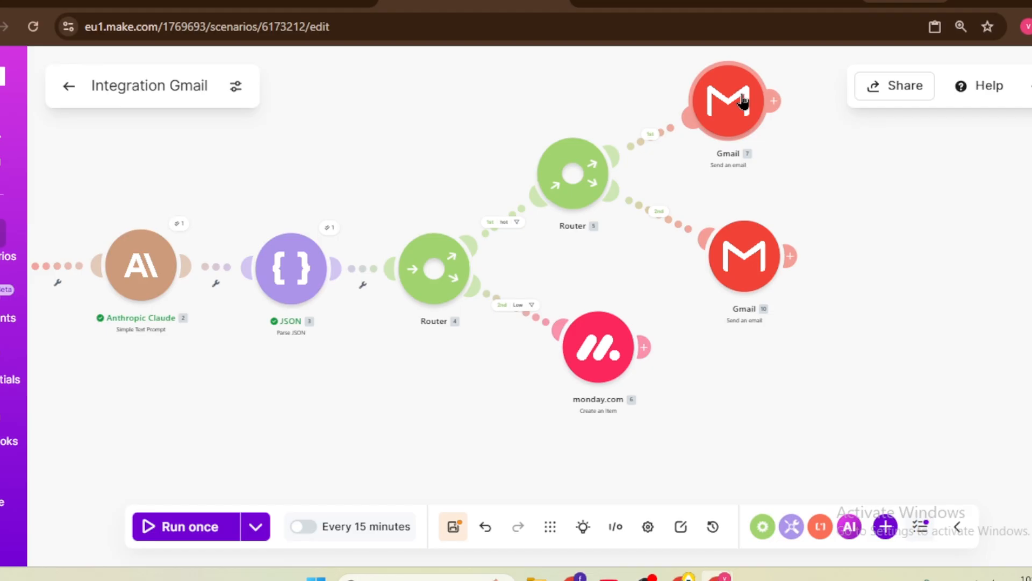
pyautogui.scroll(-2, 740, 249)
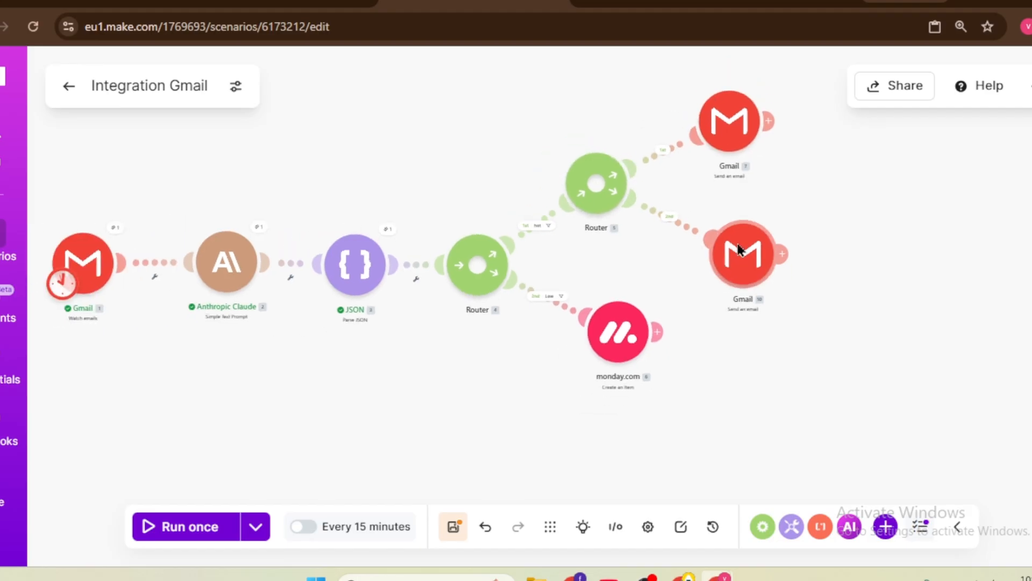
pyautogui.scroll(-2, 740, 249)
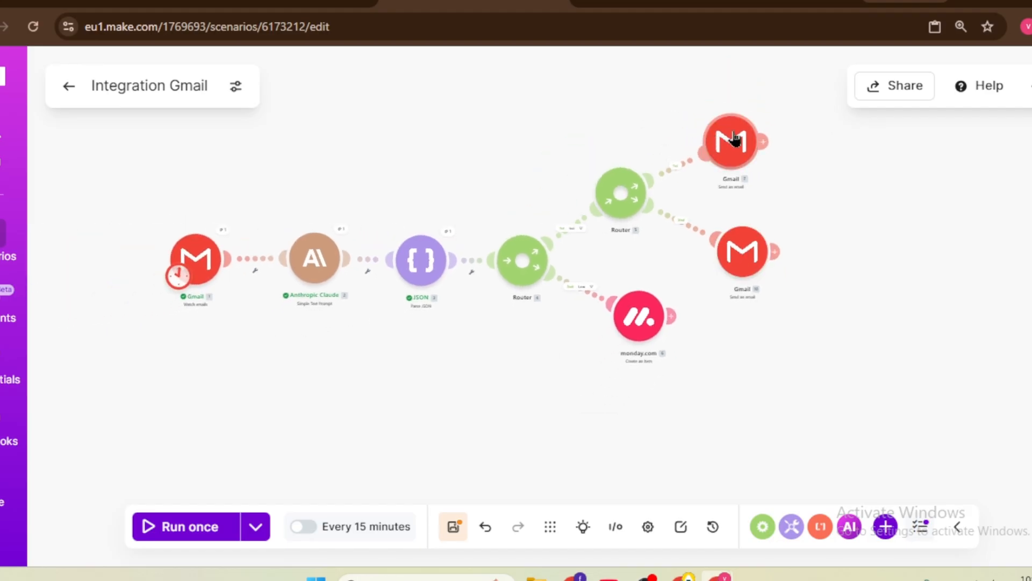
pyautogui.moveTo(734, 139); pyautogui.dragTo(751, 130)
pyautogui.moveTo(743, 256)
pyautogui.mouseDown()
pyautogui.moveTo(769, 247)
pyautogui.moveTo(755, 239)
pyautogui.mouseUp()
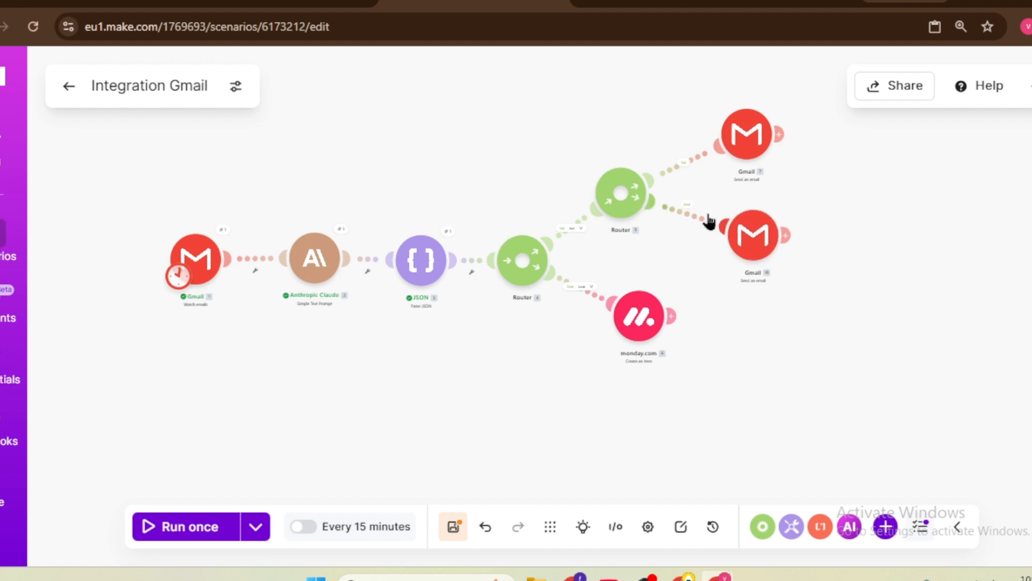
pyautogui.moveTo(528, 404); pyautogui.dragTo(572, 345)
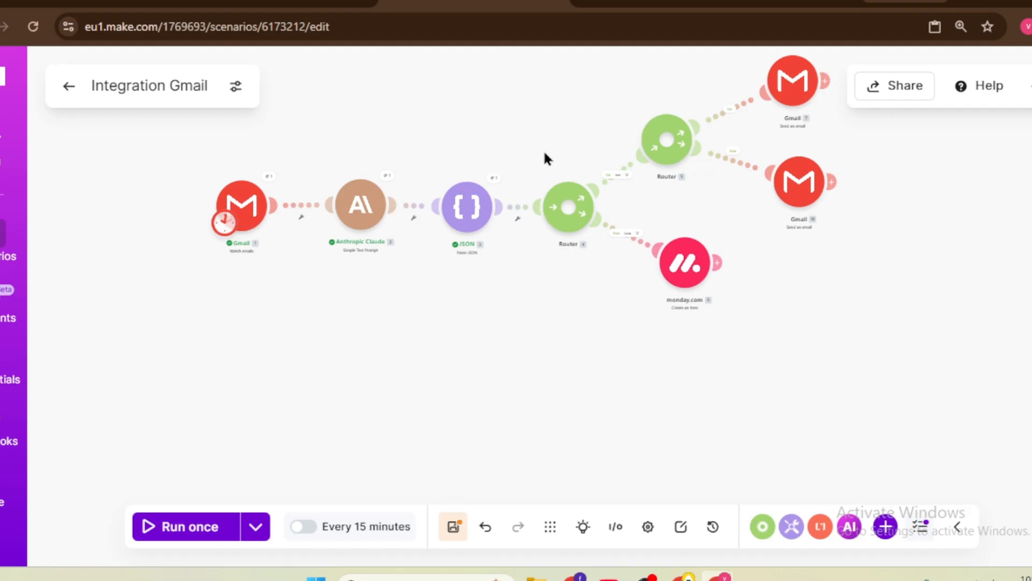
pyautogui.moveTo(667, 247); pyautogui.dragTo(680, 255)
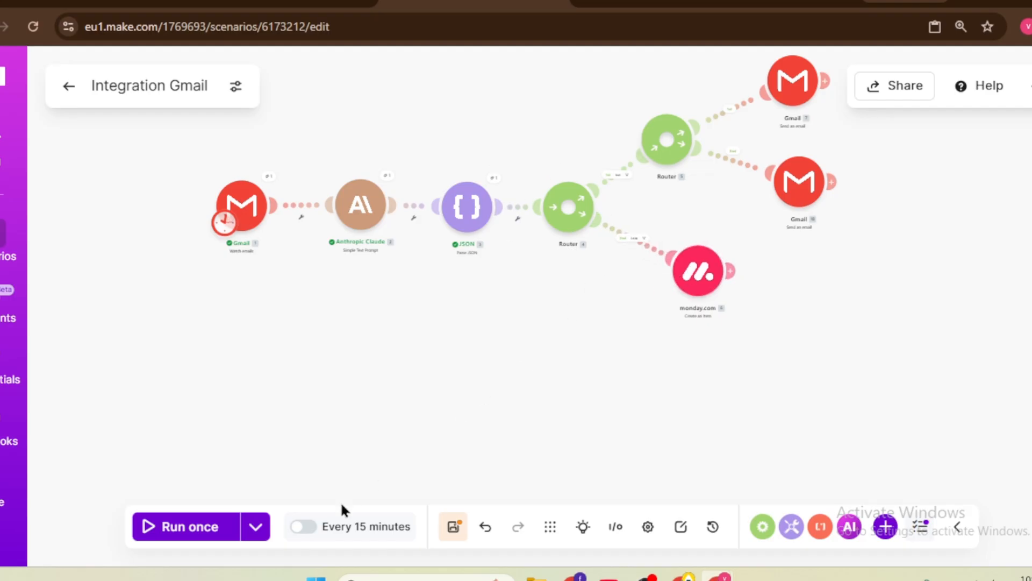
# Step: Run the scenario once with existing data, then go to the Gmail inbox
pyautogui.click(255, 526)
pyautogui.click(343, 467)
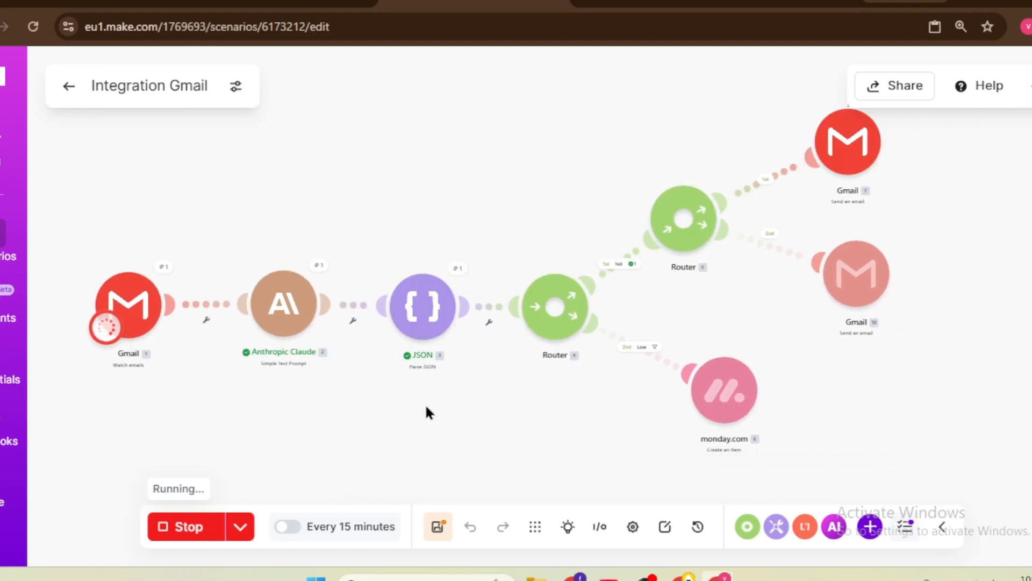
pyautogui.moveTo(936, 372); pyautogui.dragTo(801, 372)
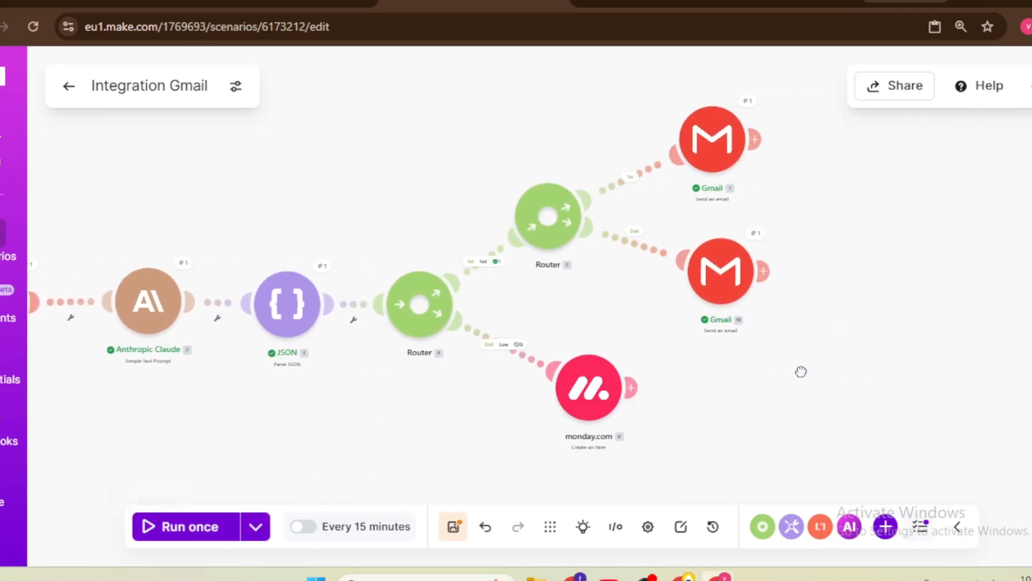
pyautogui.scroll(-1, 766, 344)
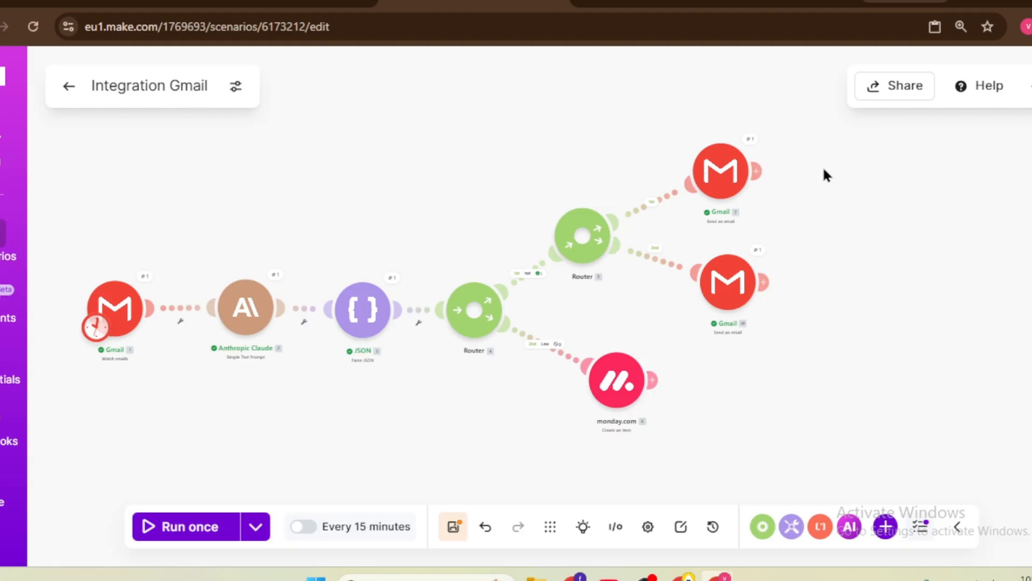
pyautogui.click(693, 3)
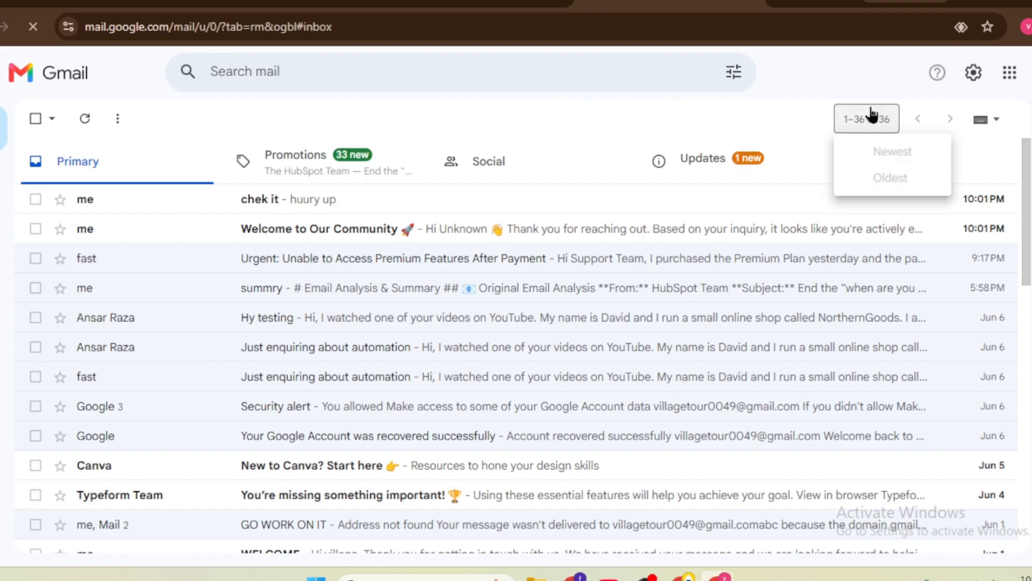
# Step: Open the 'chek it' test email, then read the 'Welcome to Our Community' reply's formatted body
pyautogui.click(253, 202)
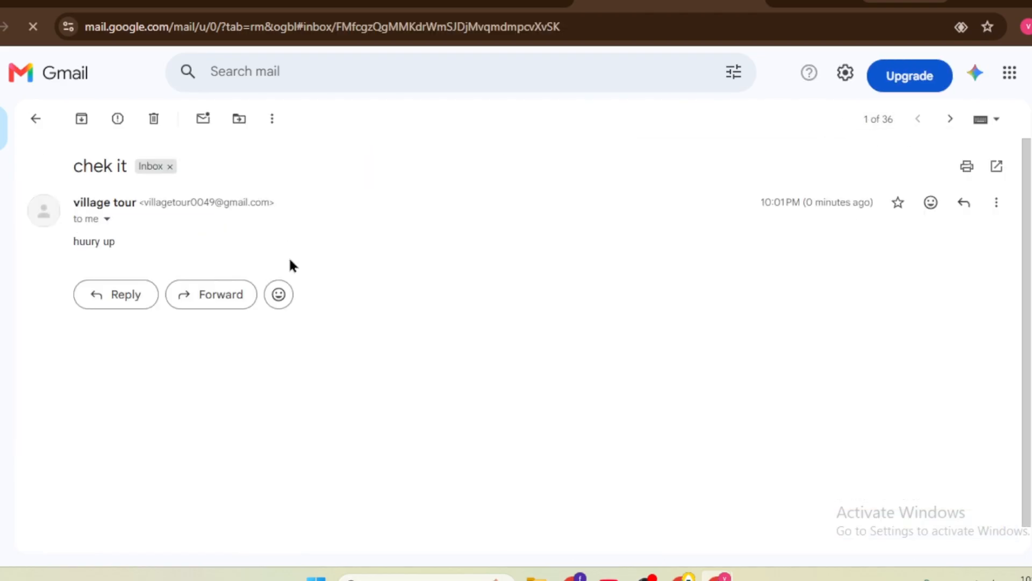
pyautogui.click(36, 118)
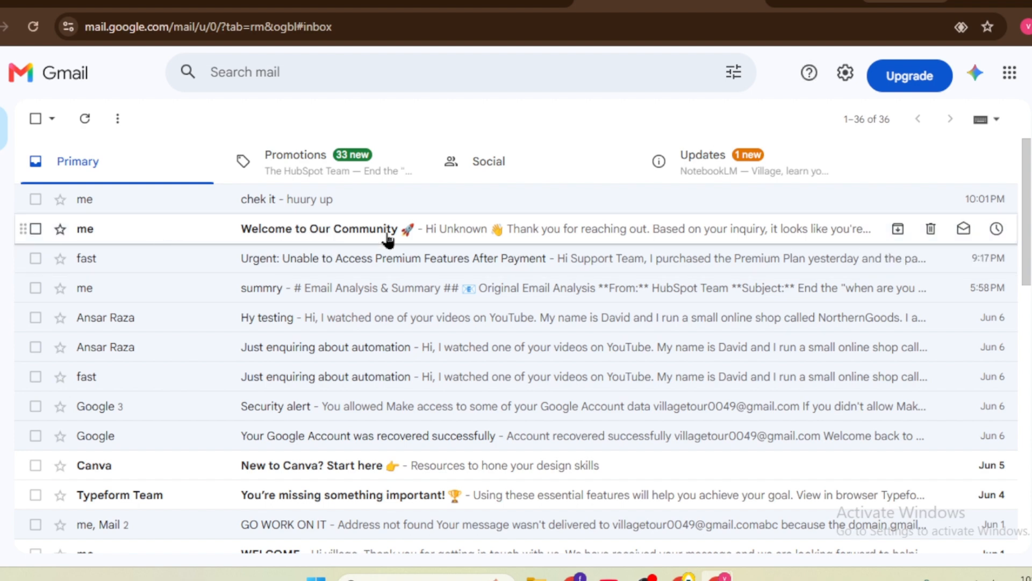
pyautogui.click(485, 232)
pyautogui.scroll(-3, 444, 309)
pyautogui.scroll(1, 408, 300)
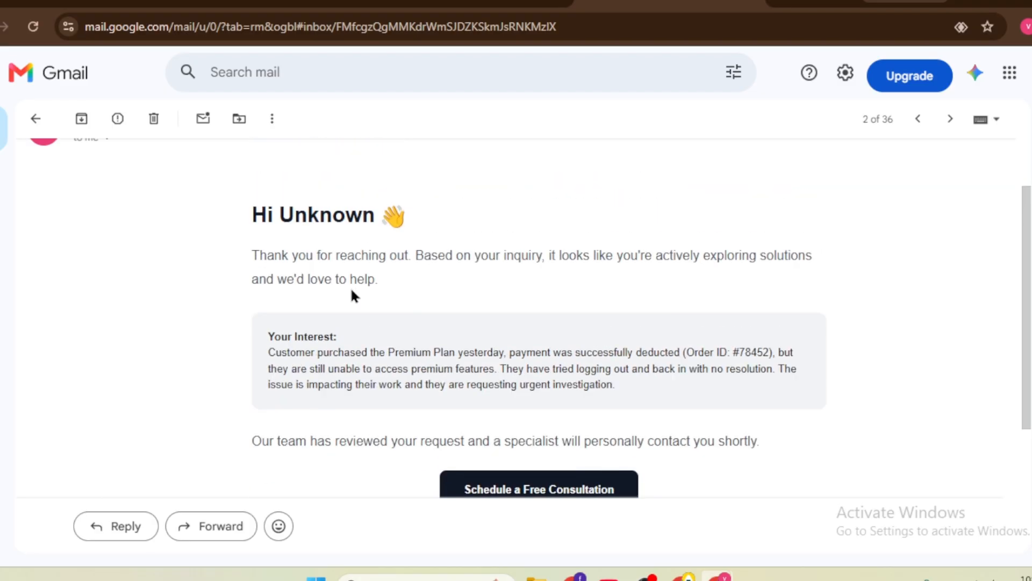
pyautogui.scroll(-1, 395, 286)
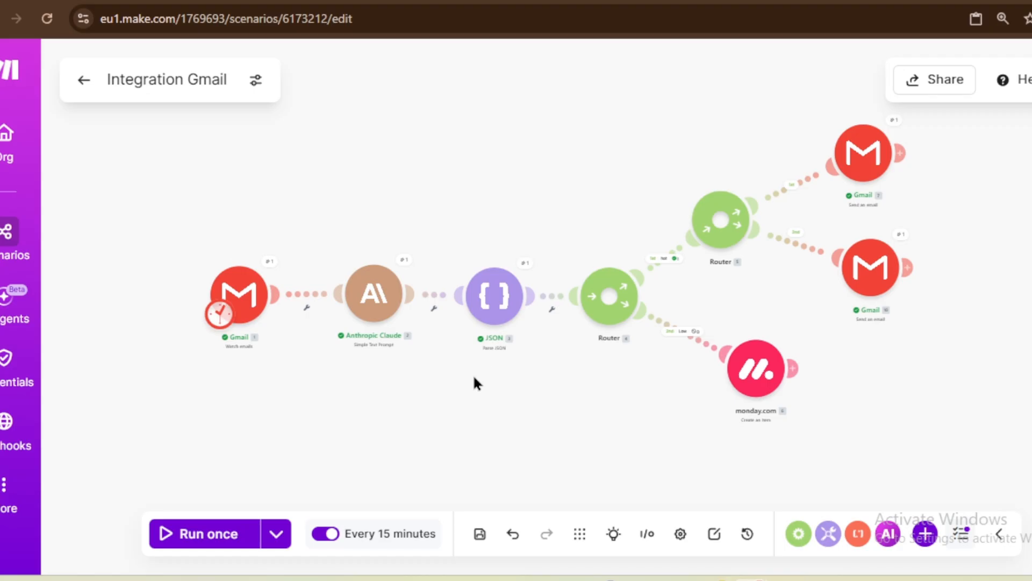
# Step: Zoom and pan around the finished scenario, then open the empty-canvas options menu
pyautogui.scroll(2, 473, 373)
pyautogui.moveTo(472, 374); pyautogui.dragTo(514, 366)
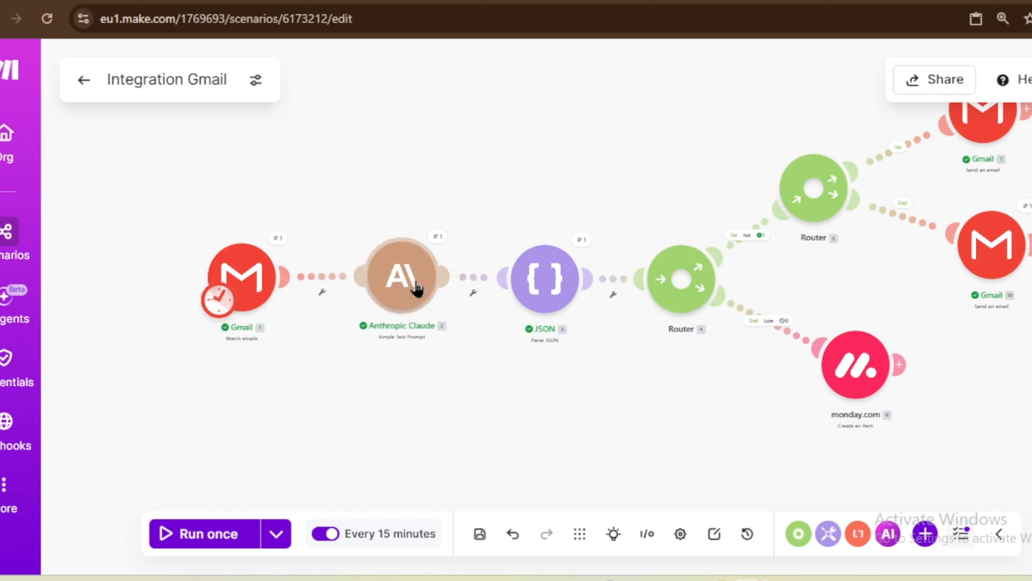
pyautogui.scroll(-2, 505, 373)
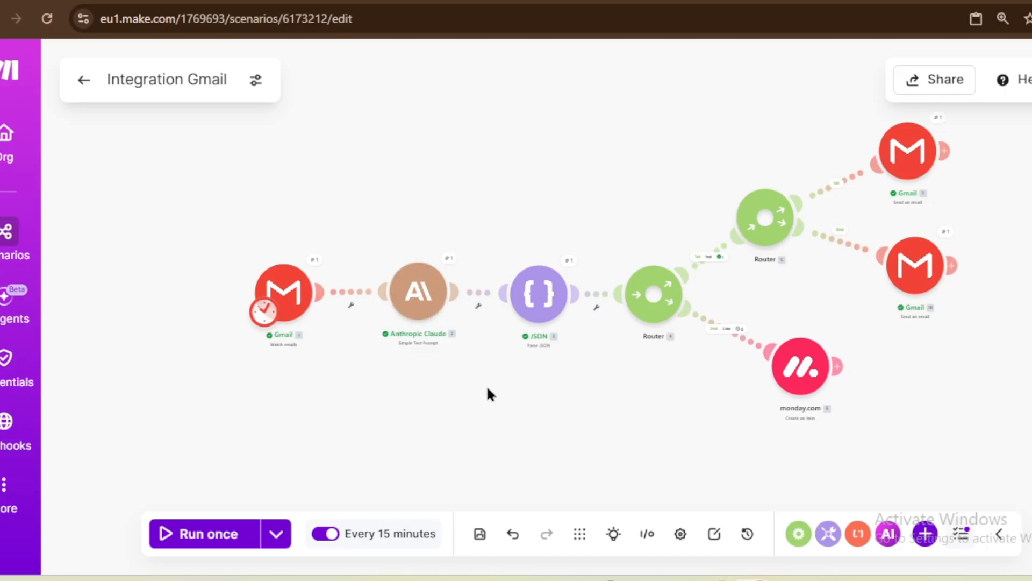
pyautogui.scroll(-2, 492, 389)
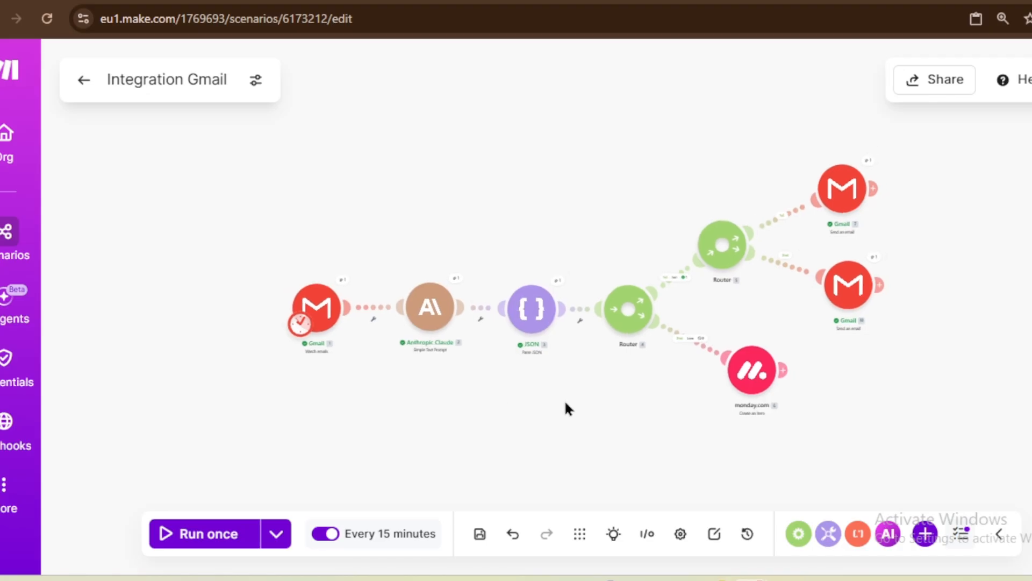
pyautogui.moveTo(567, 408); pyautogui.dragTo(487, 389)
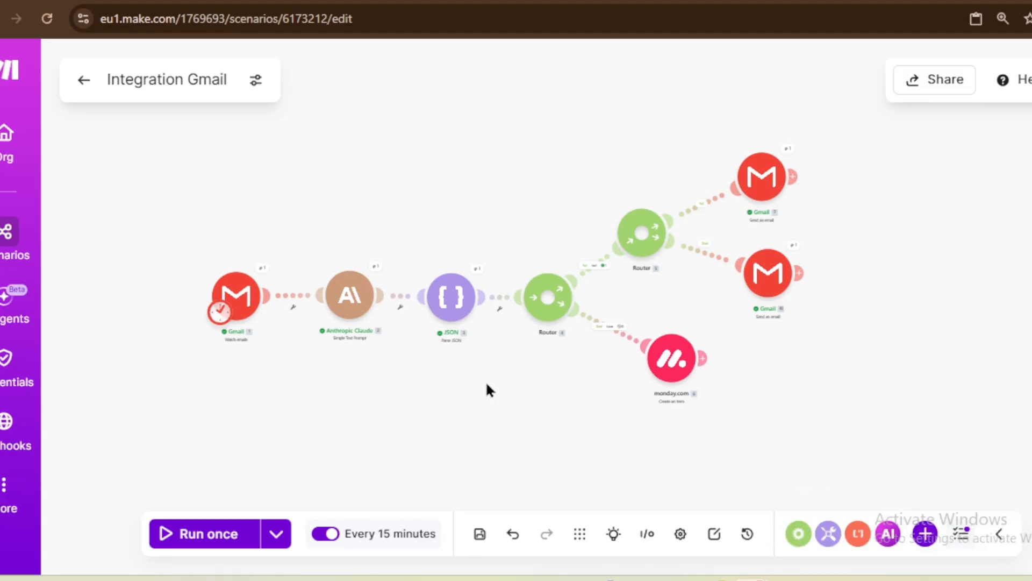
pyautogui.scroll(2, 491, 379)
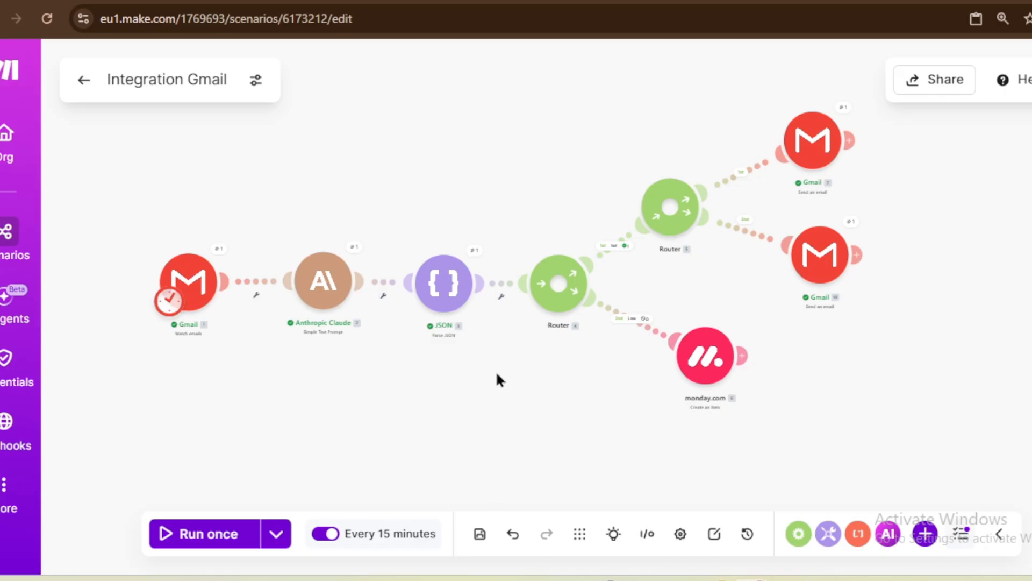
pyautogui.moveTo(512, 396); pyautogui.dragTo(535, 399)
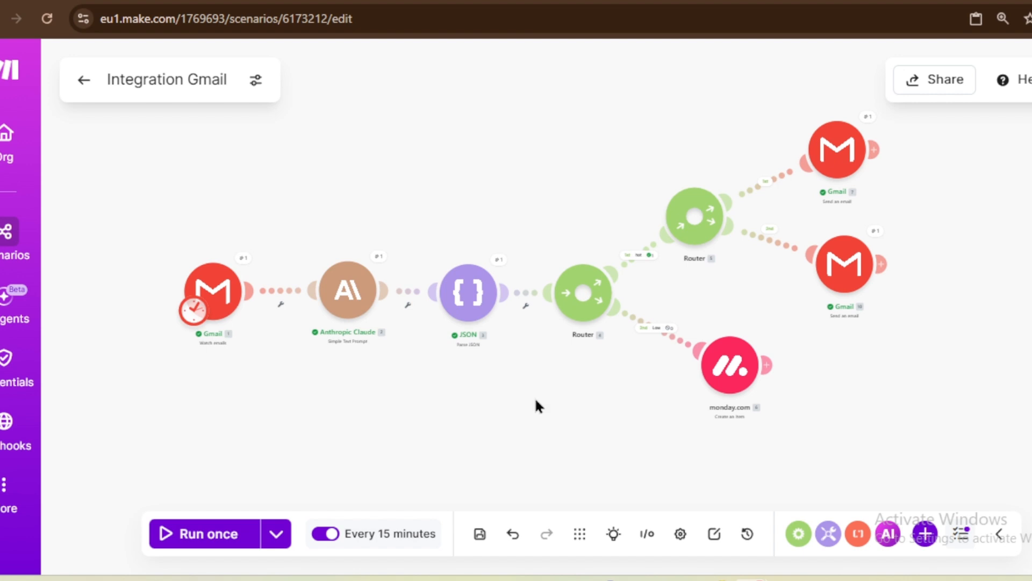
pyautogui.rightClick(534, 397)
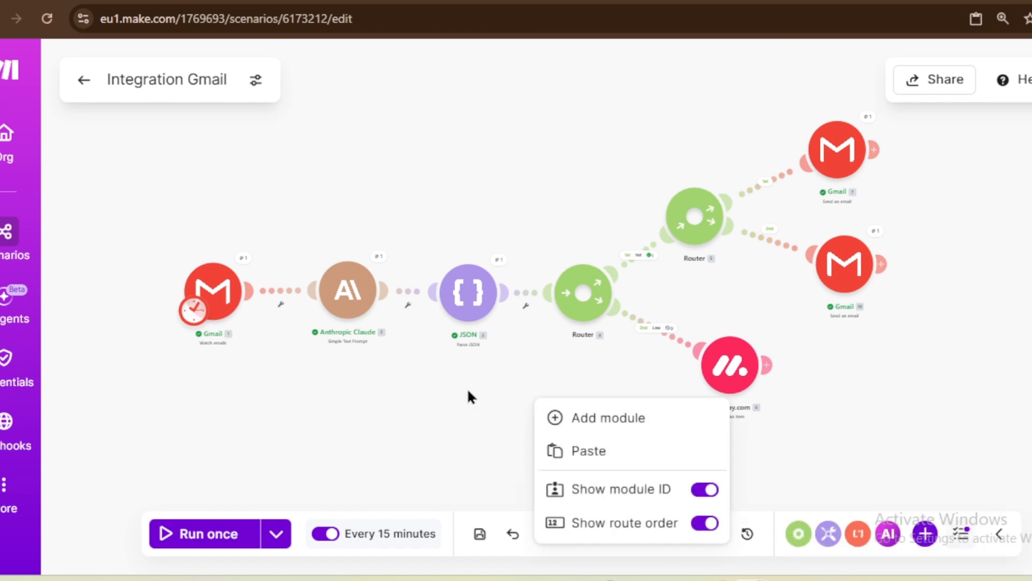